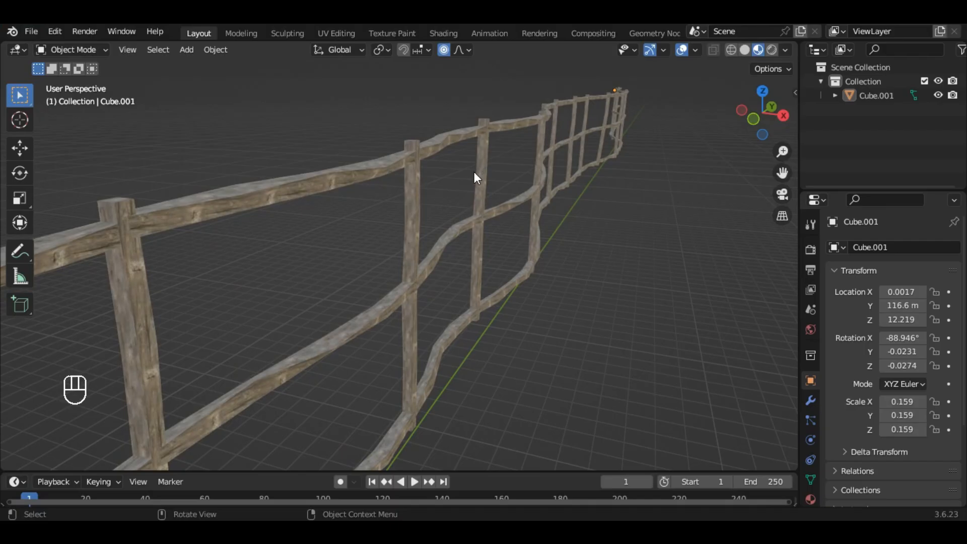
pyautogui.moveTo(463, 169); pyautogui.dragTo(397, 249, button='middle')
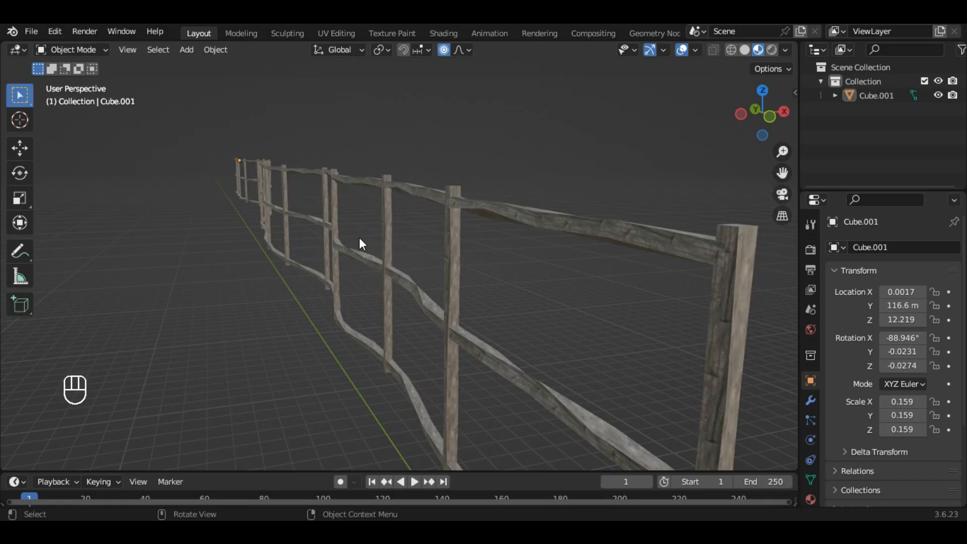
pyautogui.moveTo(464, 238); pyautogui.dragTo(427, 253, button='middle')
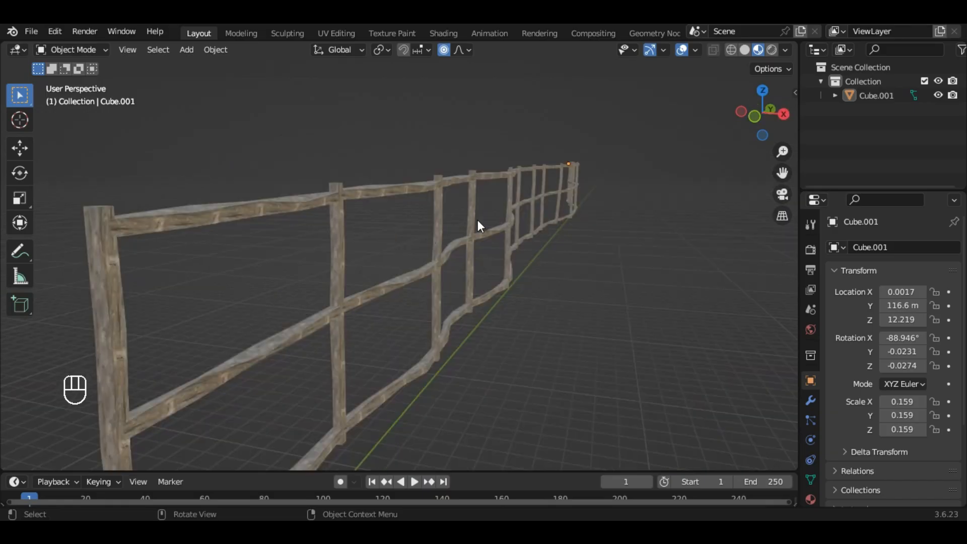
pyautogui.scroll(2, 560, 195)
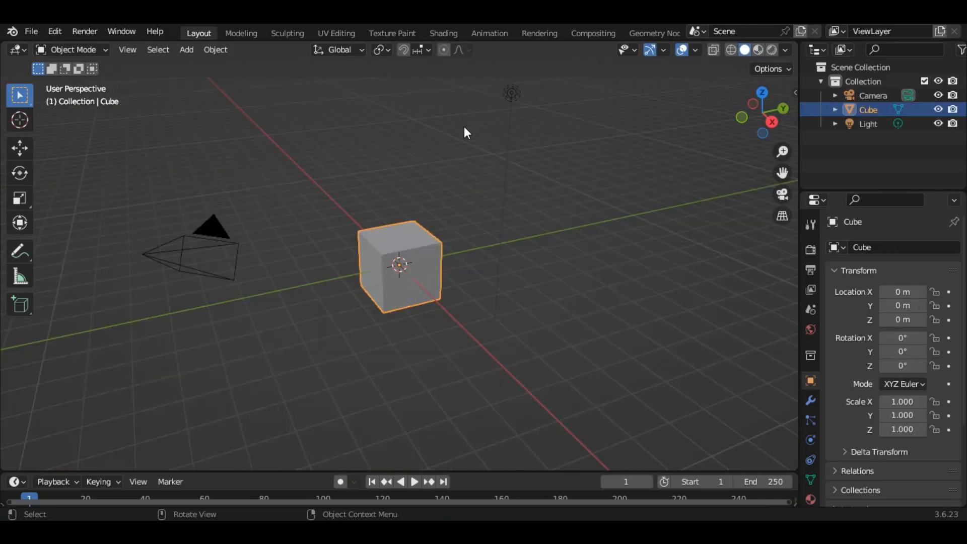
# - Delete the default light and camera, leaving only the cube in the scene
pyautogui.click(514, 93)
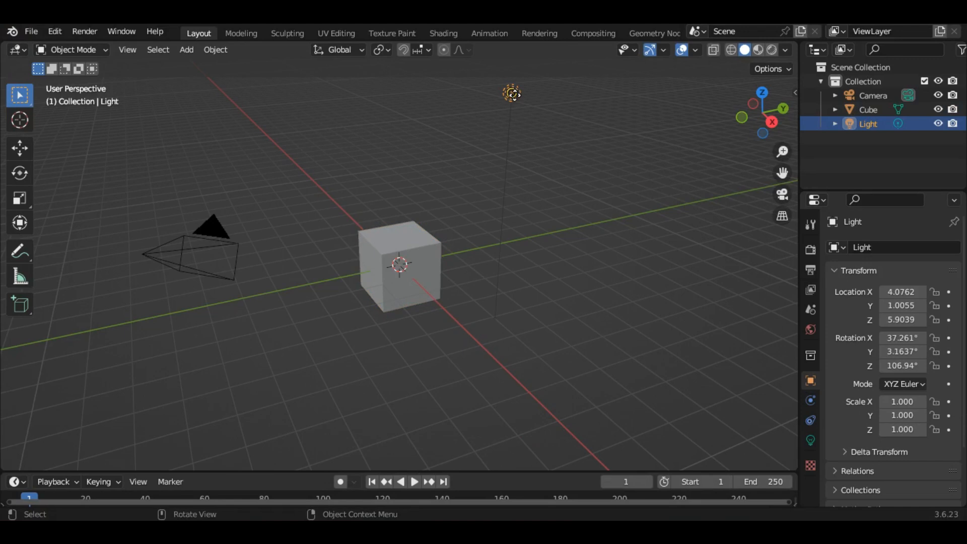
pyautogui.keyDown('shift'); pyautogui.click(222, 231); pyautogui.keyUp('shift')
pyautogui.press('x')
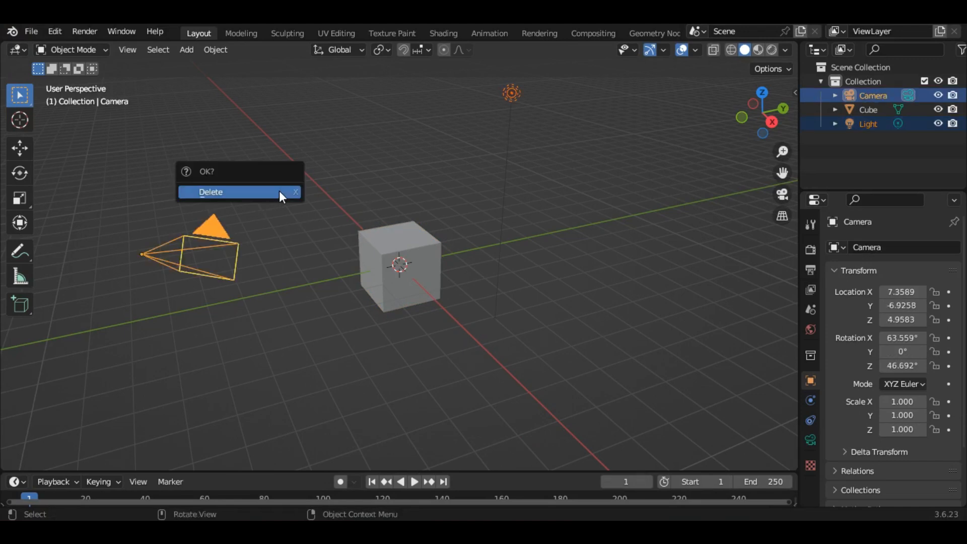
pyautogui.click(246, 192)
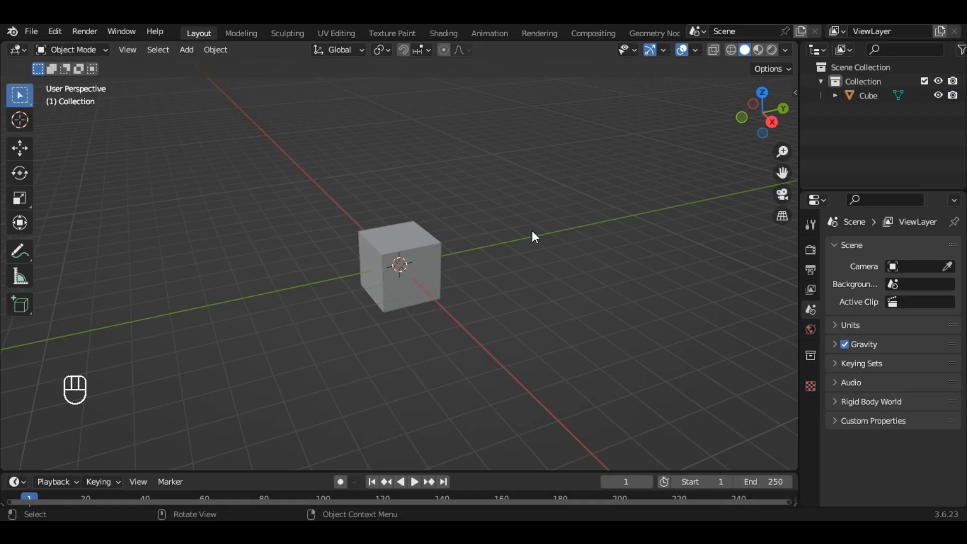
# - Raise the cube about 1.02 m along the Z axis so that it rests on the grid floor
pyautogui.click(418, 247)
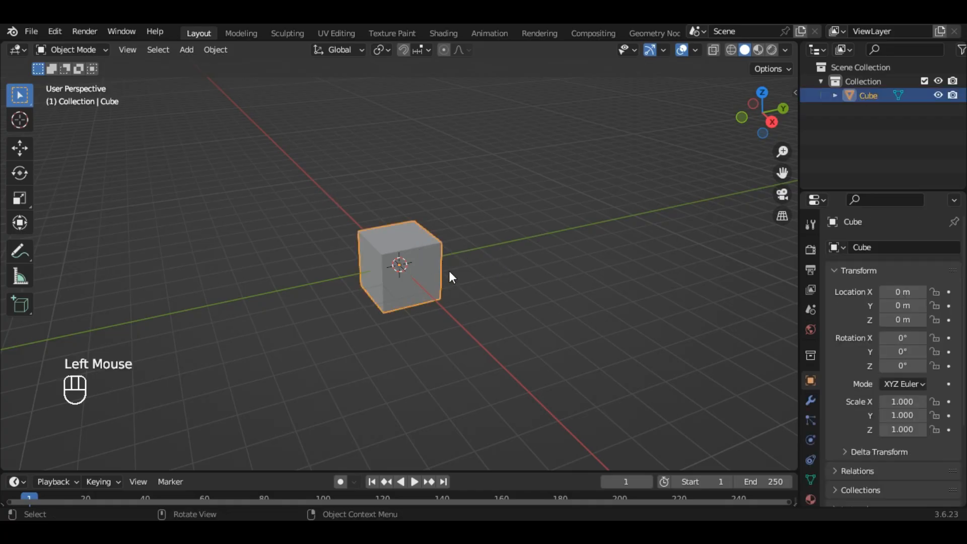
pyautogui.press('g')
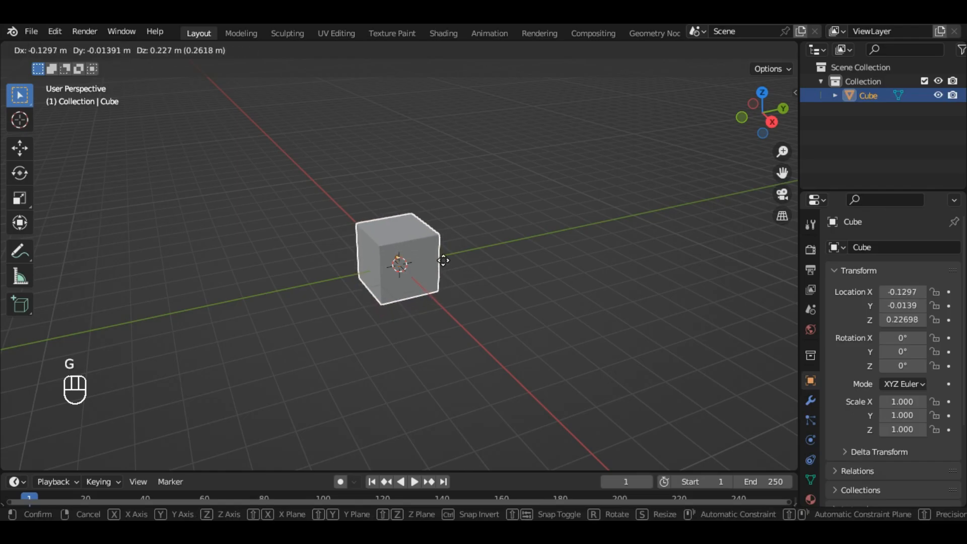
pyautogui.press('z')
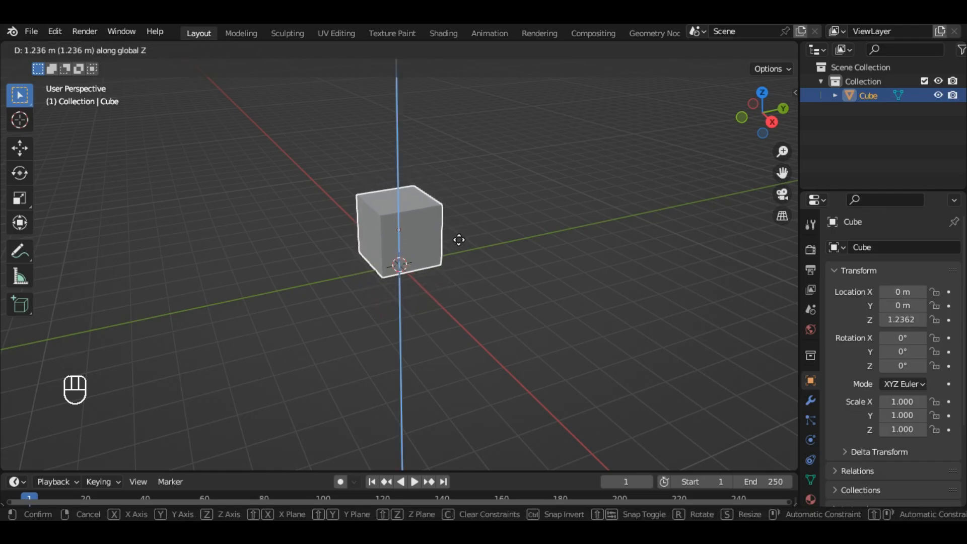
pyautogui.click(459, 246)
pyautogui.moveTo(497, 234); pyautogui.dragTo(513, 226, button='right')
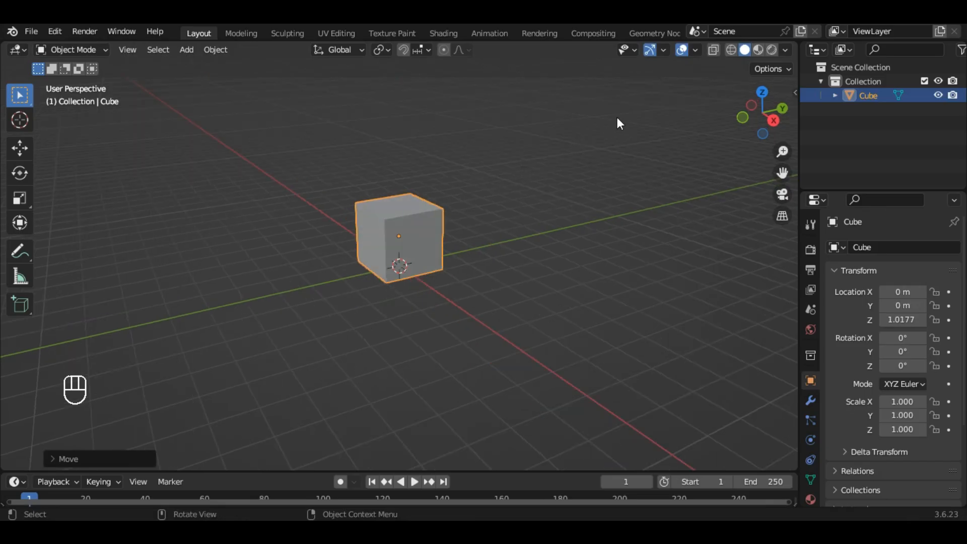
# - Scale the cube down uniformly to about 0.159
pyautogui.press('s')
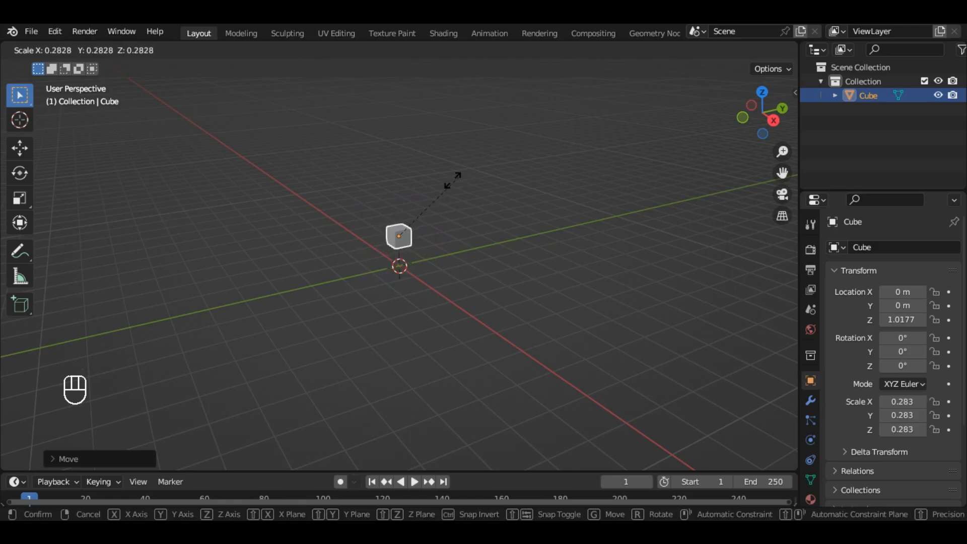
pyautogui.click(436, 207)
pyautogui.scroll(1, 415, 214)
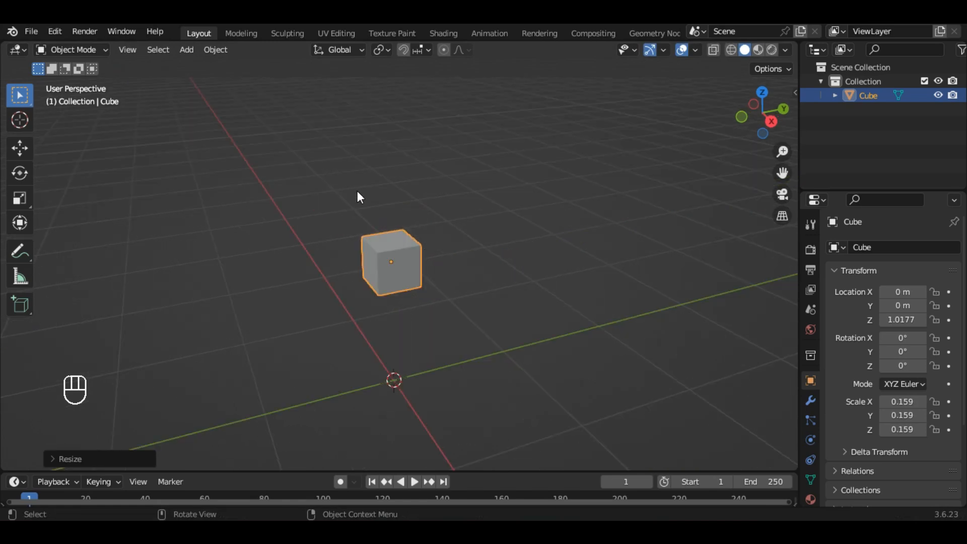
# - Enter Edit Mode on the cube, switch to face selection and select the top face
pyautogui.press('Tab')
pyautogui.keyDown('alt'); pyautogui.moveTo(360, 183); pyautogui.dragTo(412, 214, button='middle'); pyautogui.keyUp('alt')
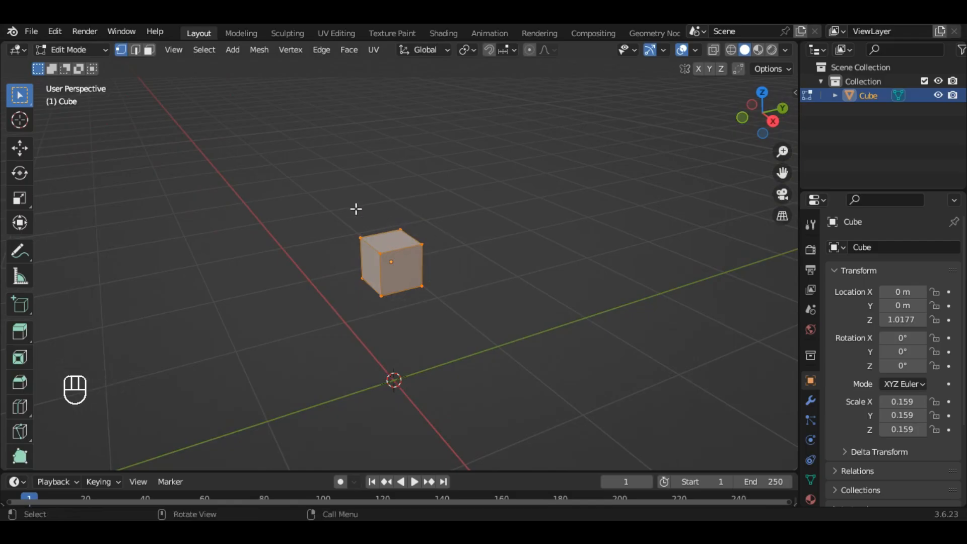
pyautogui.scroll(3, 403, 235)
pyautogui.click(149, 49)
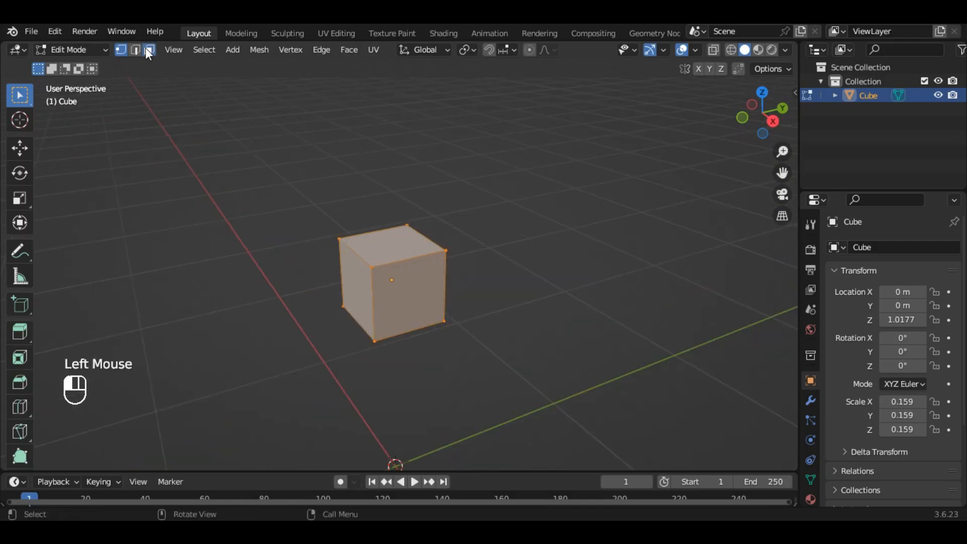
pyautogui.click(392, 241)
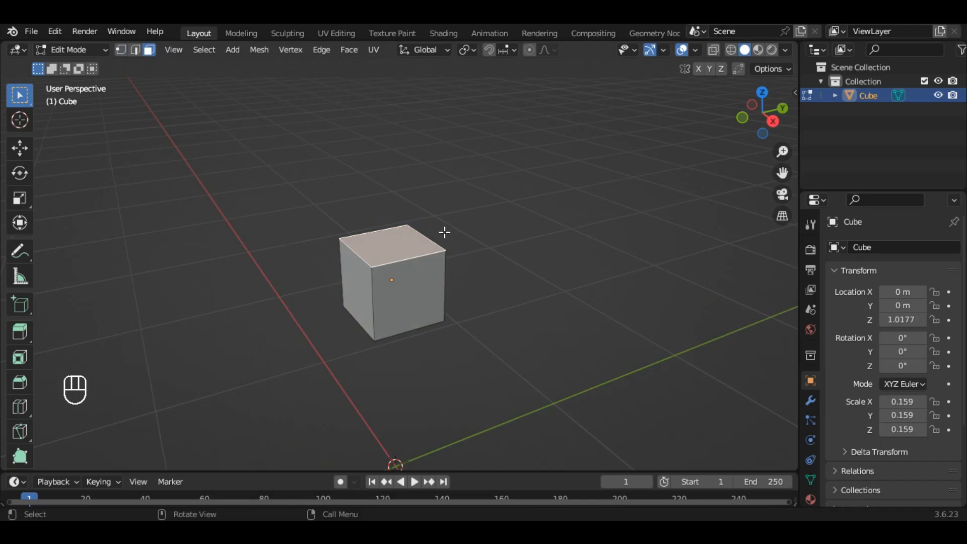
pyautogui.press('g')
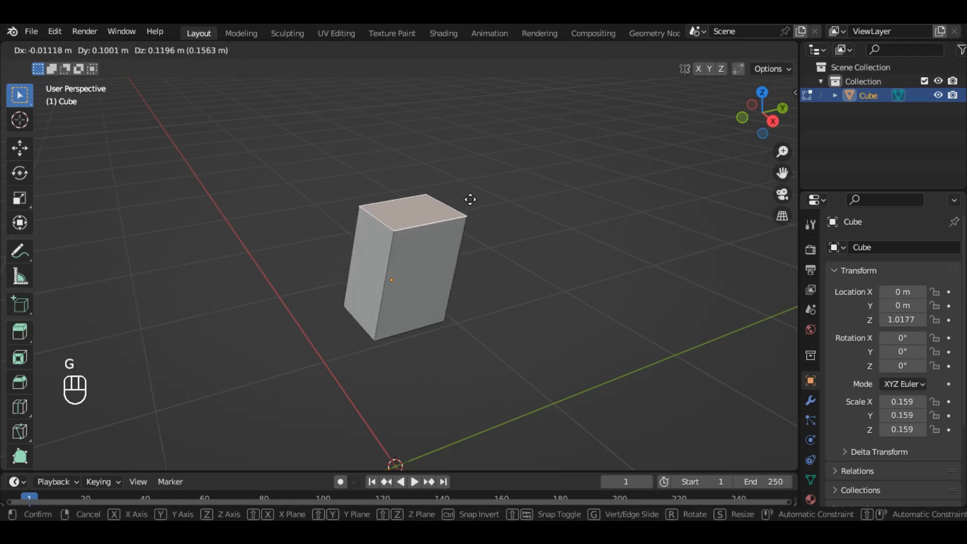
pyautogui.press('z')
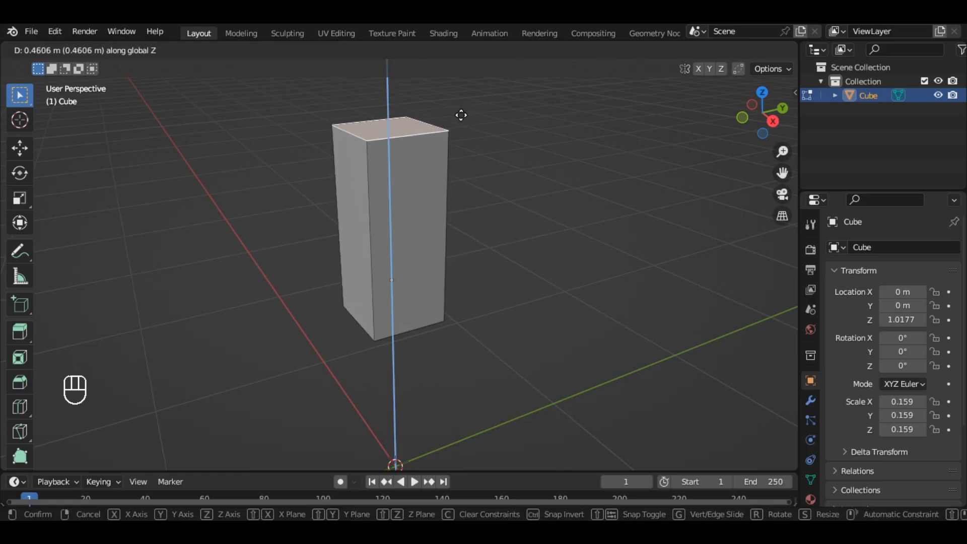
pyautogui.rightClick(460, 116)
# - Move the top face up about 8.5 m along the Z axis to form a tall, thin post, and clear the selection
pyautogui.scroll(-3, 455, 116)
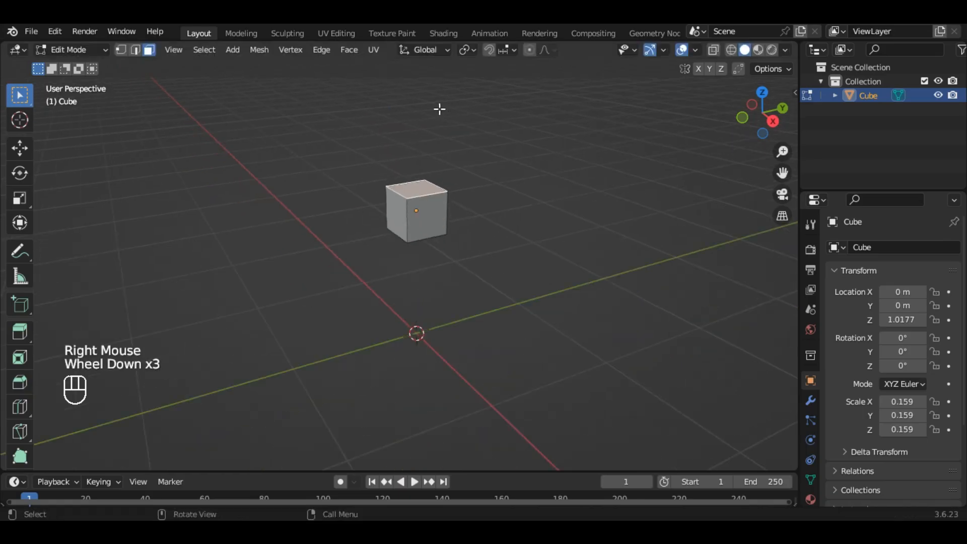
pyautogui.scroll(-4, 437, 105)
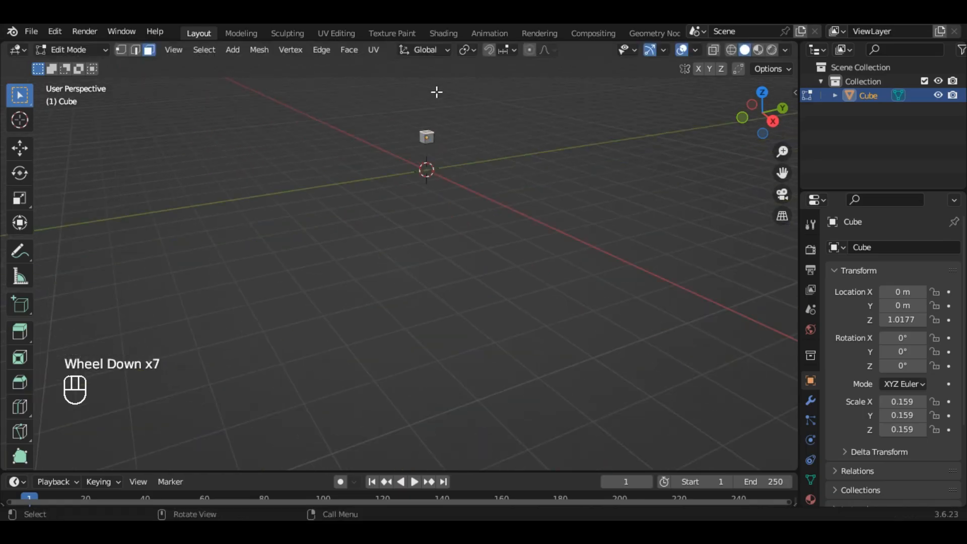
pyautogui.keyDown('shift'); pyautogui.moveTo(436, 91); pyautogui.dragTo(396, 384, button='middle'); pyautogui.keyUp('shift')
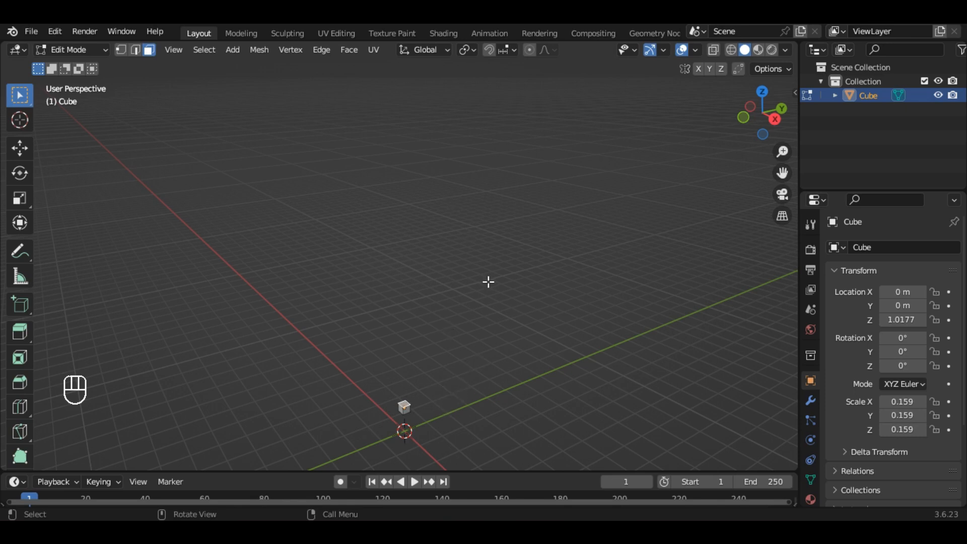
pyautogui.press('g')
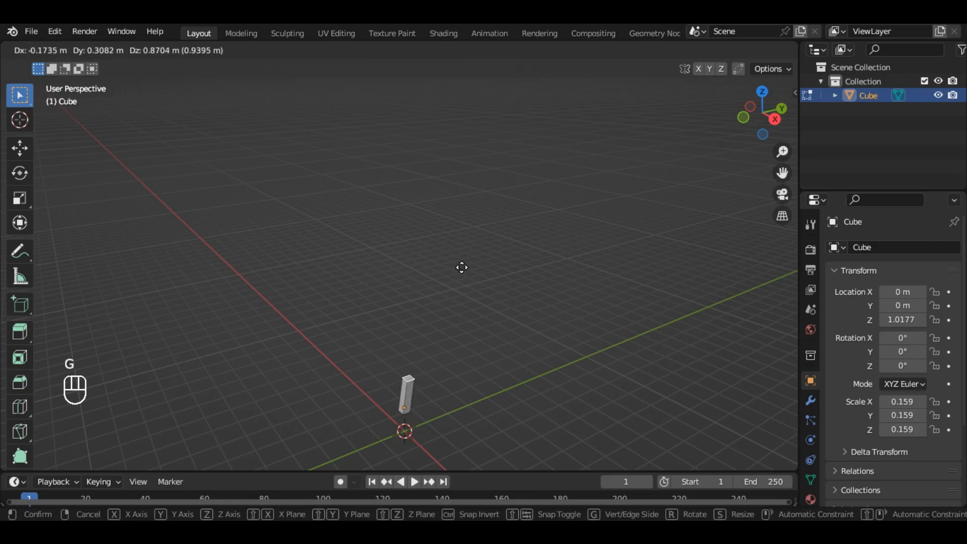
pyautogui.press('z')
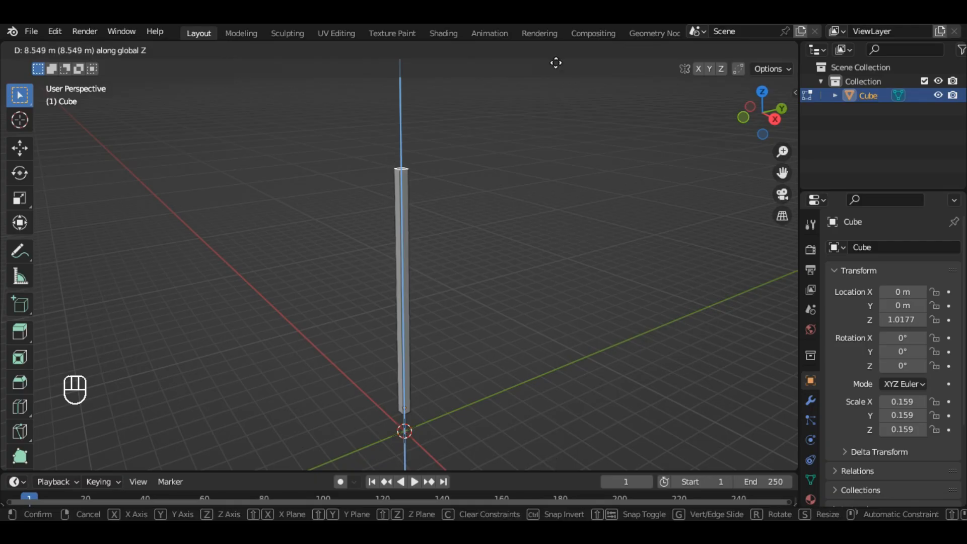
pyautogui.click(556, 68)
pyautogui.click(493, 184)
# - Add three evenly spaced horizontal loop cuts along the height of the post
pyautogui.scroll(1, 449, 222)
pyautogui.scroll(-2, 485, 254)
pyautogui.keyDown('alt'); pyautogui.moveTo(485, 255); pyautogui.dragTo(380, 241, button='middle'); pyautogui.keyUp('alt')
pyautogui.scroll(1, 378, 252)
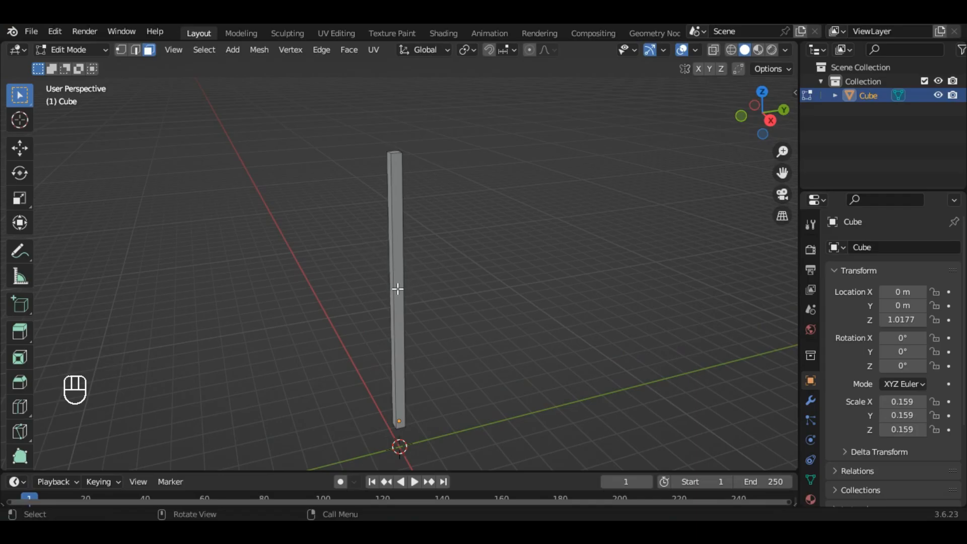
pyautogui.hotkey('ctrl', 'r')
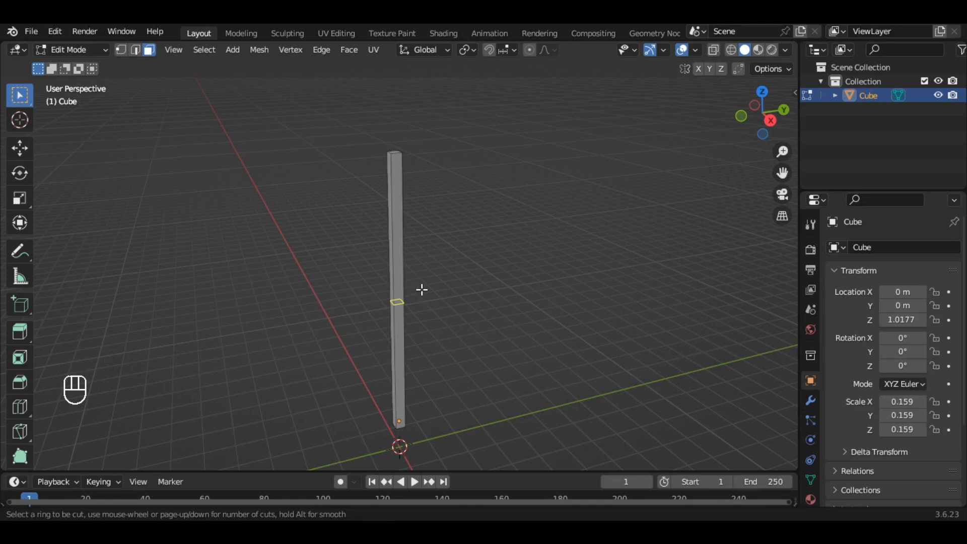
pyautogui.scroll(2, 422, 289)
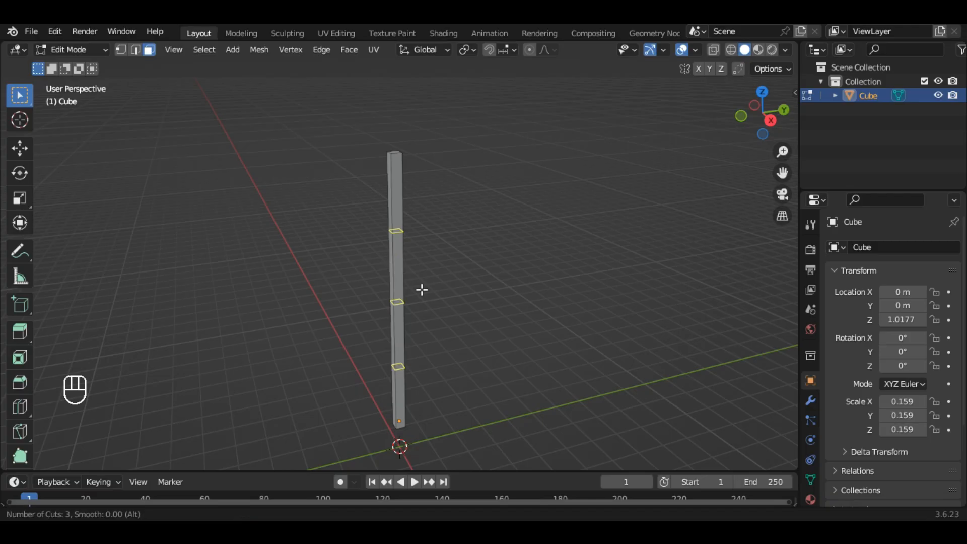
pyautogui.click(422, 289)
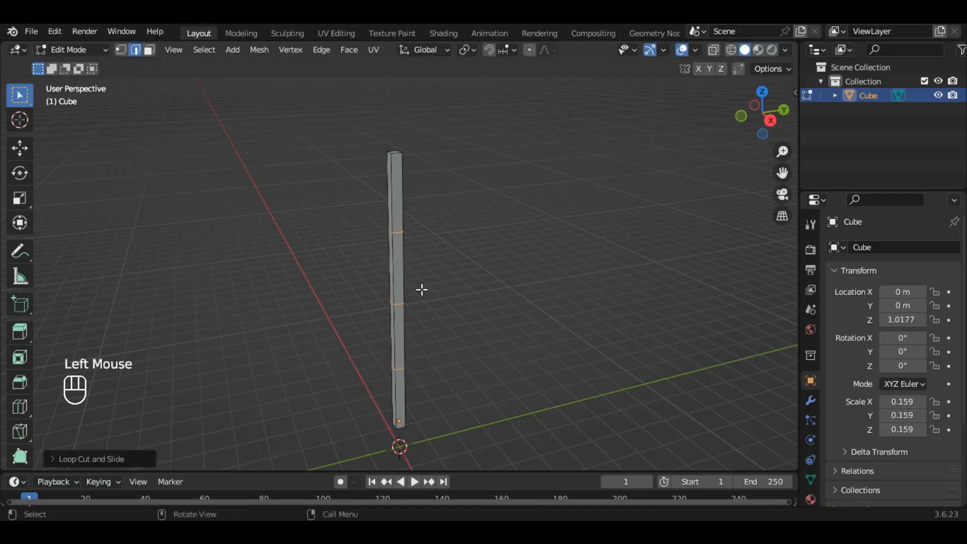
# - Switch the post to wireframe display with vertex selection
pyautogui.moveTo(442, 282)
pyautogui.keyDown('alt'); pyautogui.mouseDown(button='middle')
pyautogui.moveTo(364, 276)
pyautogui.moveTo(460, 281)
pyautogui.mouseUp(button='middle'); pyautogui.keyUp('alt')
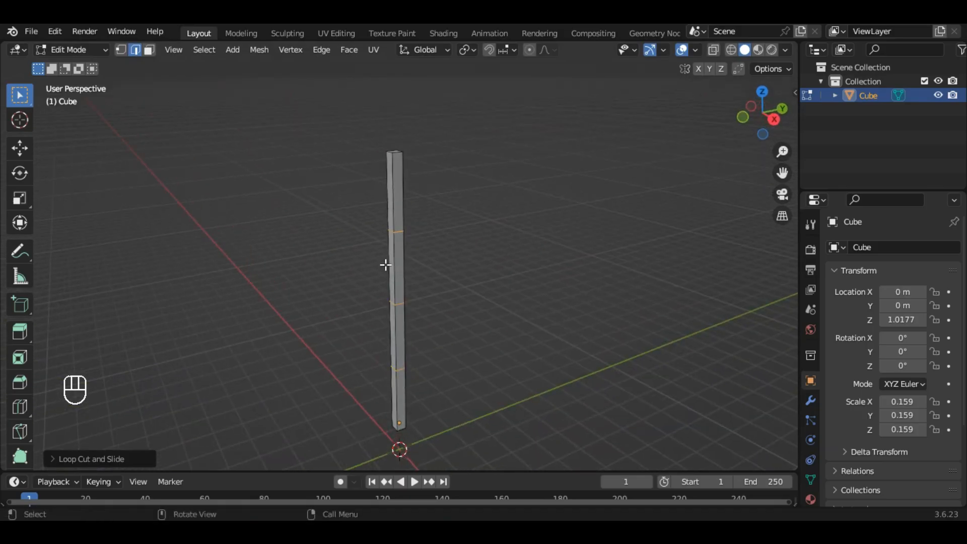
pyautogui.scroll(1, 416, 270)
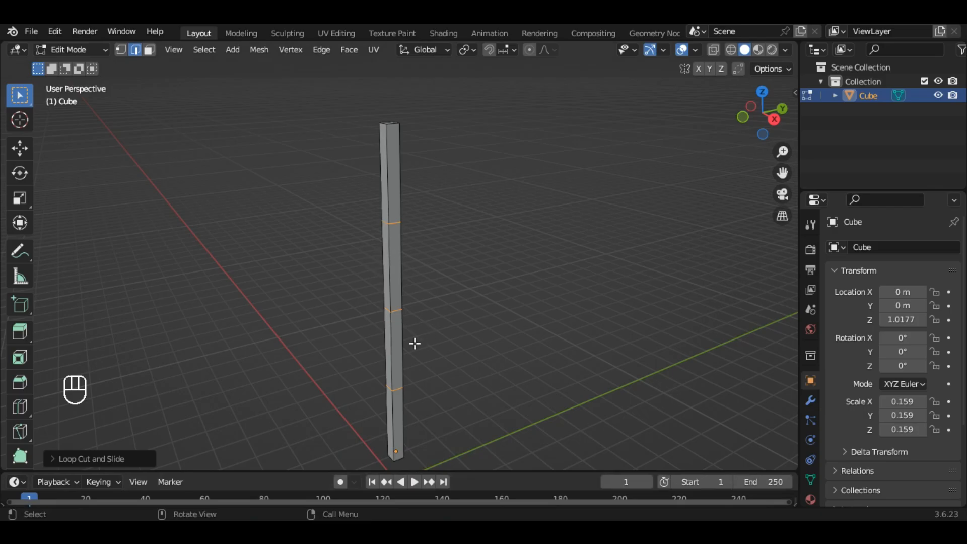
pyautogui.scroll(3, 403, 322)
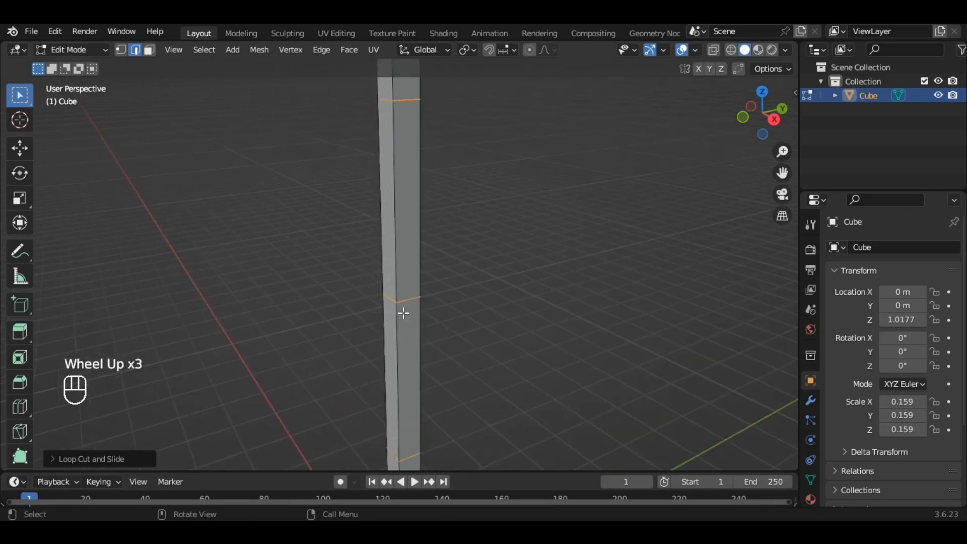
pyautogui.click(734, 53)
pyautogui.click(121, 49)
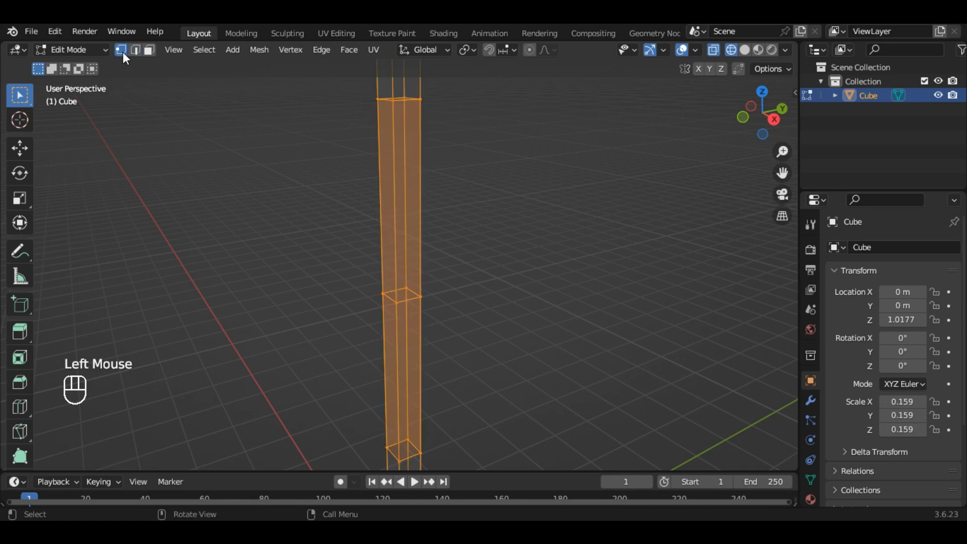
# - Select one corner vertex of the middle loop cut and move it slightly inward to make the post irregular
pyautogui.click(436, 295)
pyautogui.scroll(4, 451, 306)
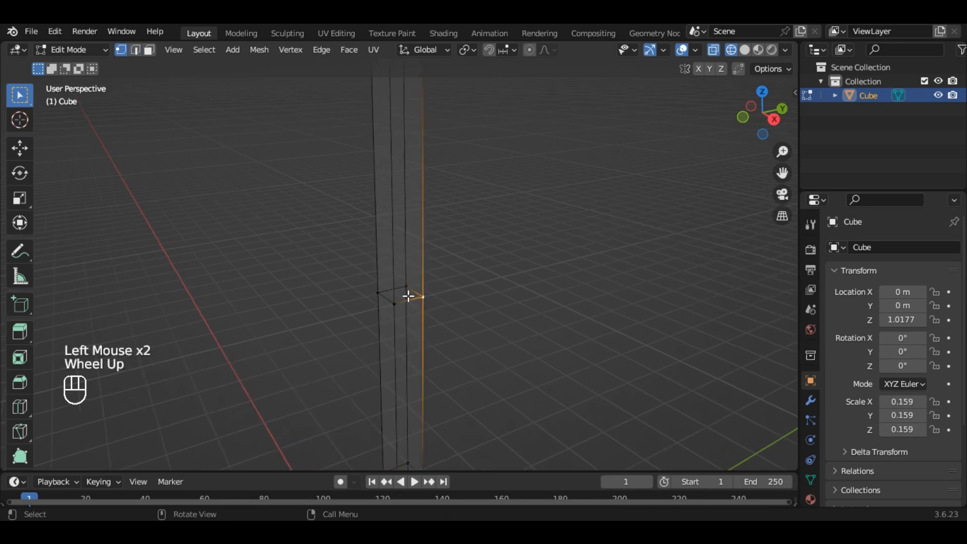
pyautogui.moveTo(455, 320)
pyautogui.keyDown('alt'); pyautogui.mouseDown(button='middle')
pyautogui.moveTo(463, 304)
pyautogui.moveTo(468, 312)
pyautogui.mouseUp(button='middle'); pyautogui.keyUp('alt')
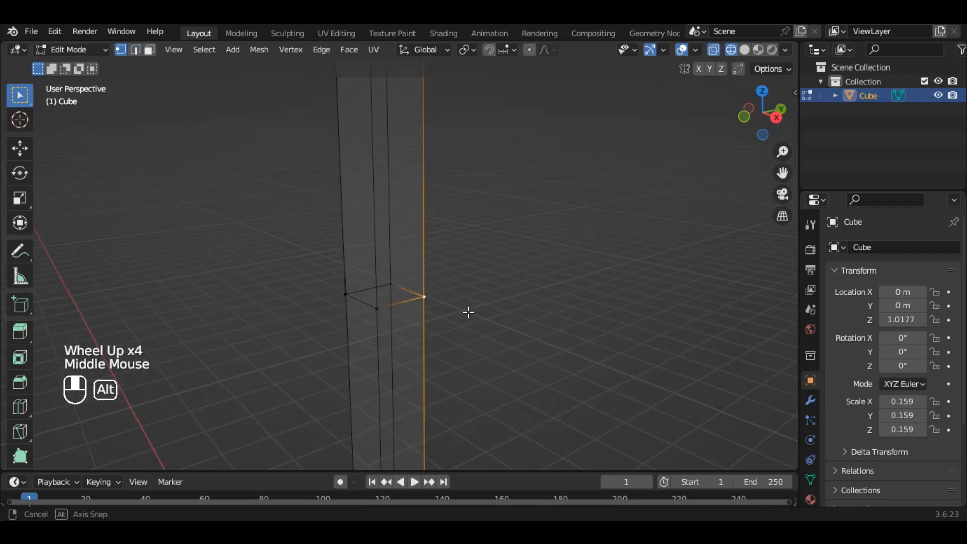
pyautogui.click(417, 301)
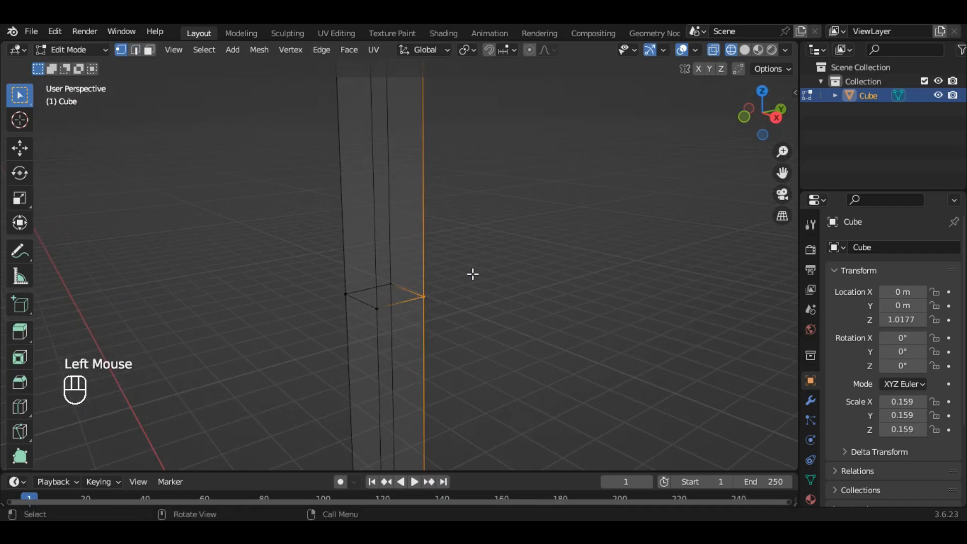
pyautogui.press('g')
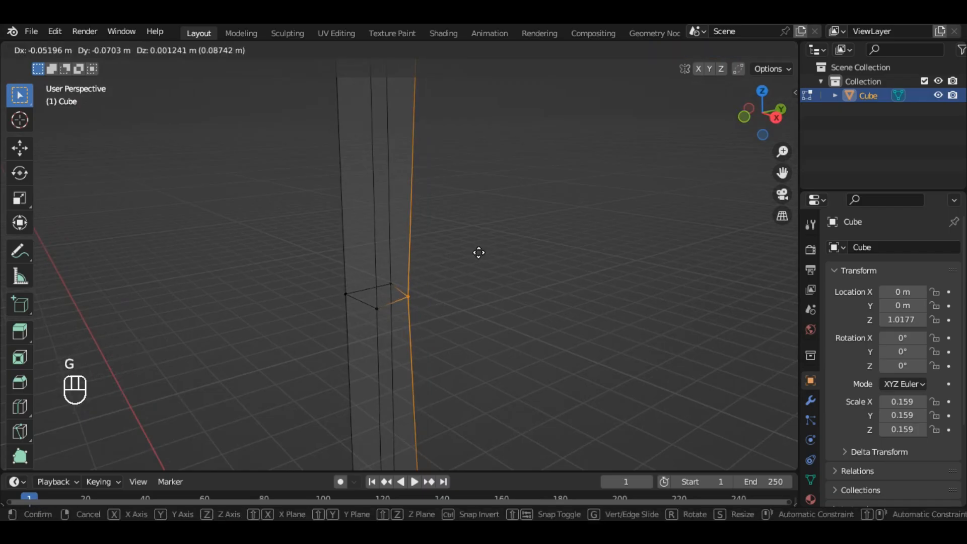
pyautogui.click(489, 255)
# - Select the opposite corner vertex of the middle loop and shift it slightly to make that side irregular
pyautogui.moveTo(337, 269); pyautogui.dragTo(360, 316)
pyautogui.press('g')
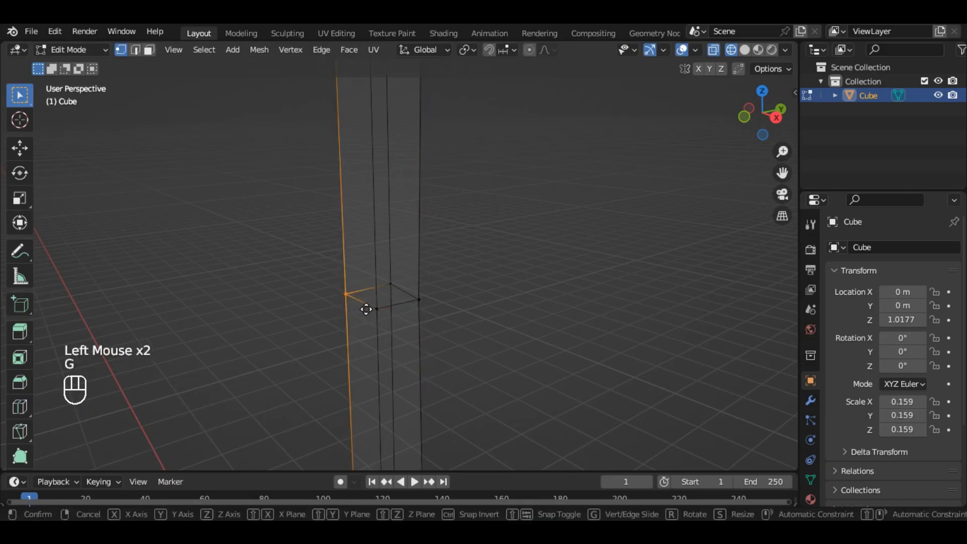
pyautogui.click(359, 309)
# - Select all vertices of the upper loop and rotate them in the view plane to tilt the loop
pyautogui.keyDown('alt'); pyautogui.moveTo(519, 316); pyautogui.dragTo(492, 295, button='middle'); pyautogui.keyUp('alt')
pyautogui.scroll(-3, 468, 246)
pyautogui.scroll(2, 464, 156)
pyautogui.scroll(-2, 461, 145)
pyautogui.scroll(3, 461, 151)
pyautogui.moveTo(462, 171)
pyautogui.keyDown('alt'); pyautogui.mouseDown(button='middle')
pyautogui.moveTo(464, 190)
pyautogui.moveTo(453, 185)
pyautogui.mouseUp(button='middle'); pyautogui.keyUp('alt')
pyautogui.moveTo(478, 174); pyautogui.dragTo(373, 261)
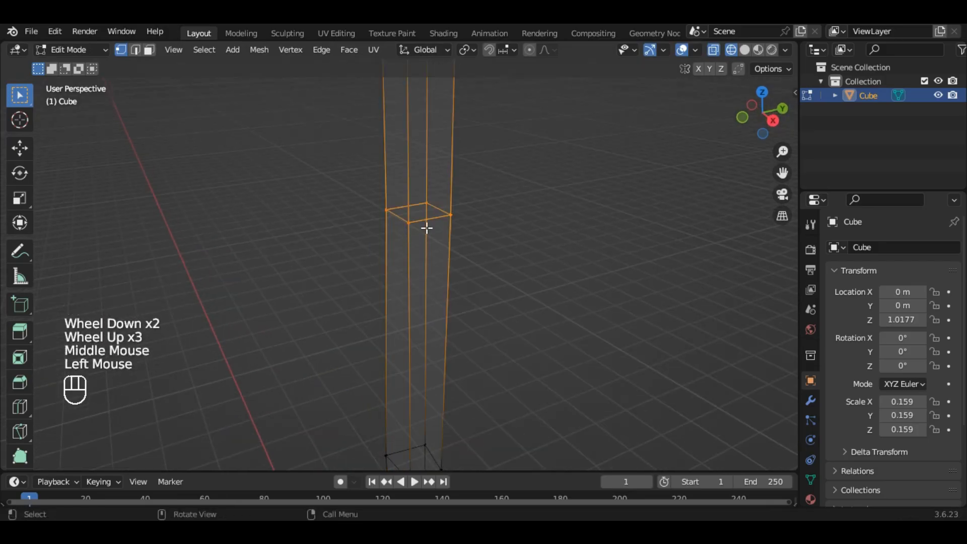
pyautogui.press('r')
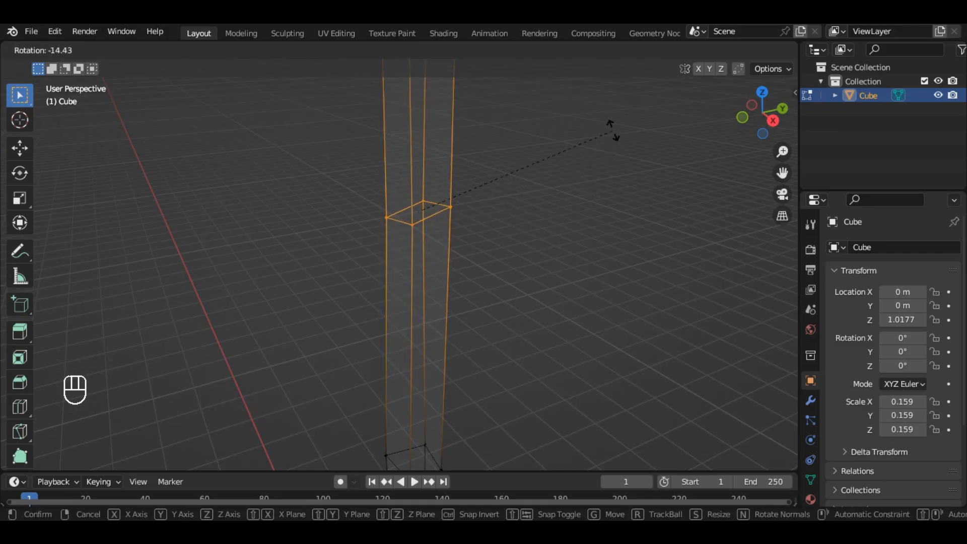
pyautogui.click(568, 114)
# - Move two opposite corner vertices of the upper loop slightly, one at a time, to skew the post's outline
pyautogui.click(475, 179)
pyautogui.click(447, 208)
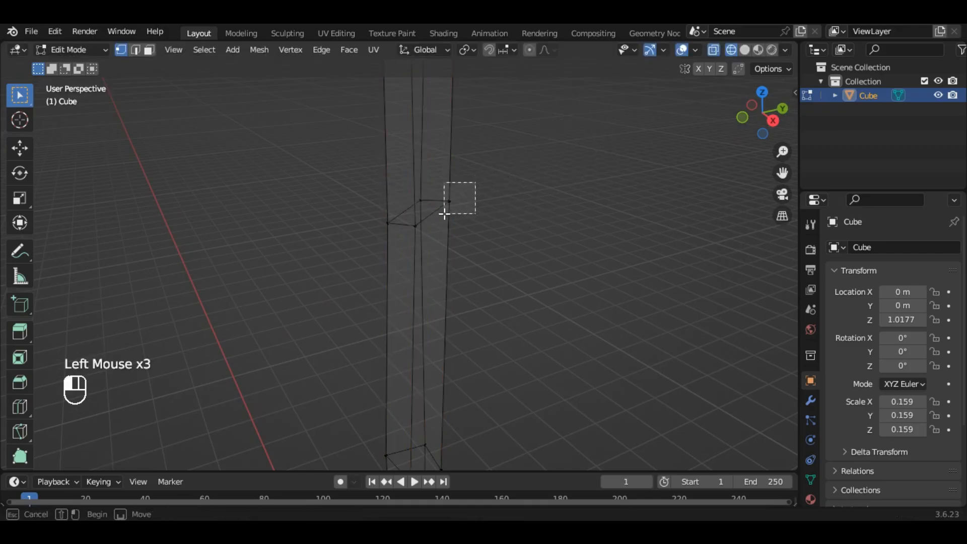
pyautogui.press('g')
pyautogui.click(556, 219)
pyautogui.click(388, 223)
pyautogui.press('g')
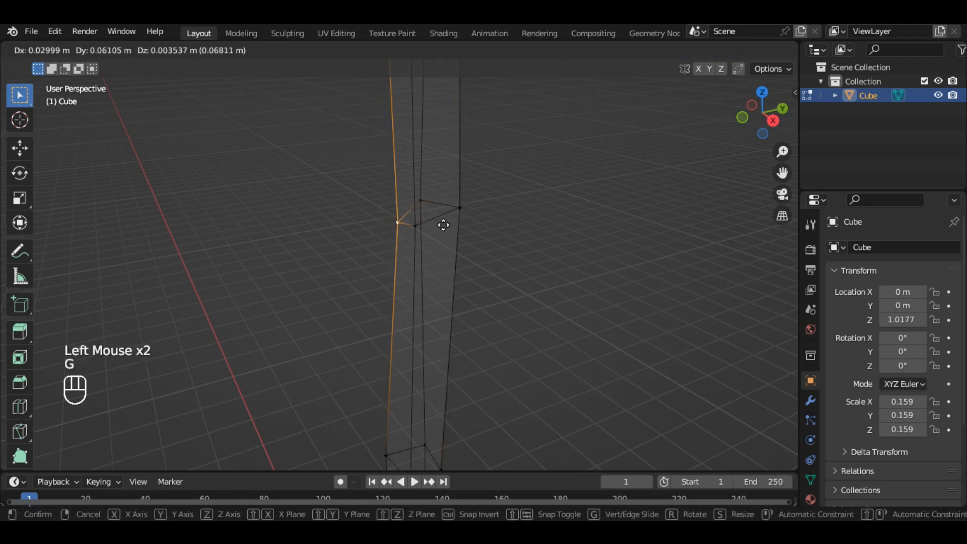
pyautogui.click(433, 228)
# - Select all vertices of the lowest loop cut and rotate them about 29° in the view plane
pyautogui.scroll(-5, 535, 243)
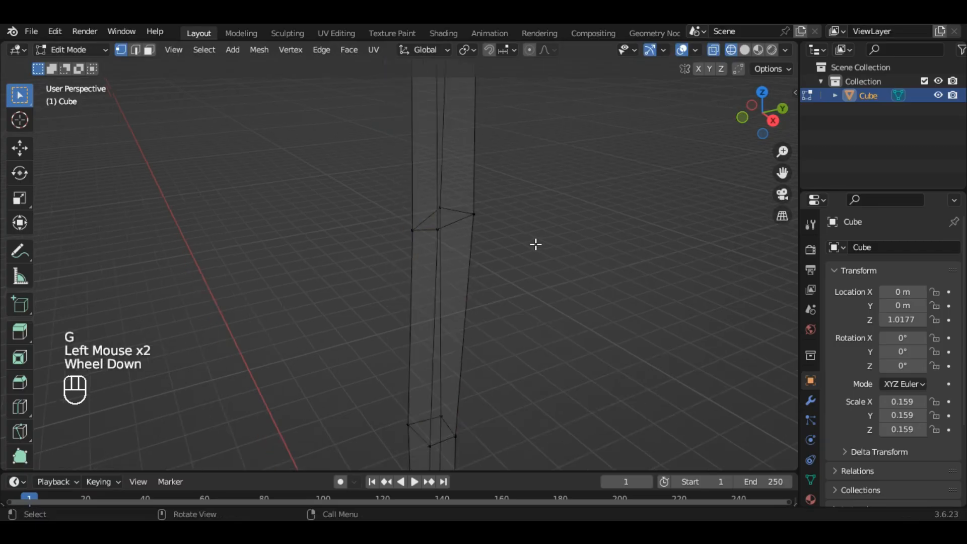
pyautogui.scroll(4, 496, 412)
pyautogui.scroll(2, 486, 372)
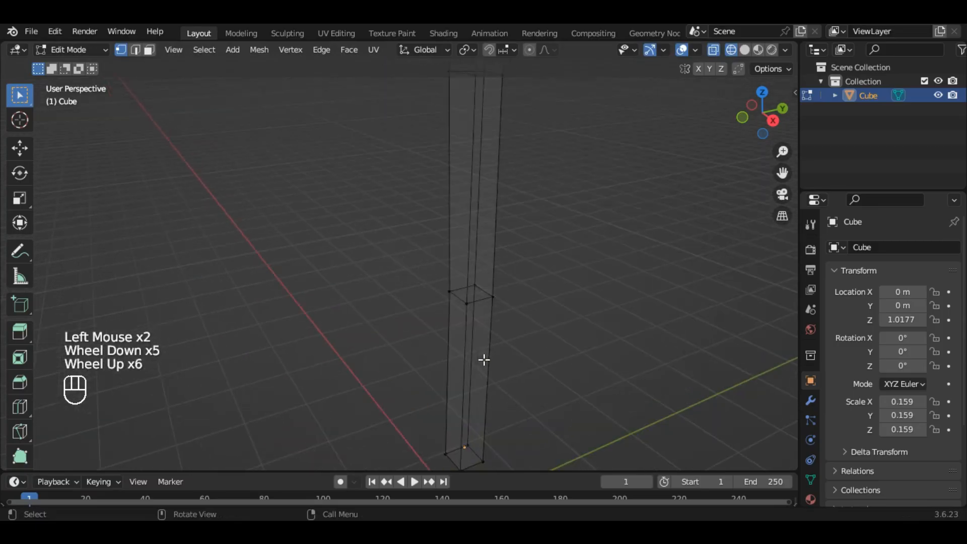
pyautogui.moveTo(513, 250); pyautogui.dragTo(398, 339)
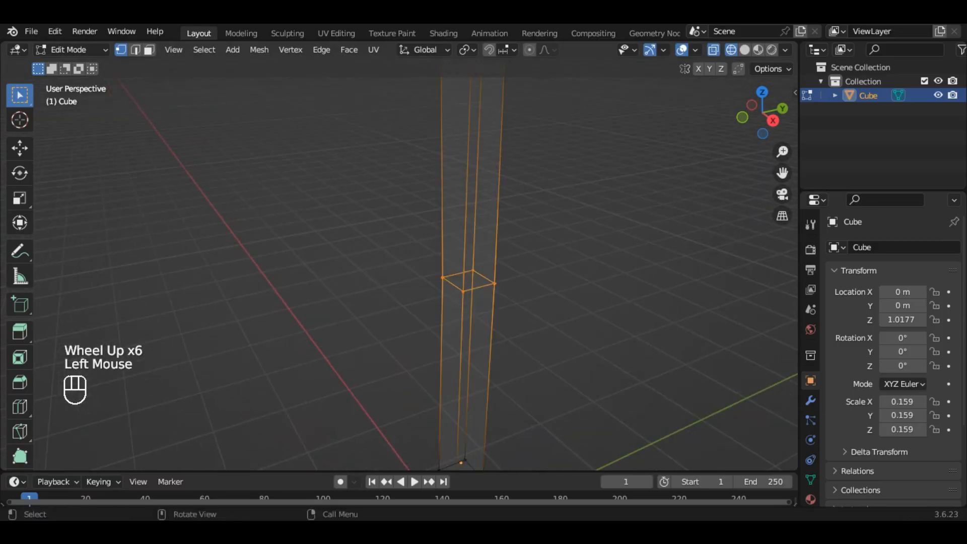
pyautogui.press('r')
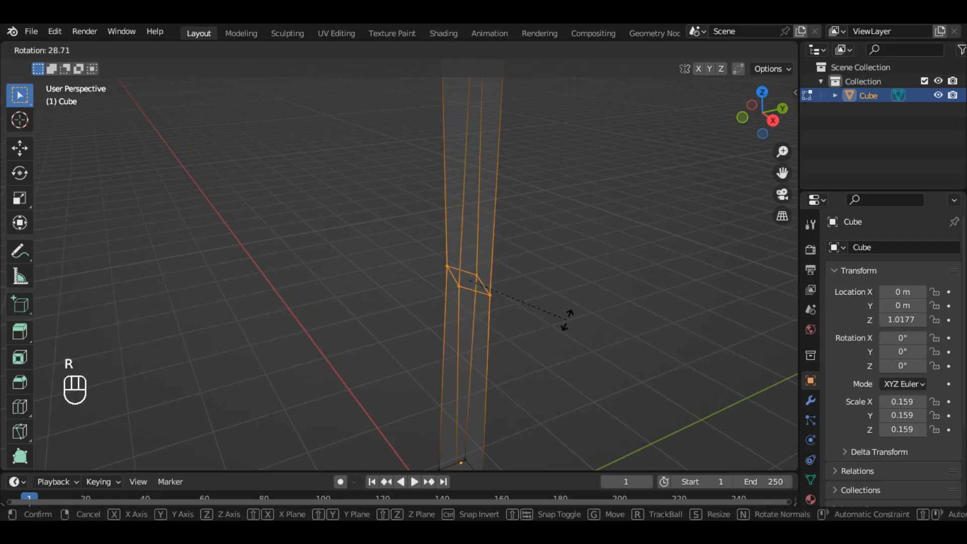
pyautogui.click(567, 320)
# - Nudge one side corner vertex of the lowest loop slightly outward and its front corner vertex slightly downward
pyautogui.moveTo(520, 280); pyautogui.dragTo(488, 312)
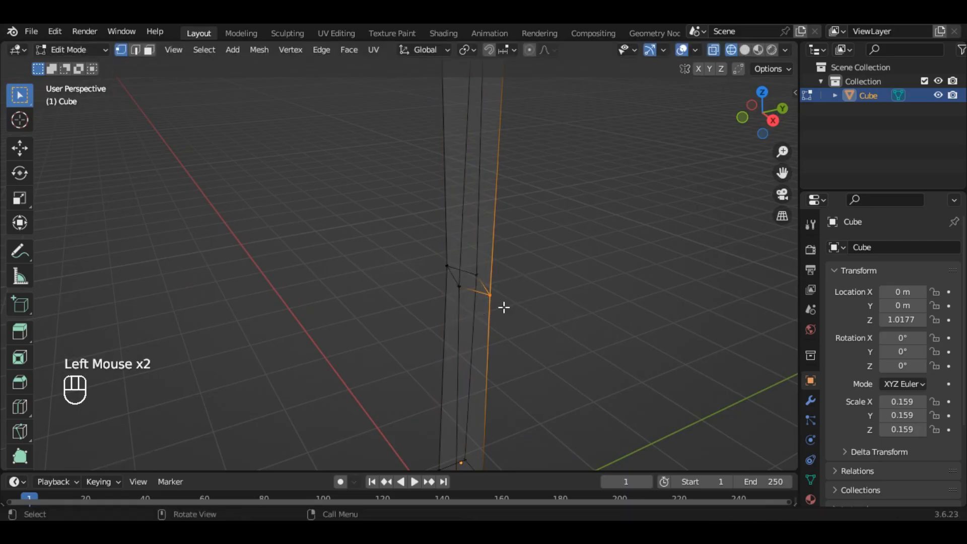
pyautogui.press('g')
pyautogui.click(509, 309)
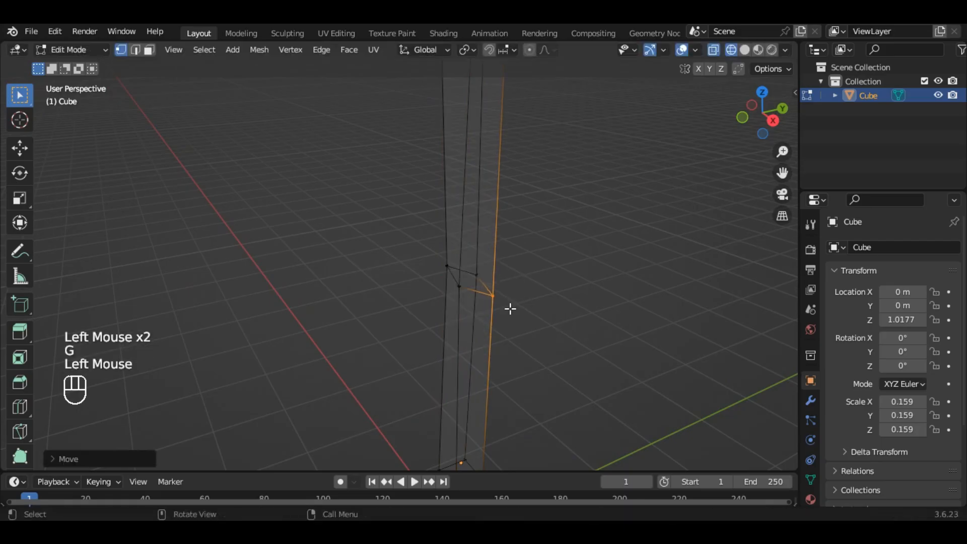
pyautogui.doubleClick(456, 288)
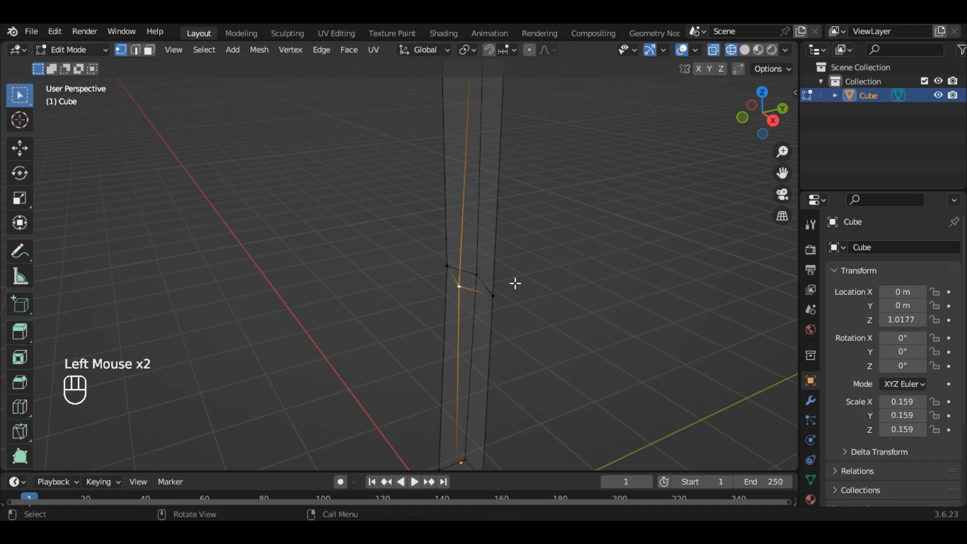
pyautogui.press('g')
pyautogui.click(511, 296)
pyautogui.click(511, 296)
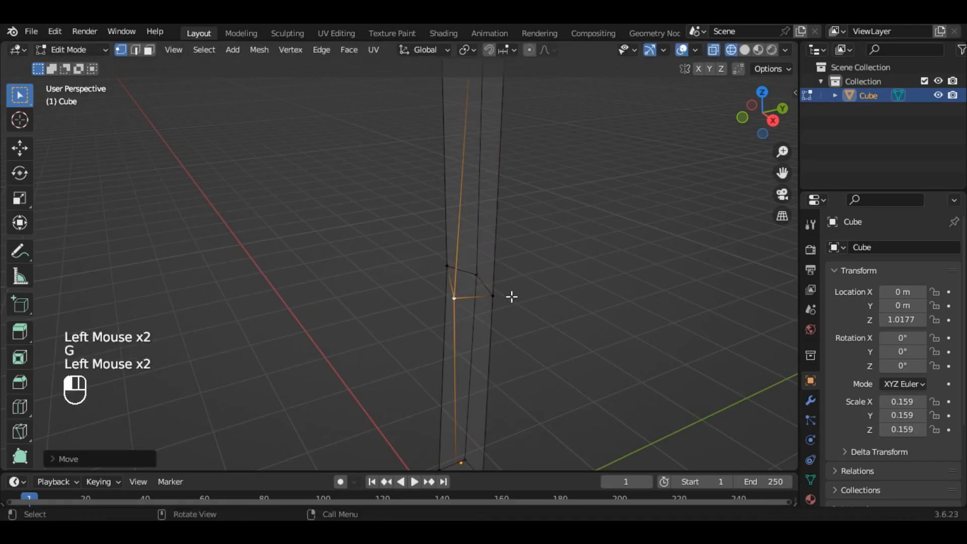
# - Switch the viewport to solid shading and check the post's overall irregular shape
pyautogui.scroll(-6, 563, 244)
pyautogui.scroll(5, 572, 158)
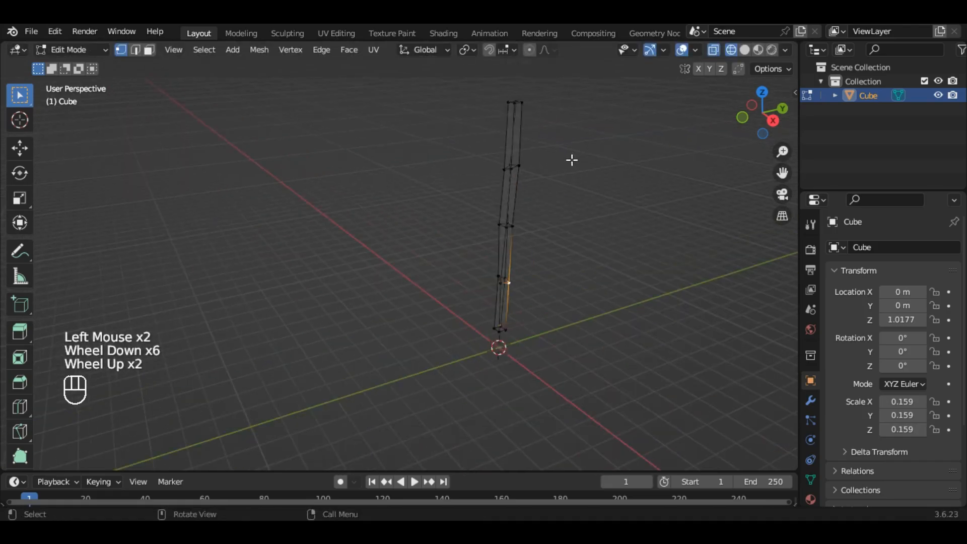
pyautogui.scroll(-2, 567, 168)
pyautogui.scroll(1, 567, 169)
pyautogui.scroll(-2, 568, 169)
pyautogui.scroll(2, 571, 163)
pyautogui.moveTo(572, 156)
pyautogui.mouseDown(button='middle')
pyautogui.moveTo(501, 164)
pyautogui.moveTo(567, 166)
pyautogui.moveTo(658, 92)
pyautogui.mouseUp(button='middle')
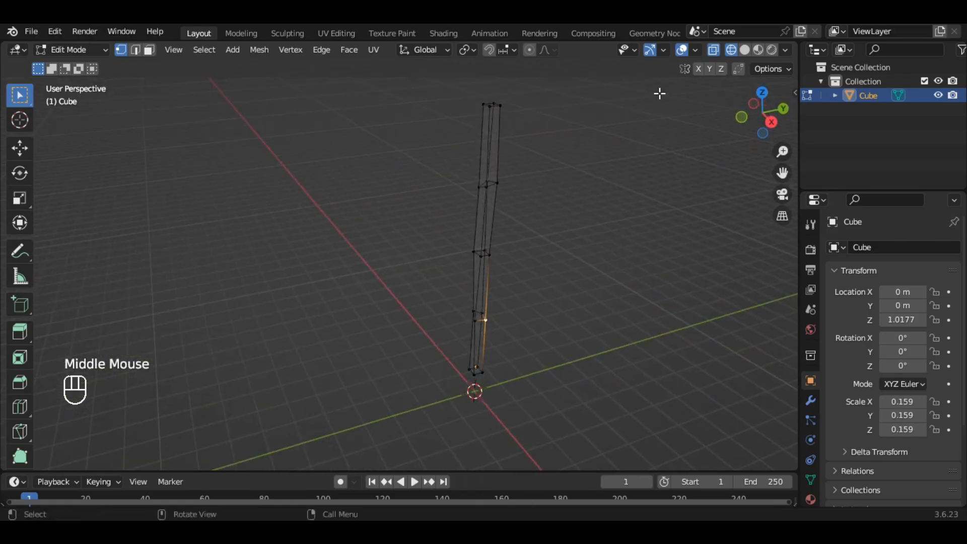
pyautogui.click(744, 51)
pyautogui.scroll(1, 575, 157)
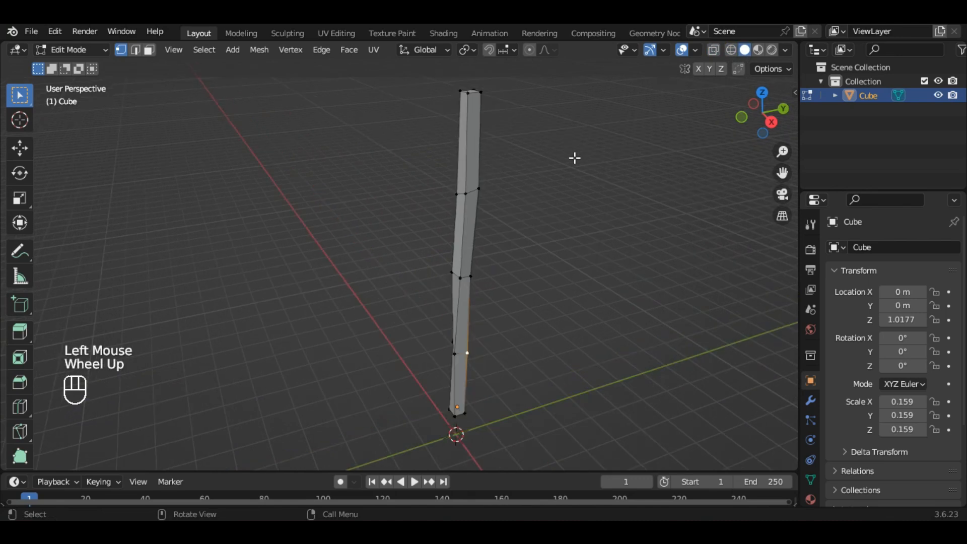
pyautogui.moveTo(602, 139)
pyautogui.mouseDown(button='middle')
pyautogui.moveTo(451, 138)
pyautogui.moveTo(623, 149)
pyautogui.moveTo(578, 149)
pyautogui.moveTo(574, 136)
pyautogui.moveTo(587, 134)
pyautogui.mouseUp(button='middle')
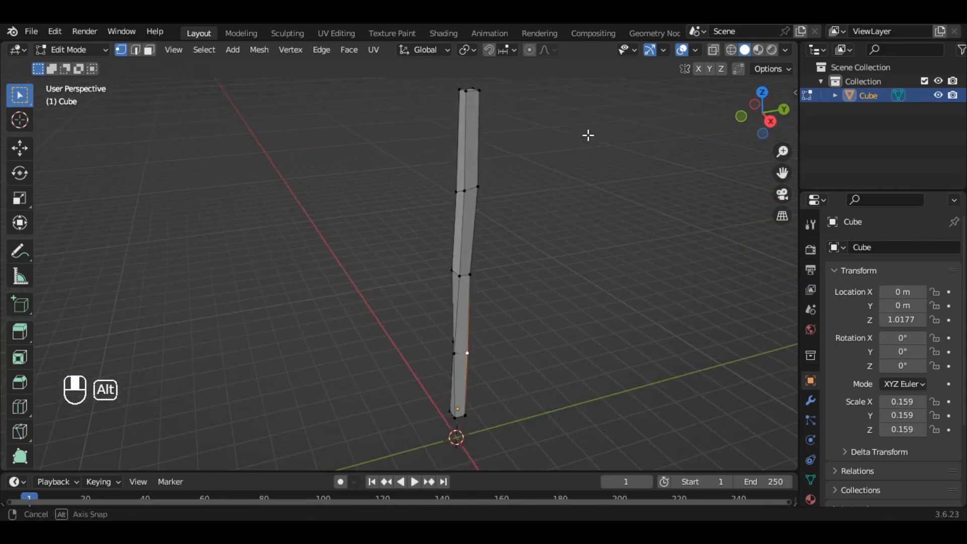
pyautogui.scroll(-2, 574, 119)
pyautogui.scroll(3, 563, 112)
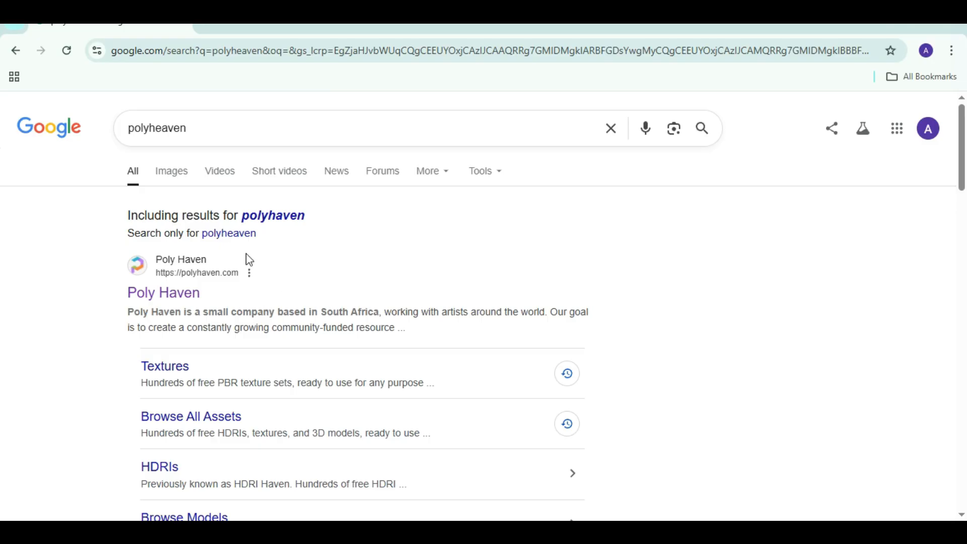
# - Switch to the browser, open the Poly Haven website from the search results, and go to its textures library
pyautogui.click(170, 297)
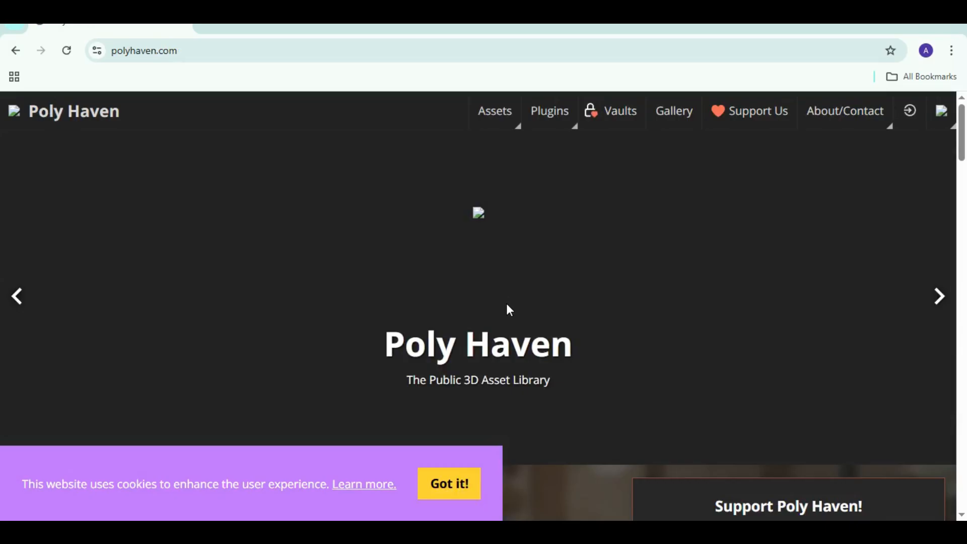
pyautogui.scroll(-5, 500, 276)
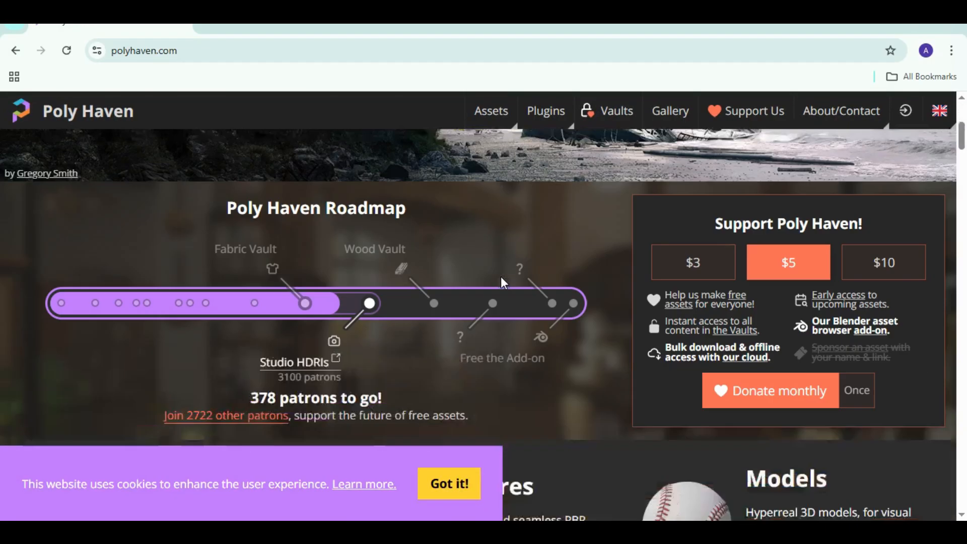
pyautogui.scroll(-6, 501, 277)
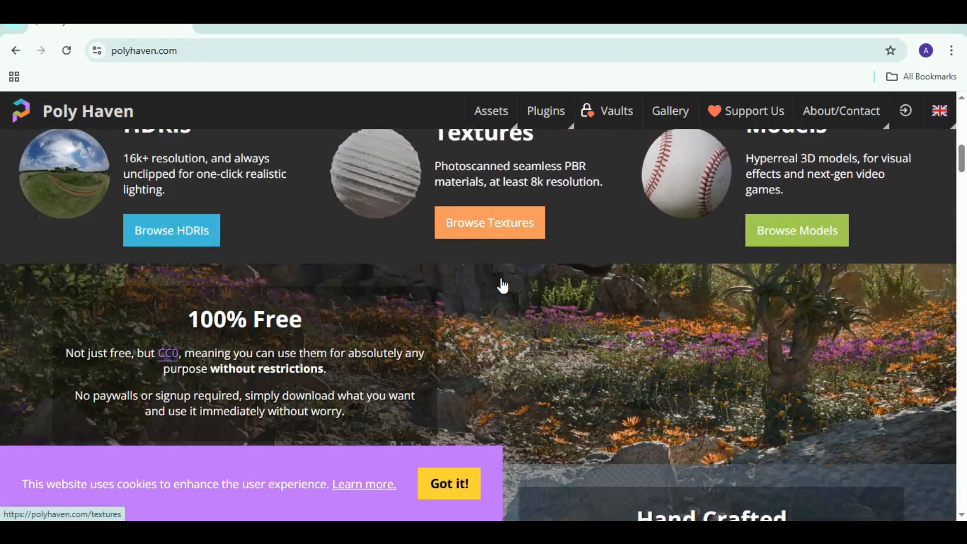
pyautogui.scroll(3, 501, 277)
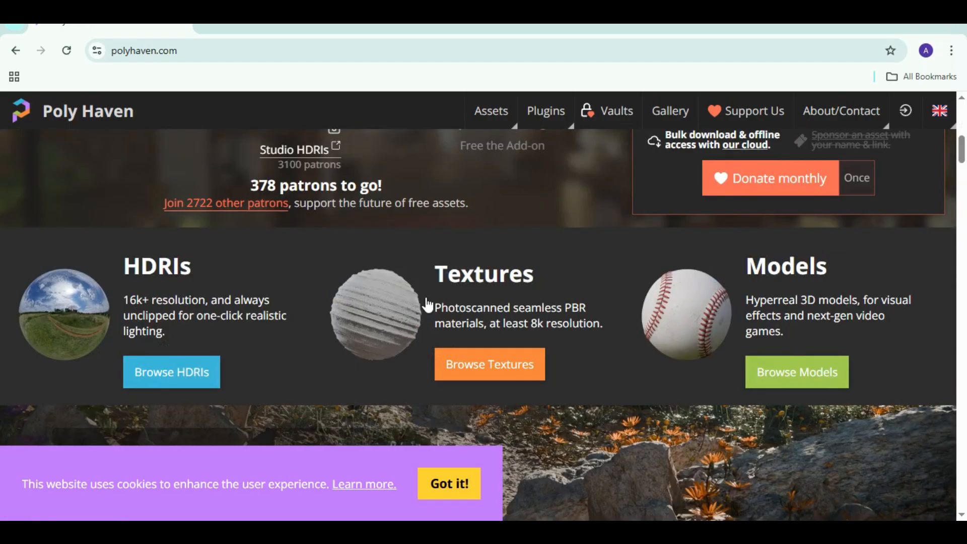
pyautogui.click(471, 379)
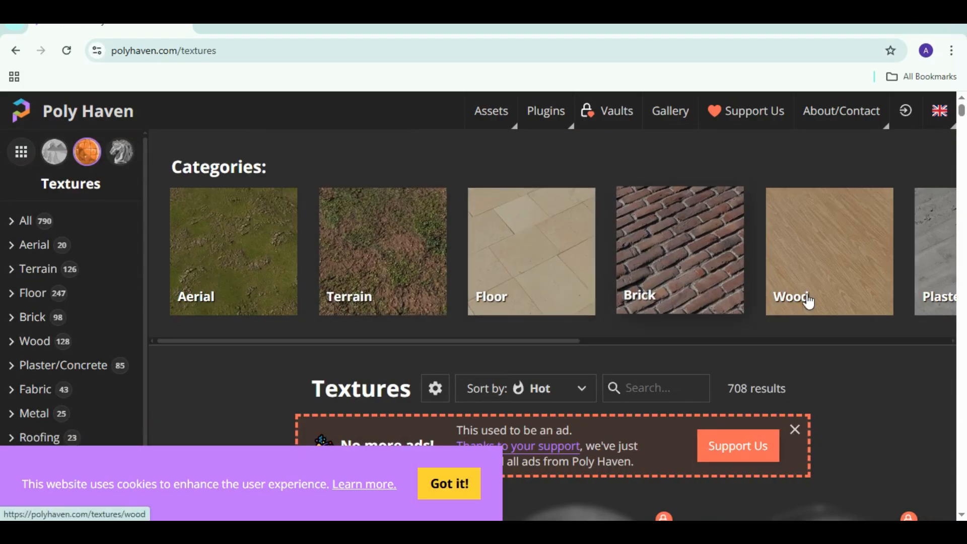
# - Search the textures library for "wood"
pyautogui.moveTo(561, 340); pyautogui.dragTo(653, 352)
pyautogui.scroll(-1, 652, 350)
pyautogui.scroll(-1, 650, 346)
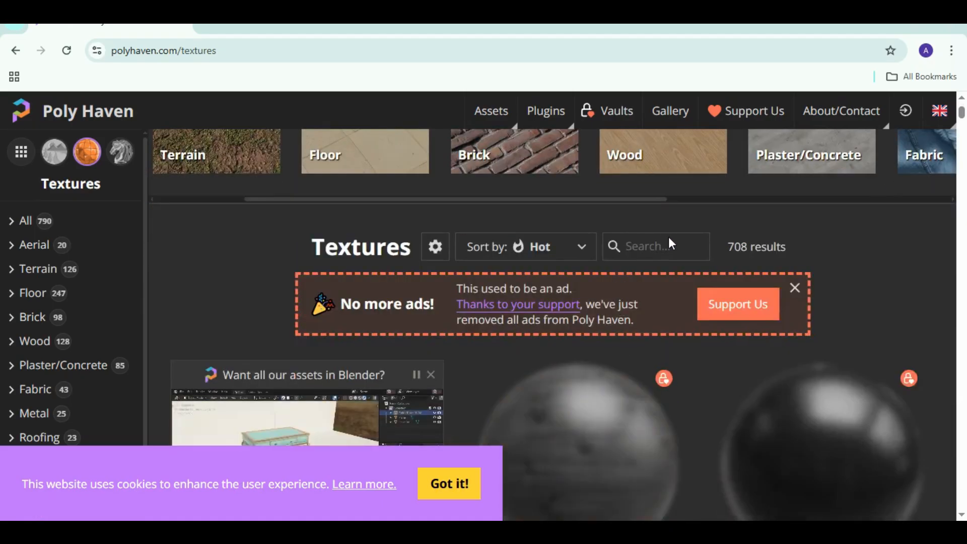
pyautogui.click(632, 246)
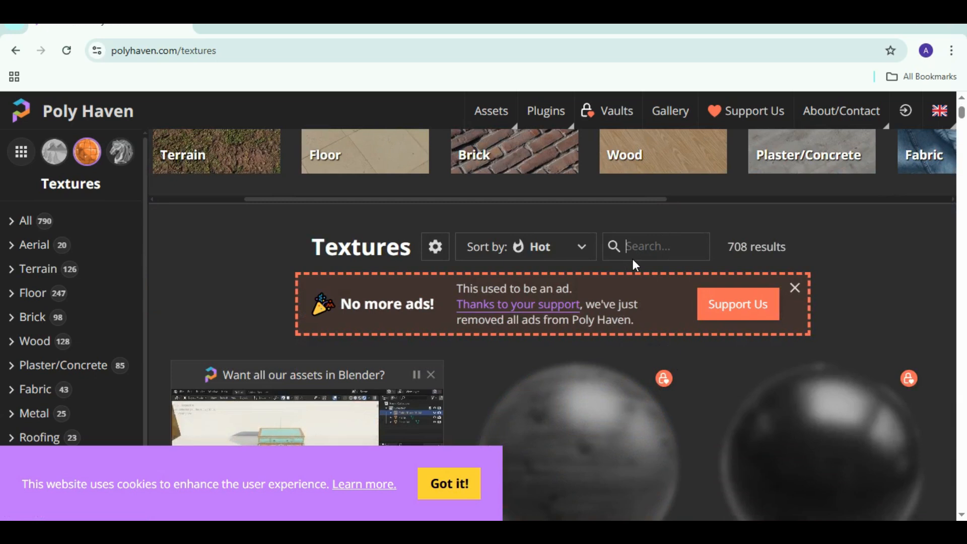
pyautogui.write('wood')
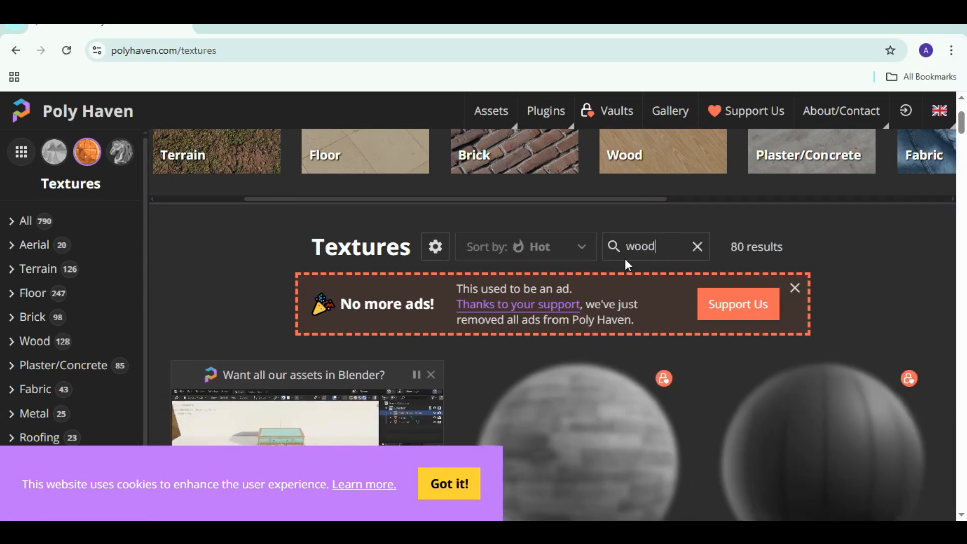
# - Browse the wood texture results and open the page of the Rough Wood texture
pyautogui.scroll(-1, 655, 286)
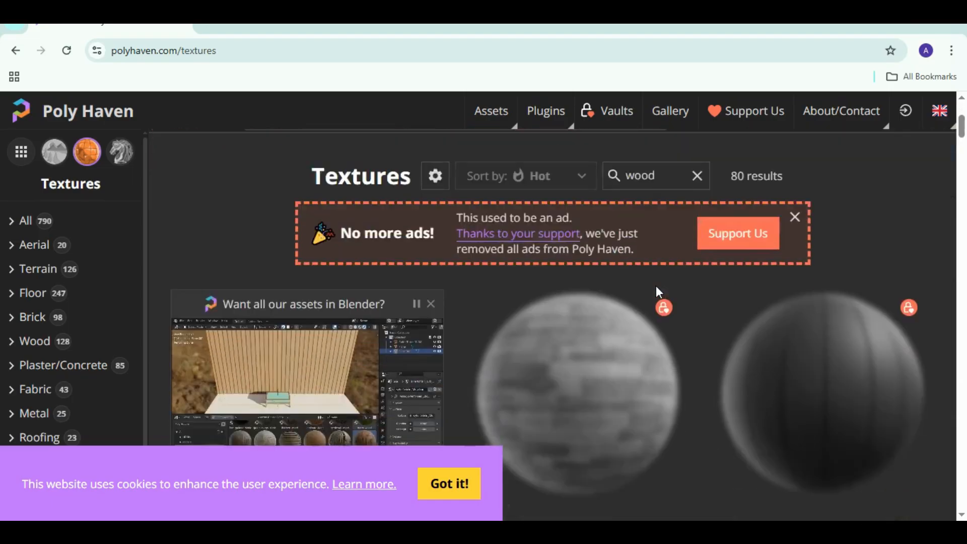
pyautogui.scroll(-3, 609, 282)
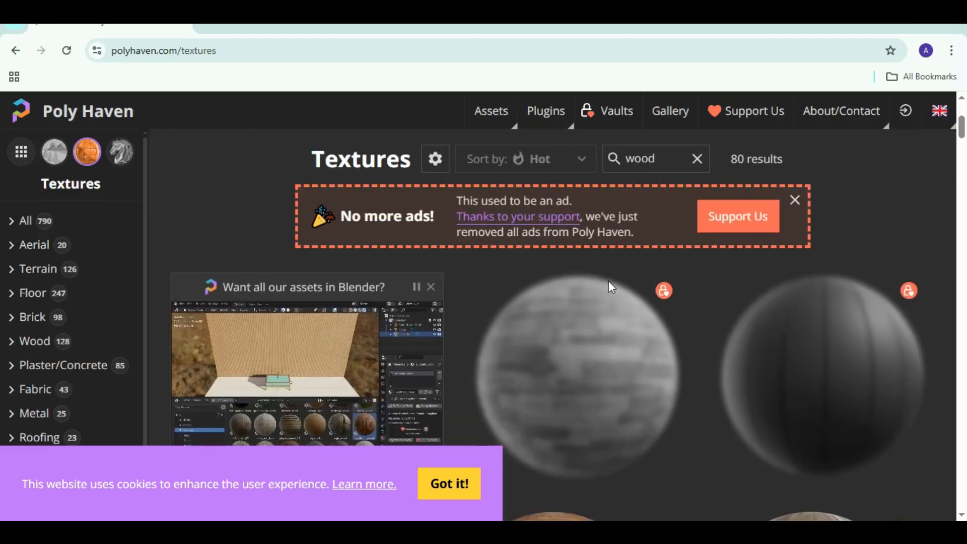
pyautogui.scroll(-2, 608, 285)
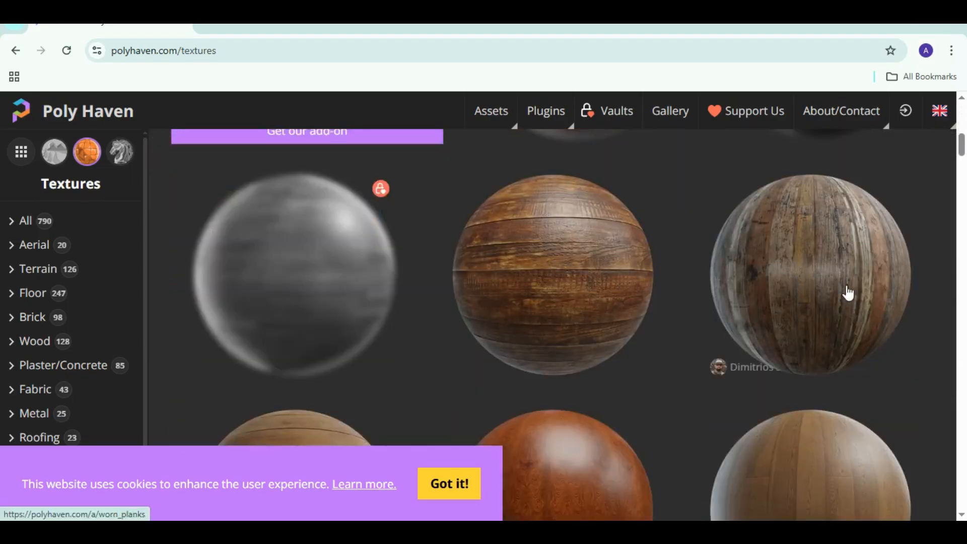
pyautogui.scroll(3, 594, 292)
pyautogui.scroll(-3, 622, 297)
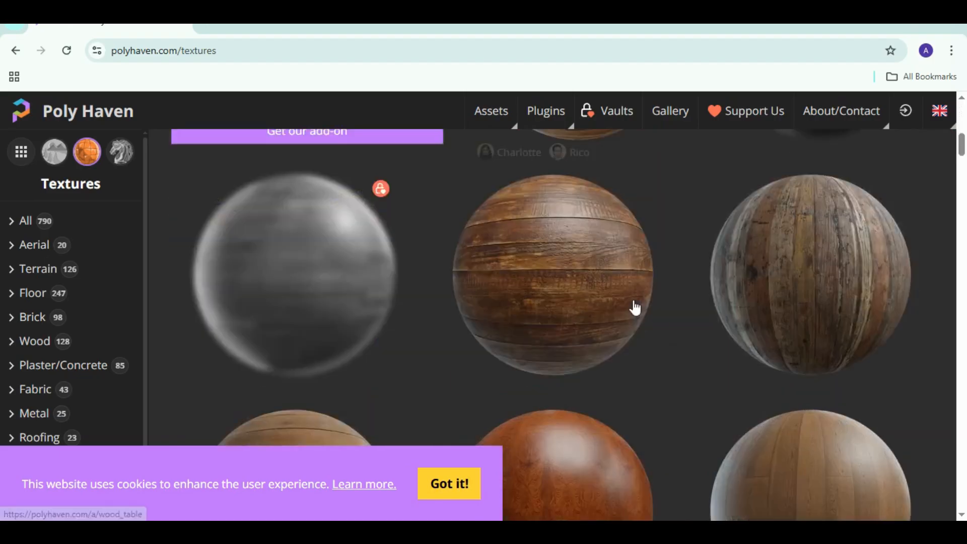
pyautogui.scroll(-3, 669, 284)
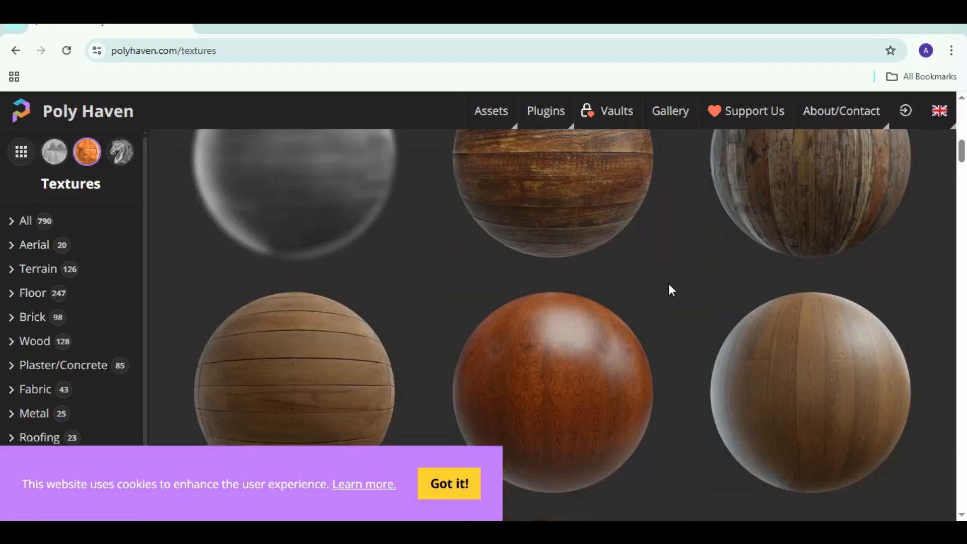
pyautogui.scroll(-3, 674, 282)
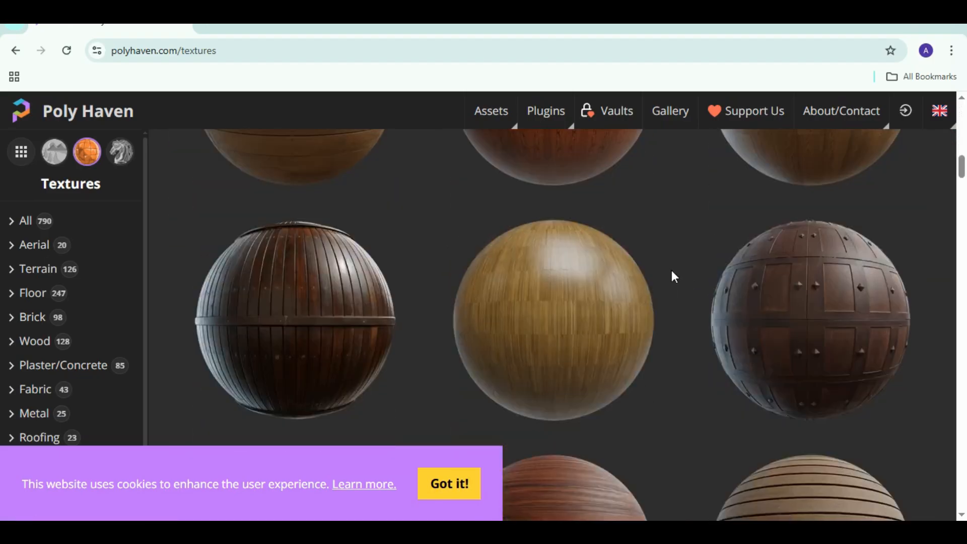
pyautogui.scroll(-2, 670, 277)
pyautogui.scroll(-7, 664, 274)
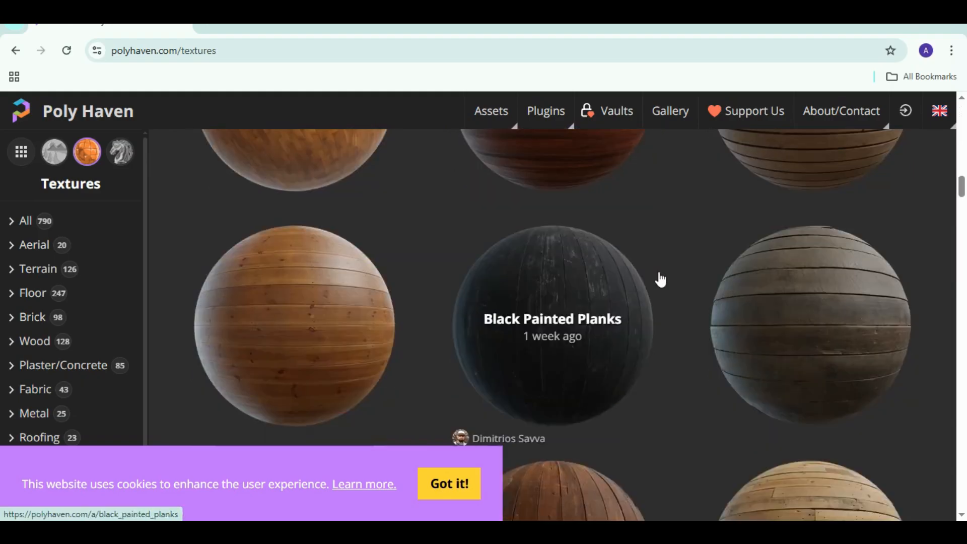
pyautogui.scroll(-8, 662, 277)
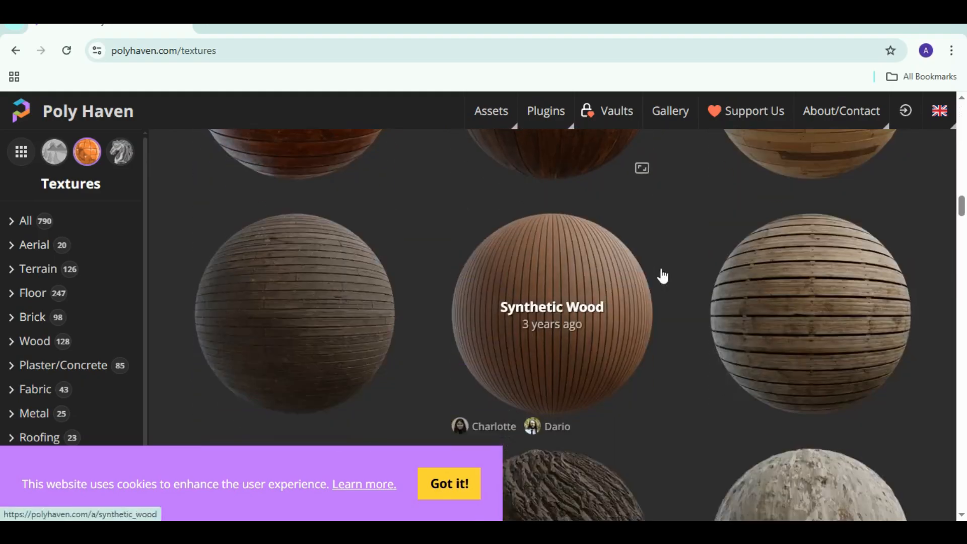
pyautogui.scroll(-7, 663, 277)
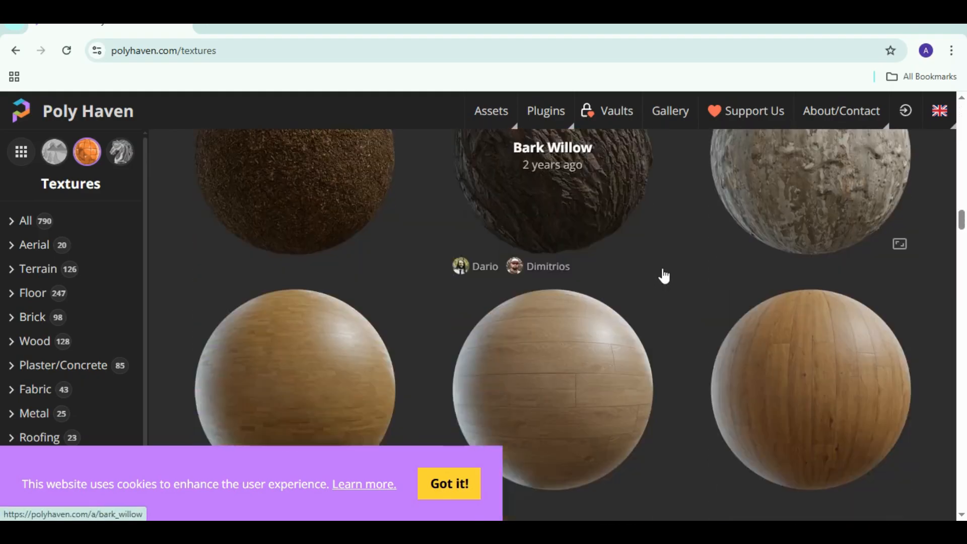
pyautogui.scroll(-8, 665, 277)
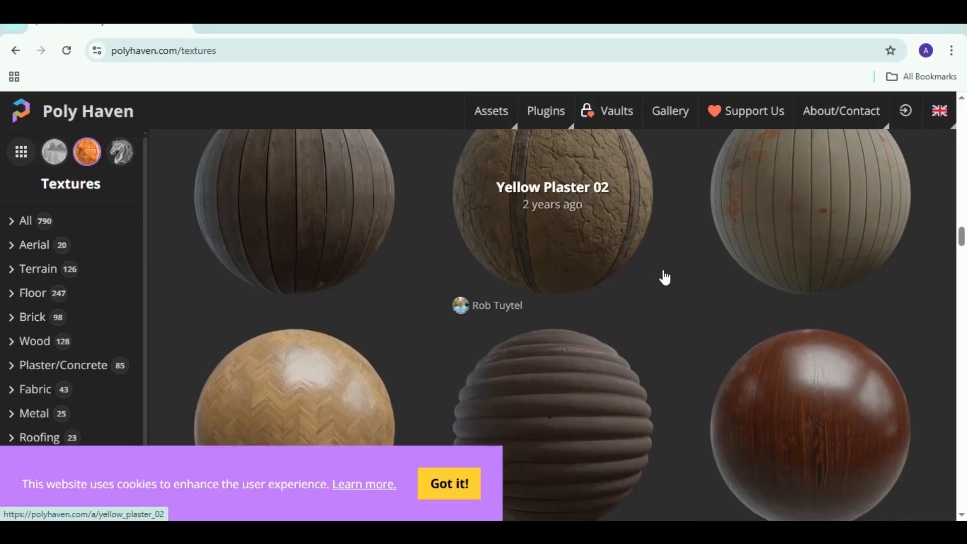
pyautogui.scroll(-10, 665, 279)
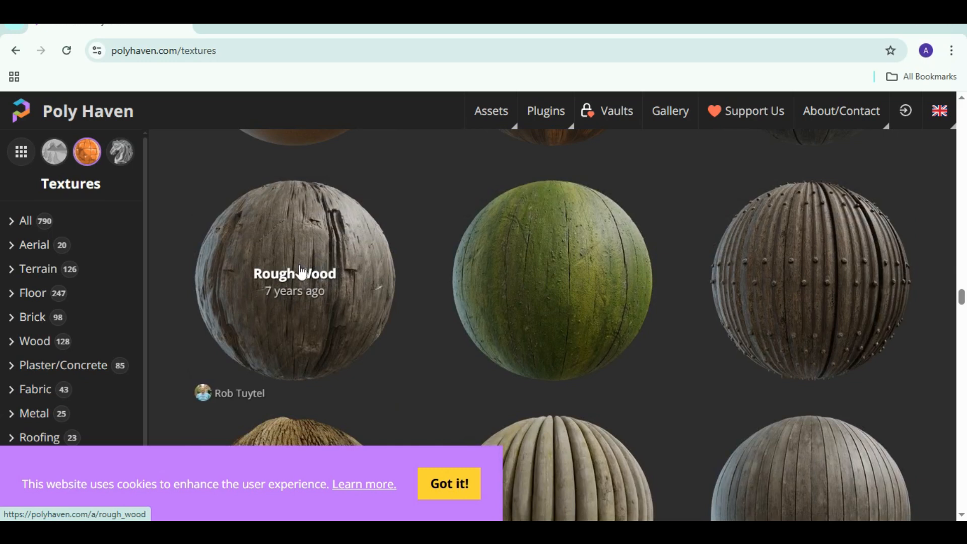
pyautogui.click(308, 281)
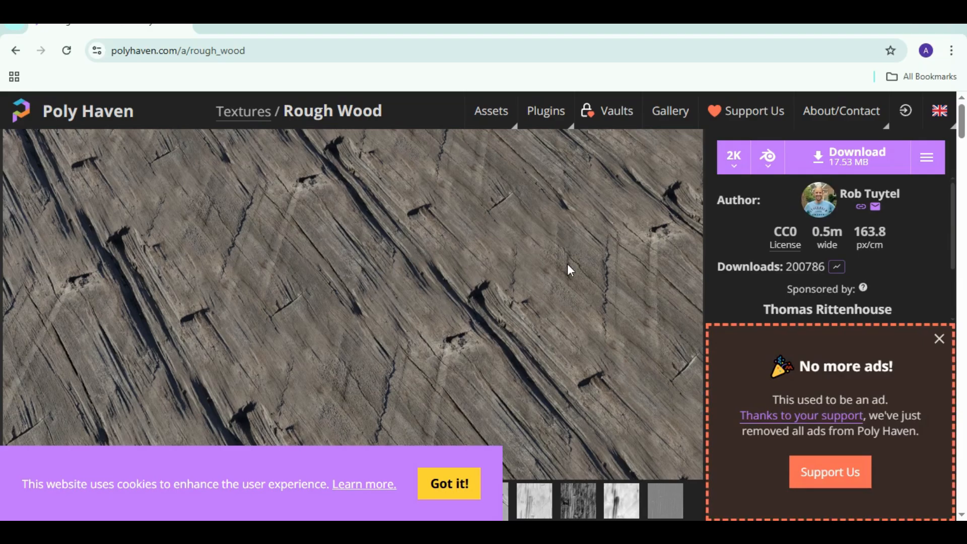
# - Check the Rough Wood preview and maps, and download the texture at 2K resolution in Blender format
pyautogui.scroll(-5, 569, 267)
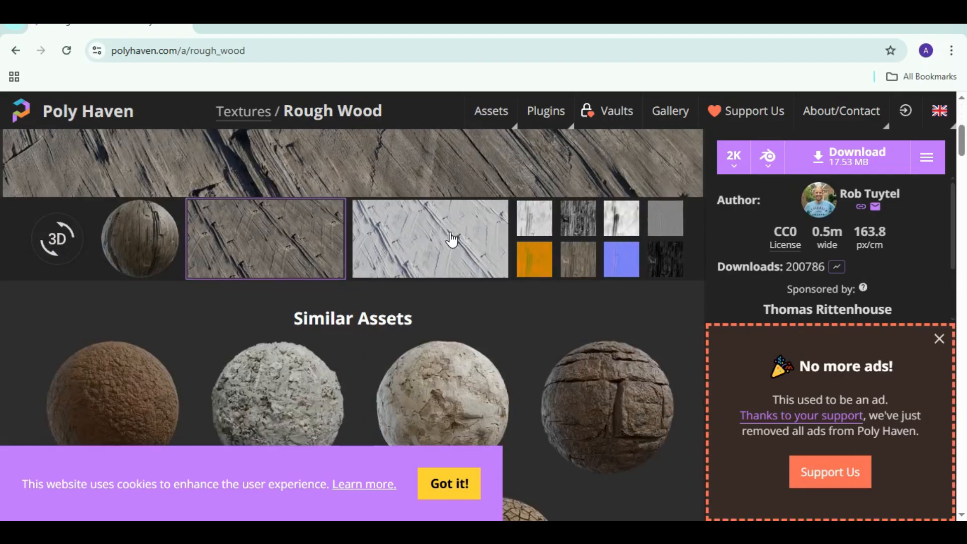
pyautogui.scroll(5, 510, 237)
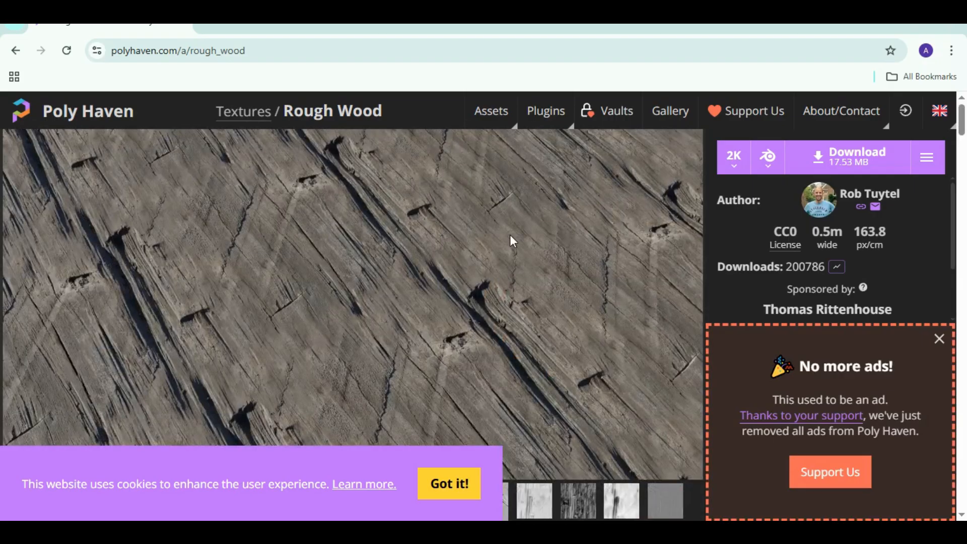
pyautogui.click(734, 156)
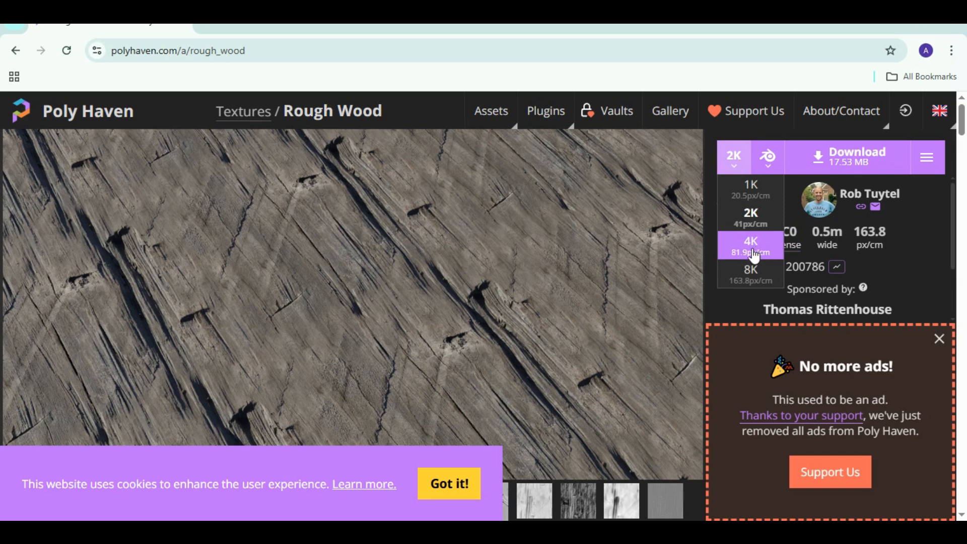
pyautogui.click(753, 222)
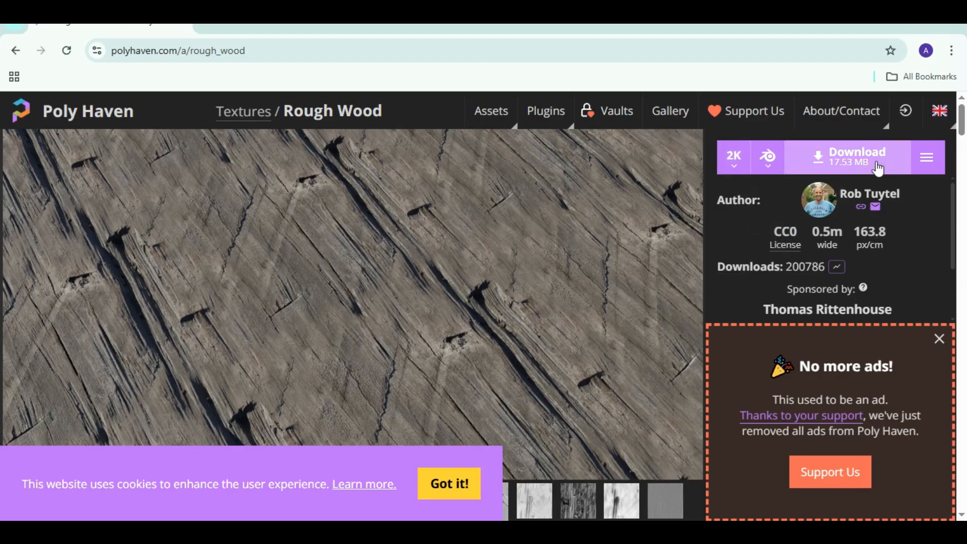
pyautogui.click(851, 157)
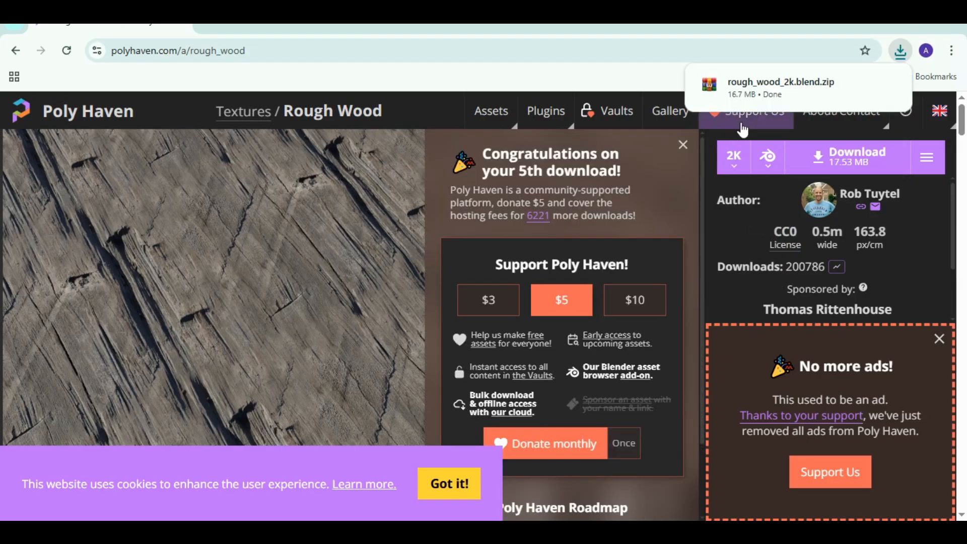
# - Switch to File Explorer and extract the rough_wood_2k.blend archive into the same blender folder
pyautogui.moveTo(809, 92)
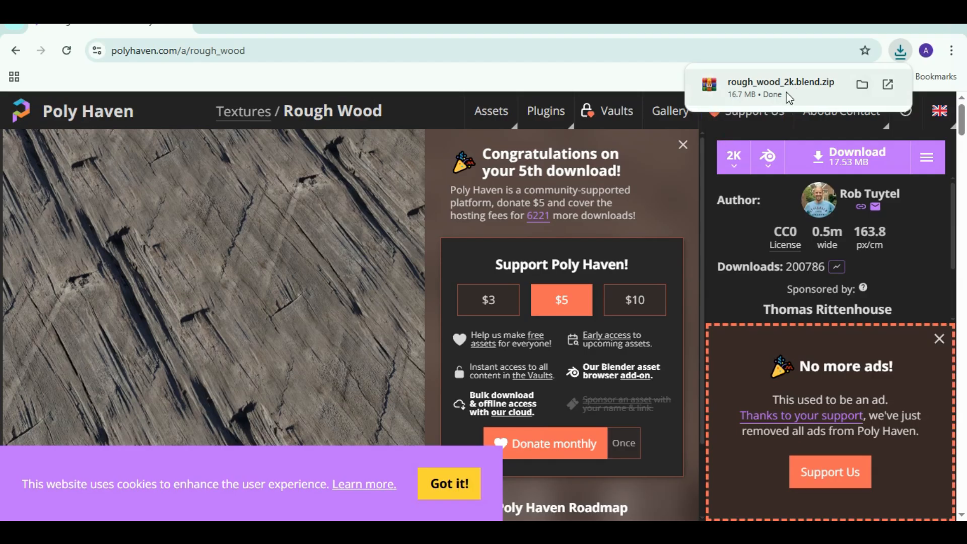
pyautogui.moveTo(258, 247); pyautogui.dragTo(216, 113)
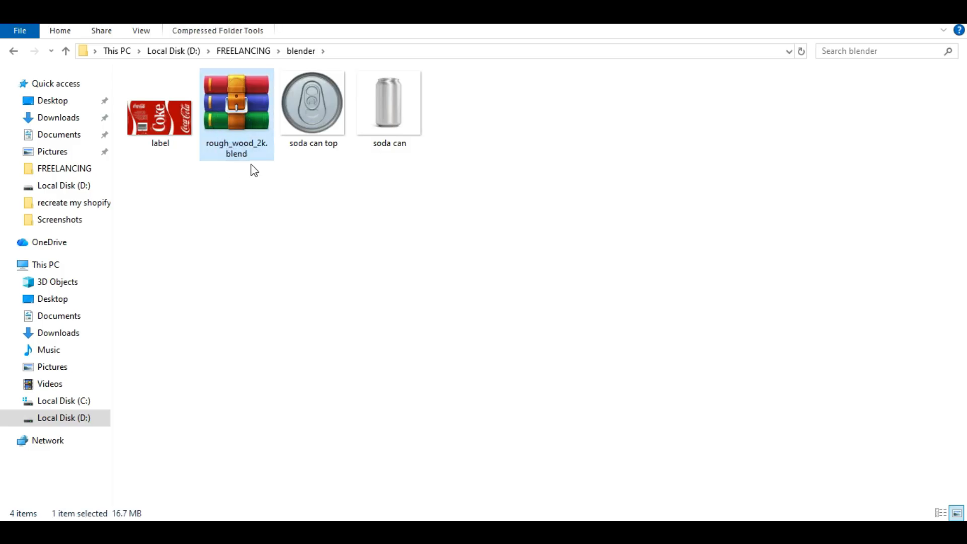
pyautogui.rightClick(231, 114)
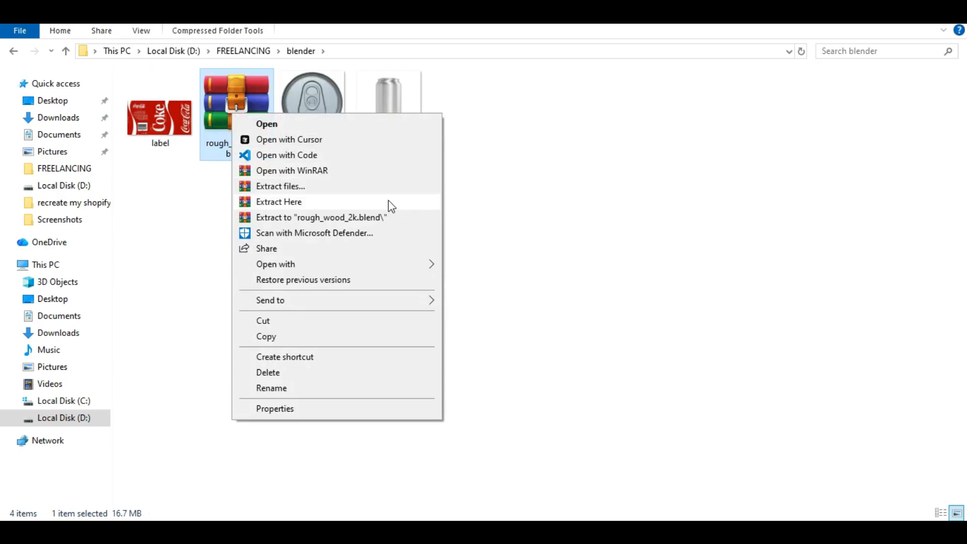
pyautogui.click(274, 204)
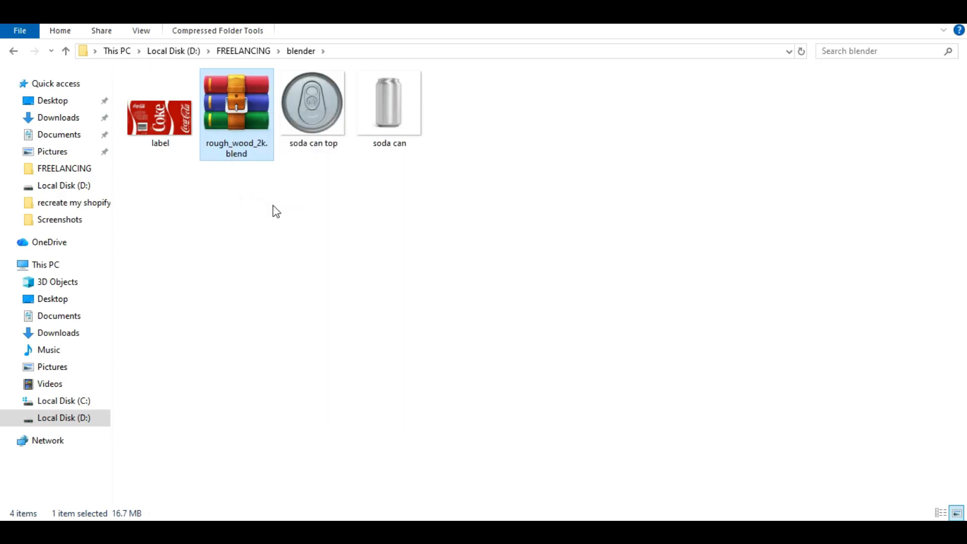
pyautogui.click(296, 257)
pyautogui.click(317, 135)
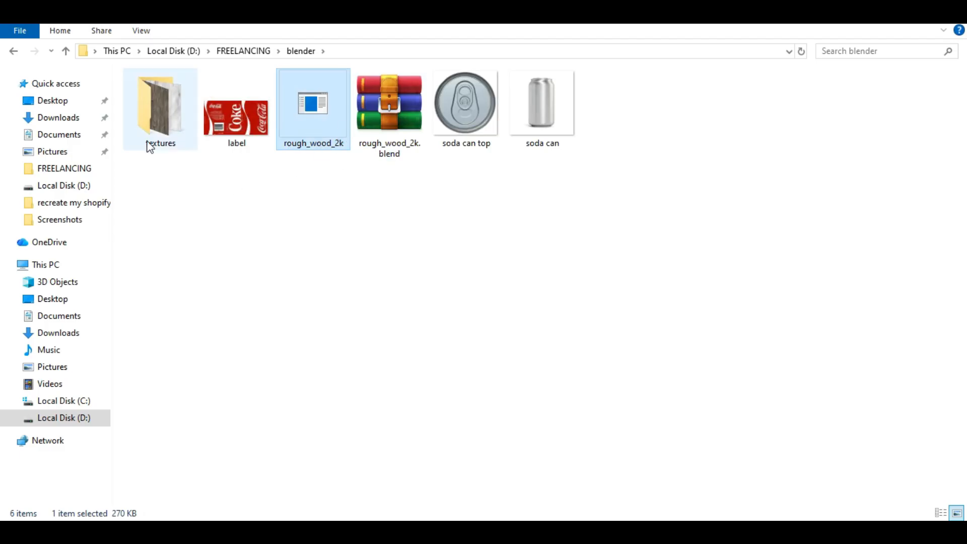
# - Open the extracted textures folder and examine the Rough Wood image maps it contains
pyautogui.doubleClick(153, 116)
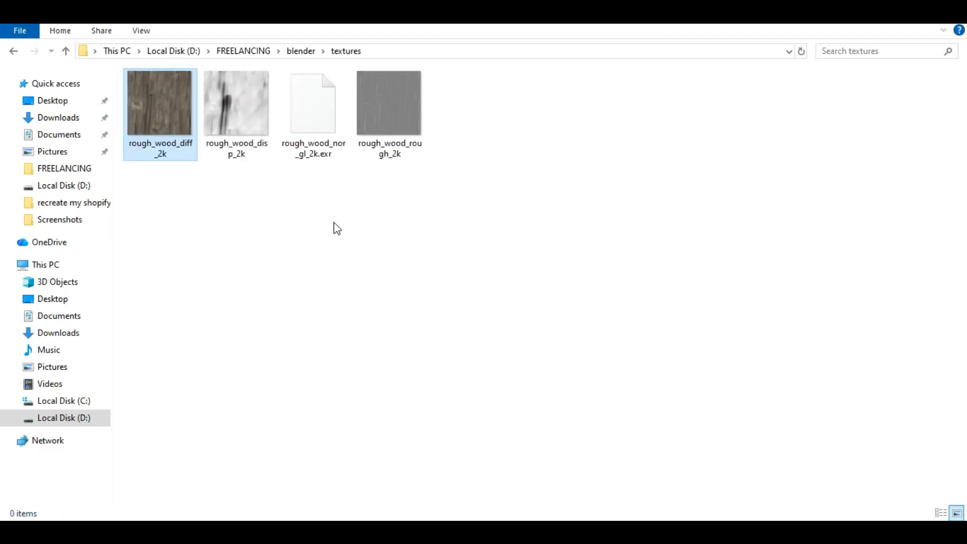
pyautogui.click(407, 248)
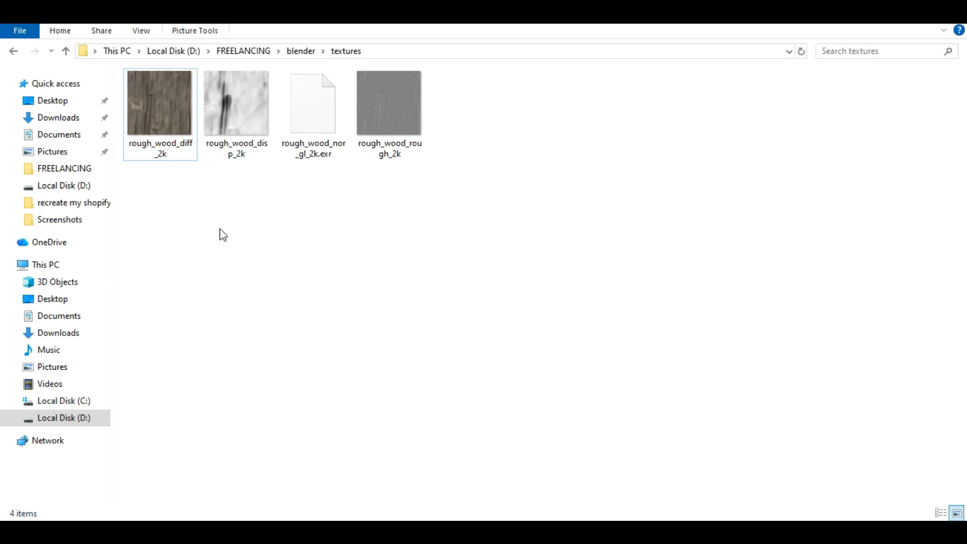
pyautogui.moveTo(196, 213); pyautogui.dragTo(128, 113)
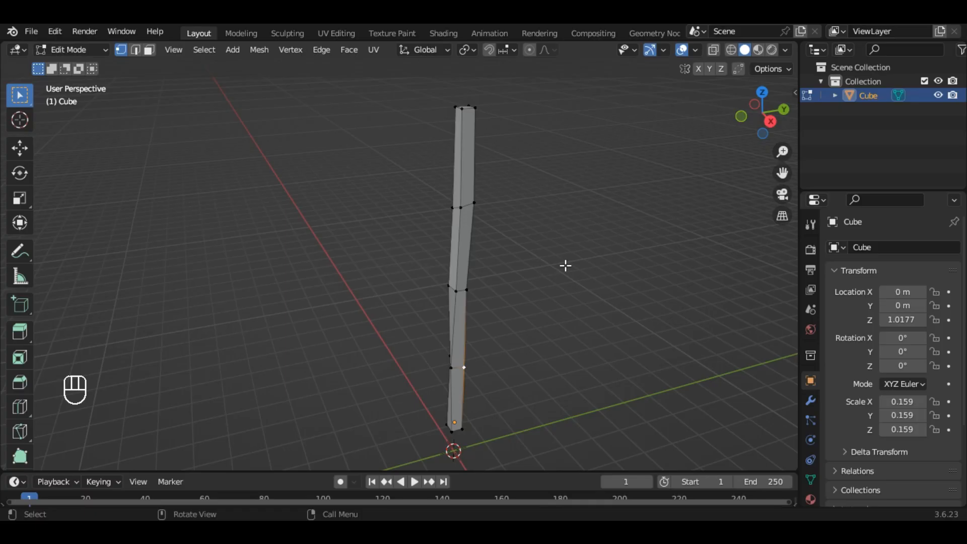
# - Switch to Blender's Shading workspace and add an Image Texture node beside the Principled BSDF in the post's material
pyautogui.keyDown('alt'); pyautogui.moveTo(565, 265); pyautogui.dragTo(557, 266, button='middle'); pyautogui.keyUp('alt')
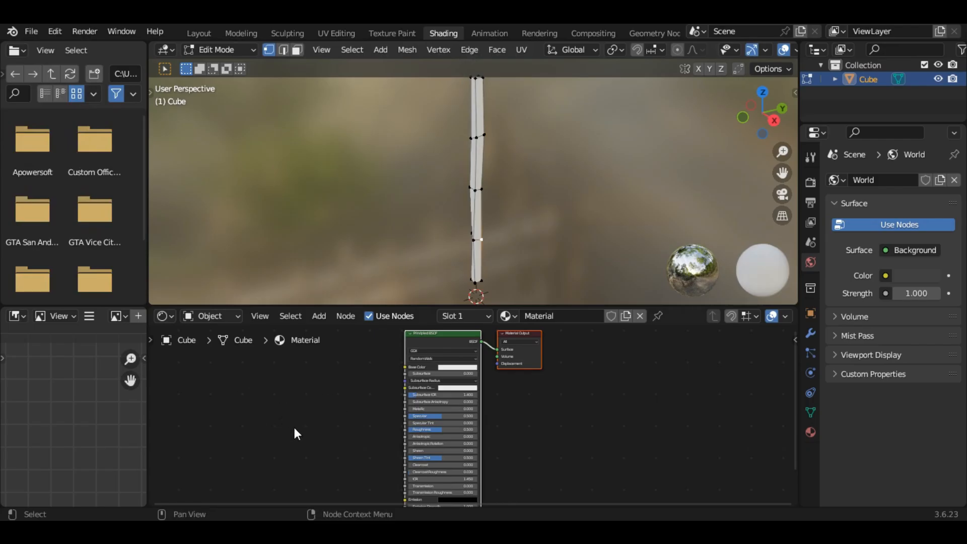
pyautogui.hotkey('shift', 'a')
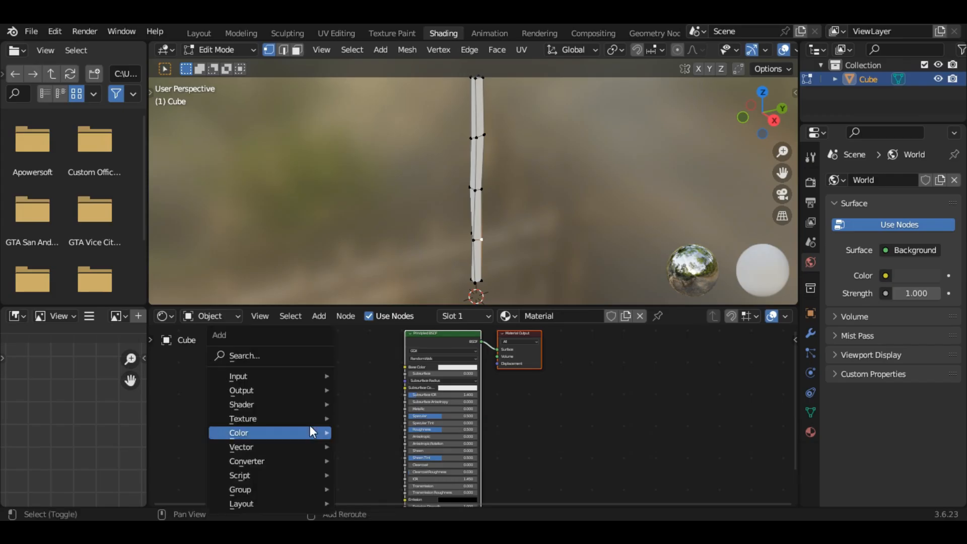
pyautogui.moveTo(275, 374)
pyautogui.click(257, 353)
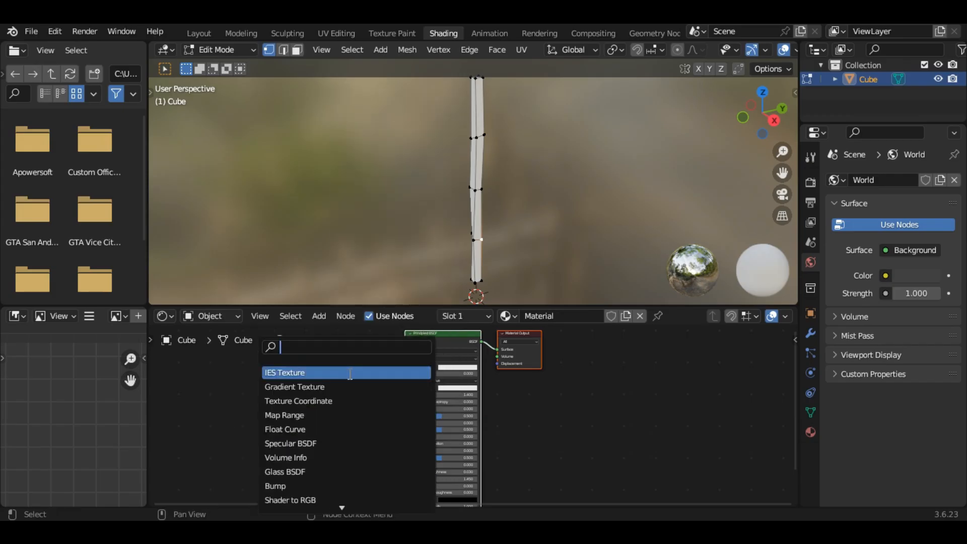
pyautogui.write('ima')
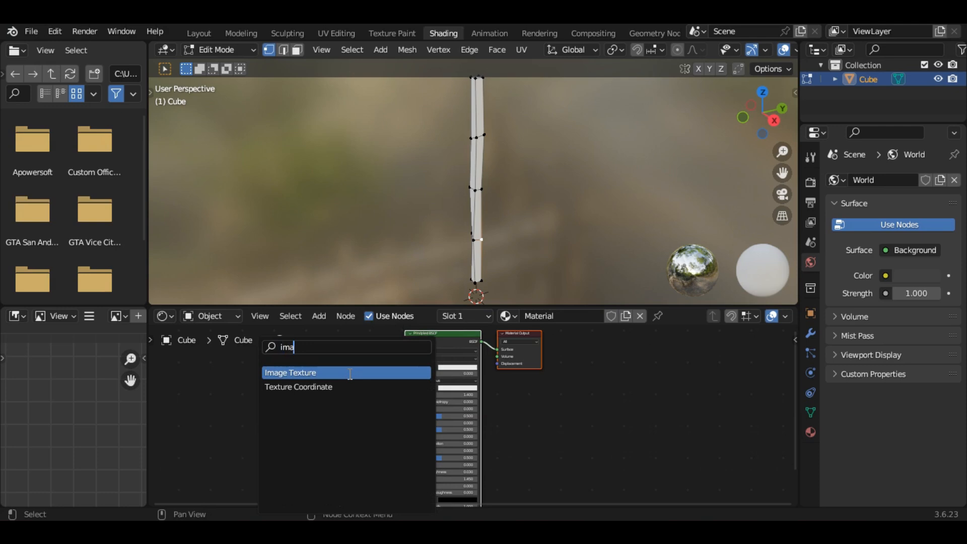
pyautogui.click(321, 374)
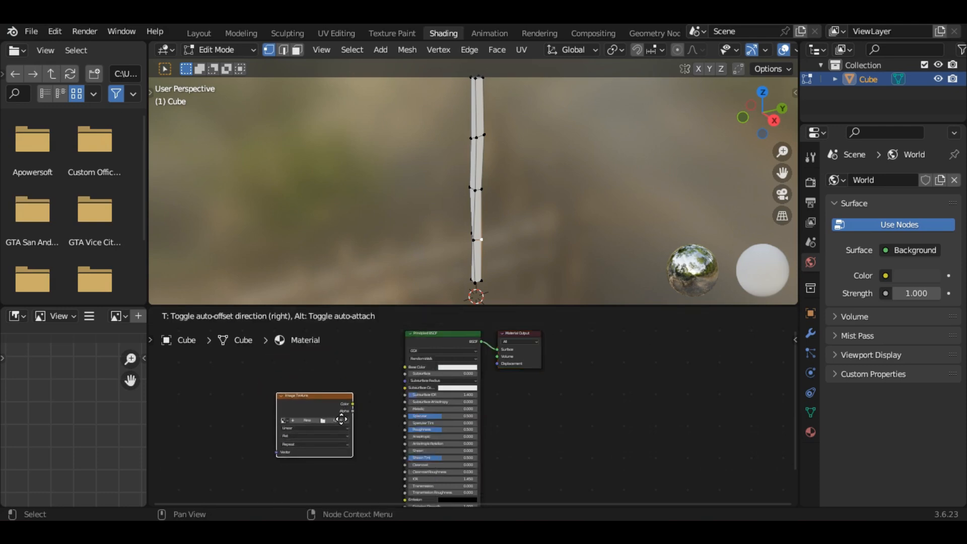
pyautogui.click(344, 417)
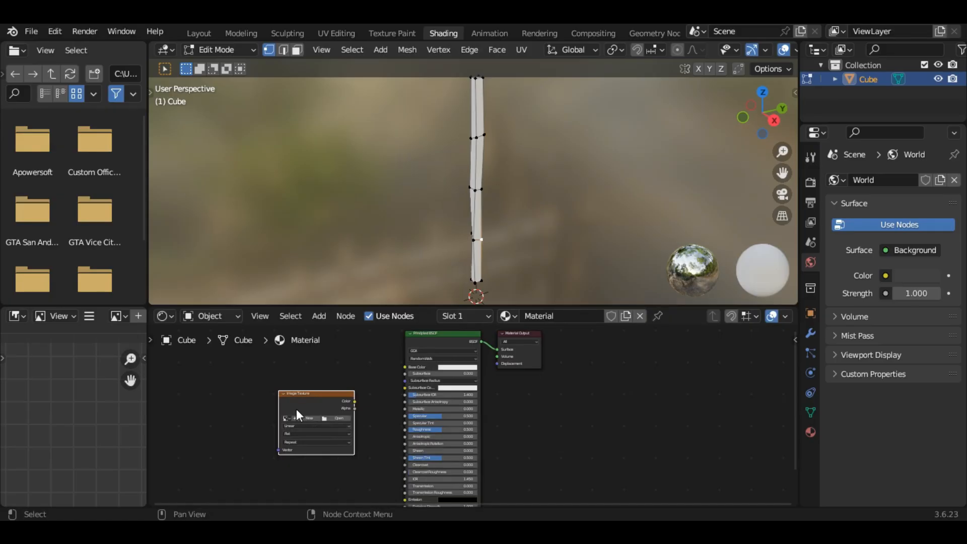
# - Load rough_wood_diff_2k.jpg from the textures folder into the Image Texture node
pyautogui.scroll(3, 302, 413)
pyautogui.click(376, 421)
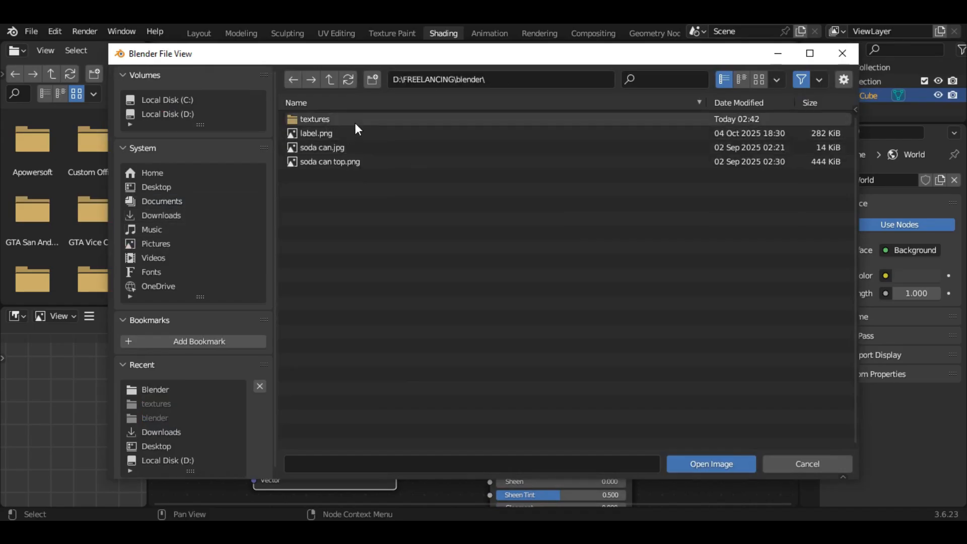
pyautogui.click(339, 119)
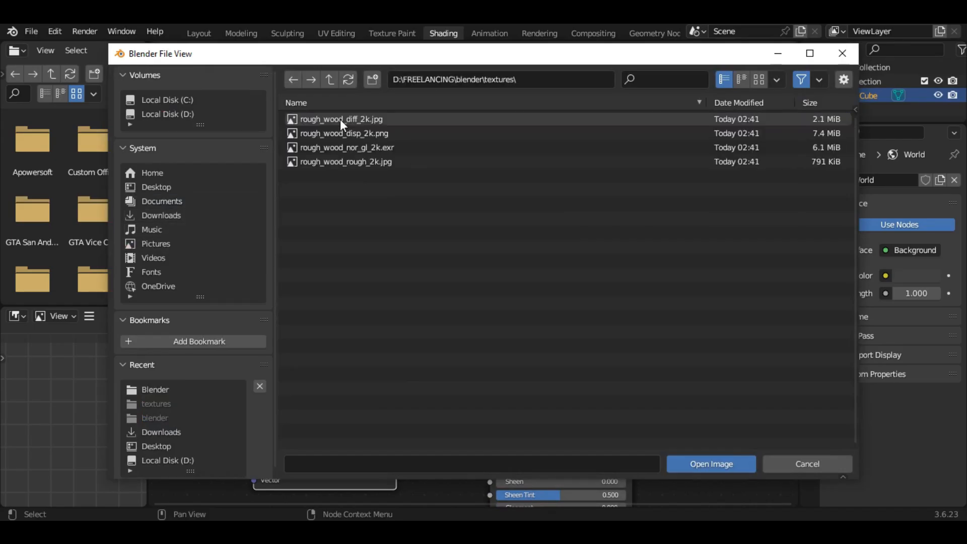
pyautogui.click(381, 120)
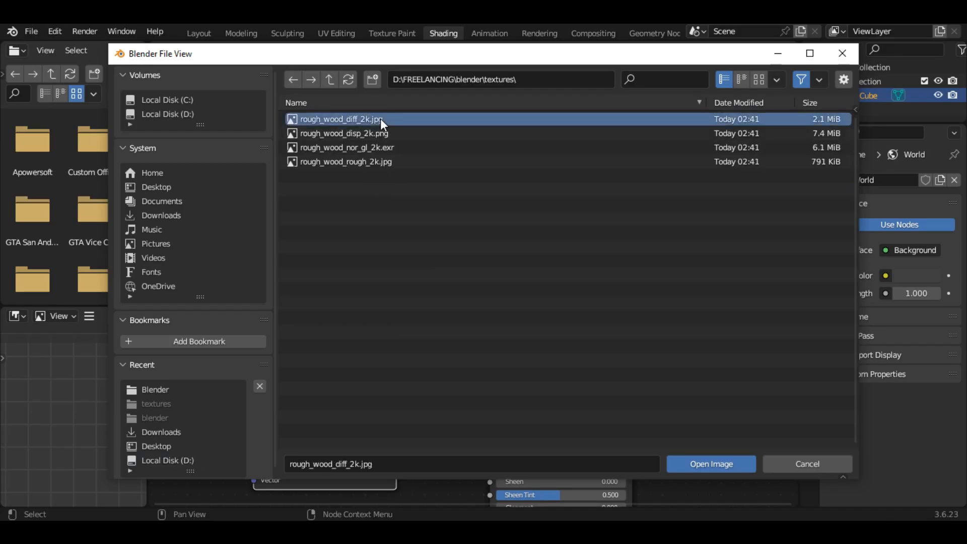
pyautogui.click(694, 459)
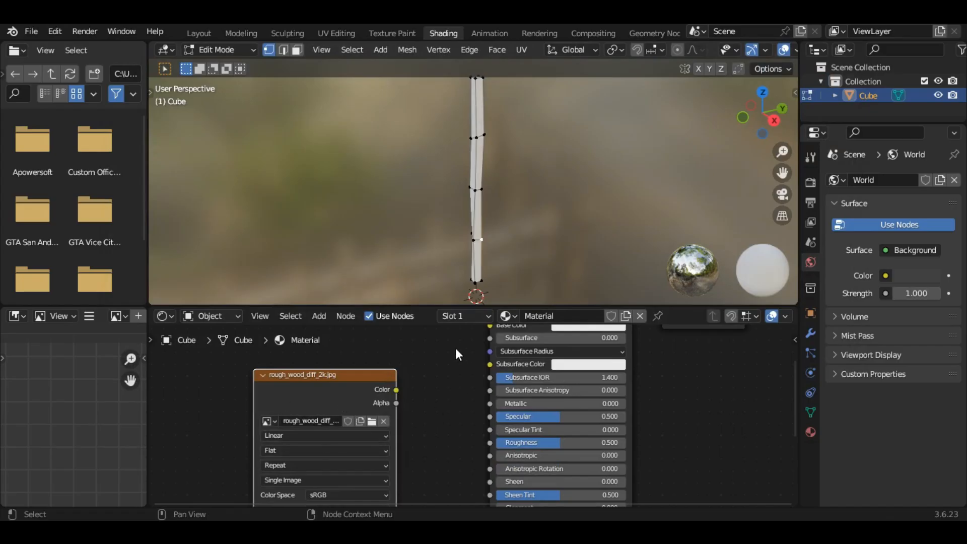
# - Connect the rough_wood_diff_2k.jpg texture's Color output to the Principled BSDF's Base Color and inspect the wood on the post
pyautogui.moveTo(455, 349); pyautogui.dragTo(450, 359, button='middle')
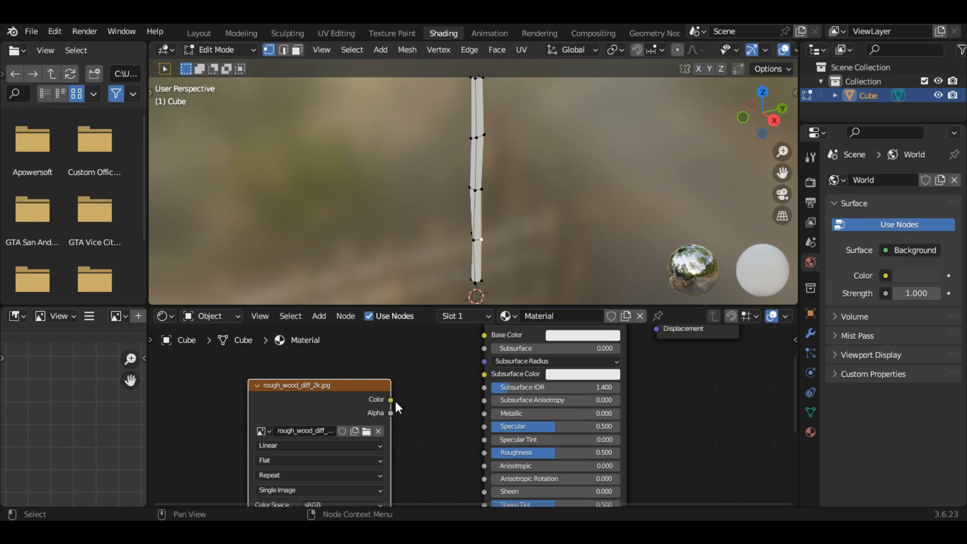
pyautogui.moveTo(390, 399); pyautogui.dragTo(412, 397)
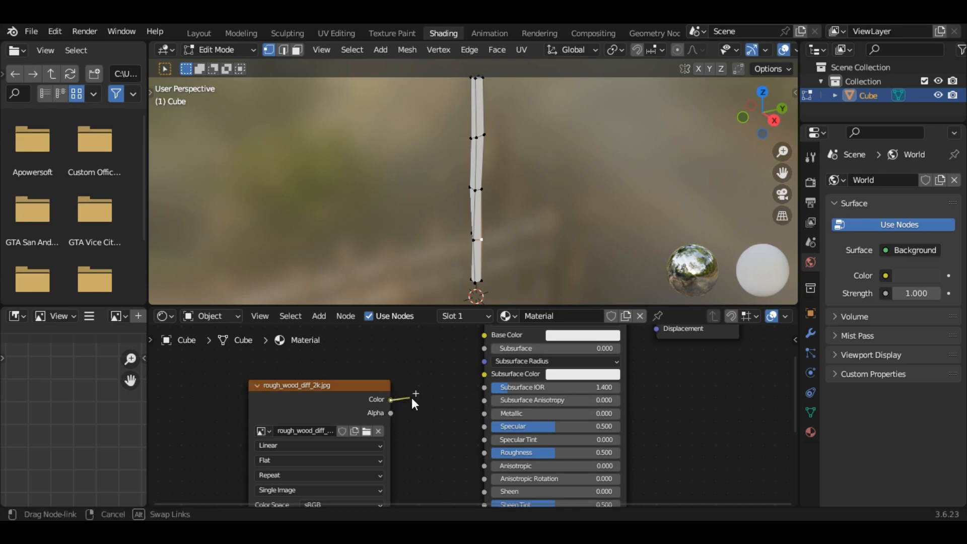
pyautogui.moveTo(445, 368); pyautogui.dragTo(479, 412)
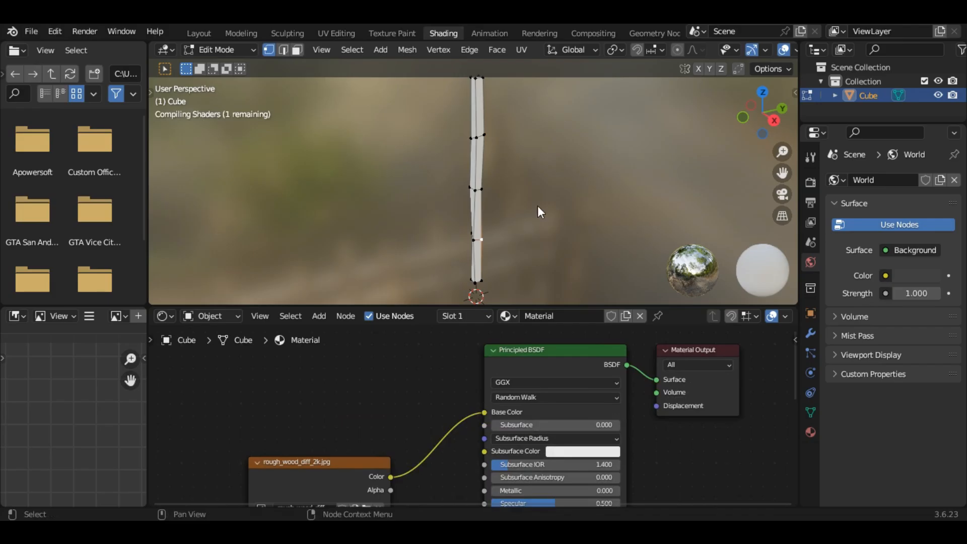
pyautogui.scroll(4, 516, 137)
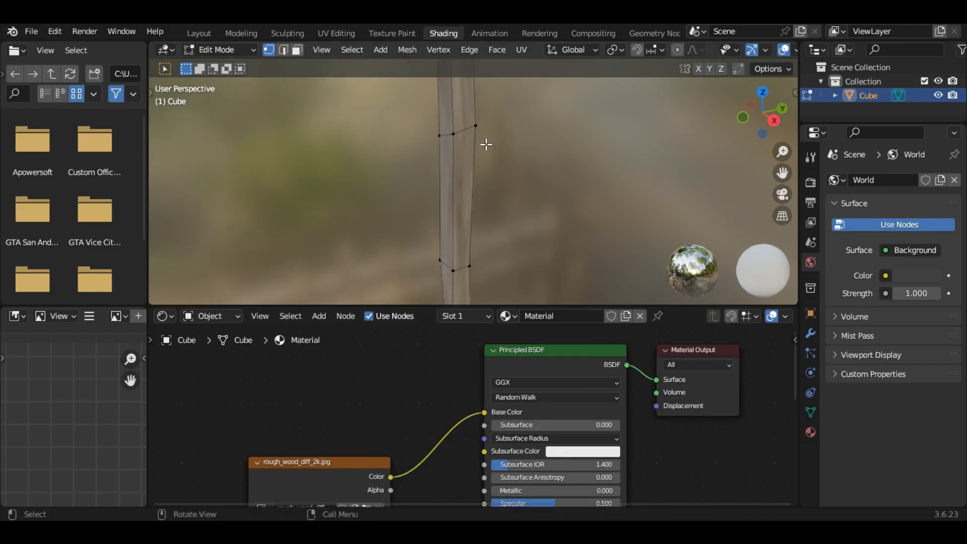
pyautogui.moveTo(476, 193); pyautogui.dragTo(526, 190, button='middle')
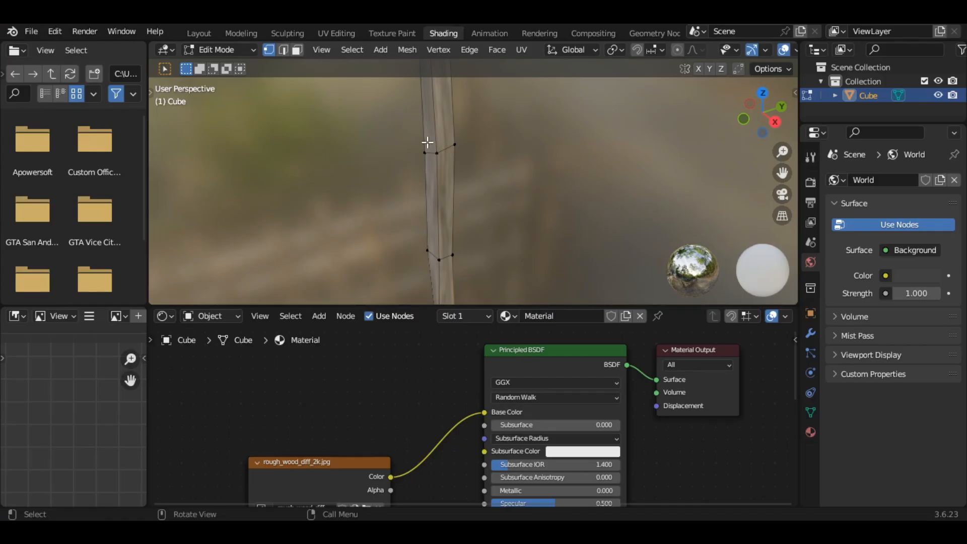
pyautogui.keyDown('shift'); pyautogui.moveTo(427, 143); pyautogui.dragTo(450, 172, button='middle'); pyautogui.keyUp('shift')
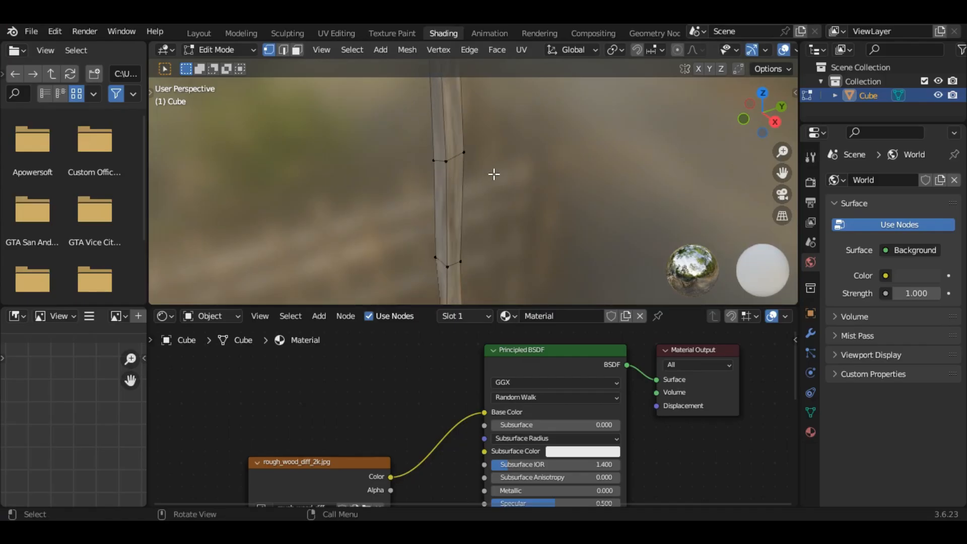
# - Switch to the UV Editing workspace and select the whole post mesh to show its UV layout over the wood image
pyautogui.click(338, 34)
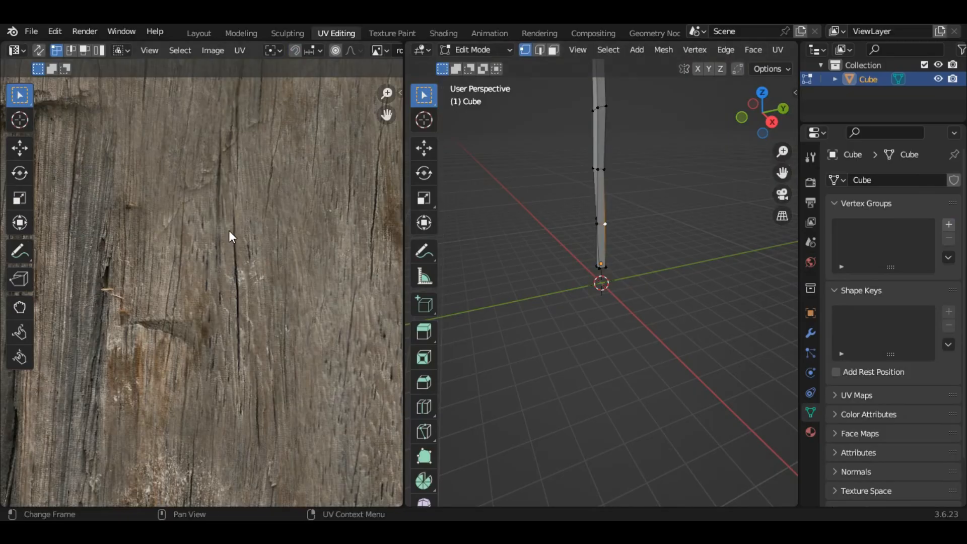
pyautogui.scroll(-8, 216, 237)
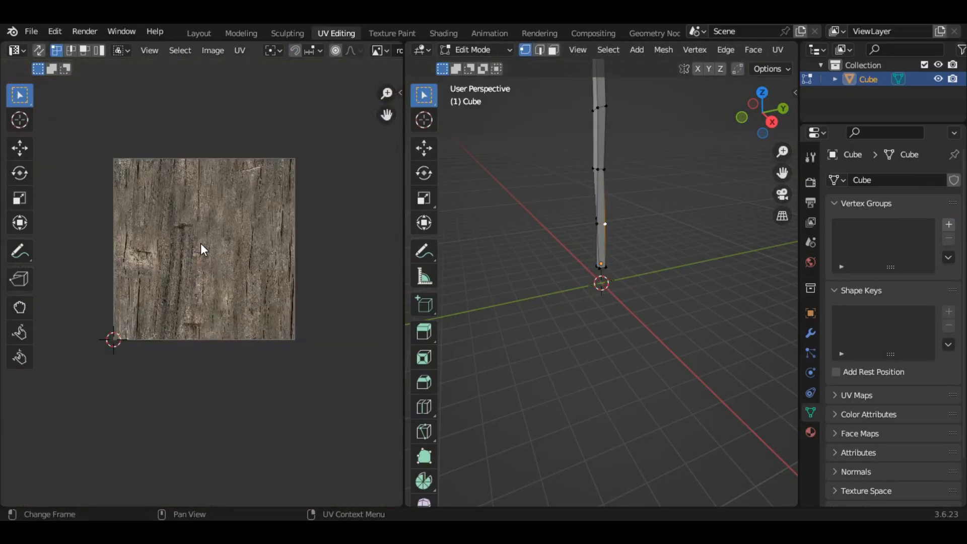
pyautogui.scroll(6, 198, 241)
pyautogui.scroll(-3, 197, 235)
pyautogui.scroll(3, 190, 214)
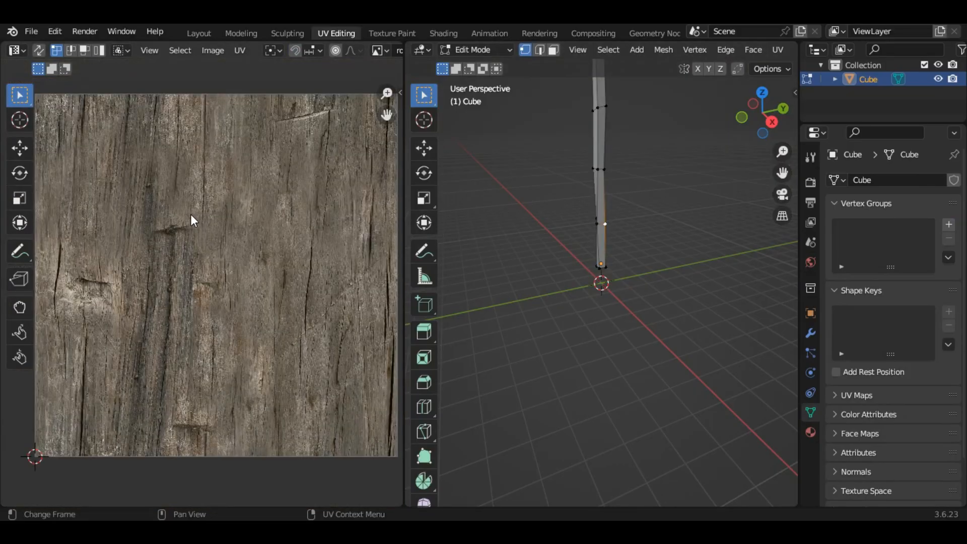
pyautogui.scroll(-2, 190, 216)
pyautogui.press('Home')
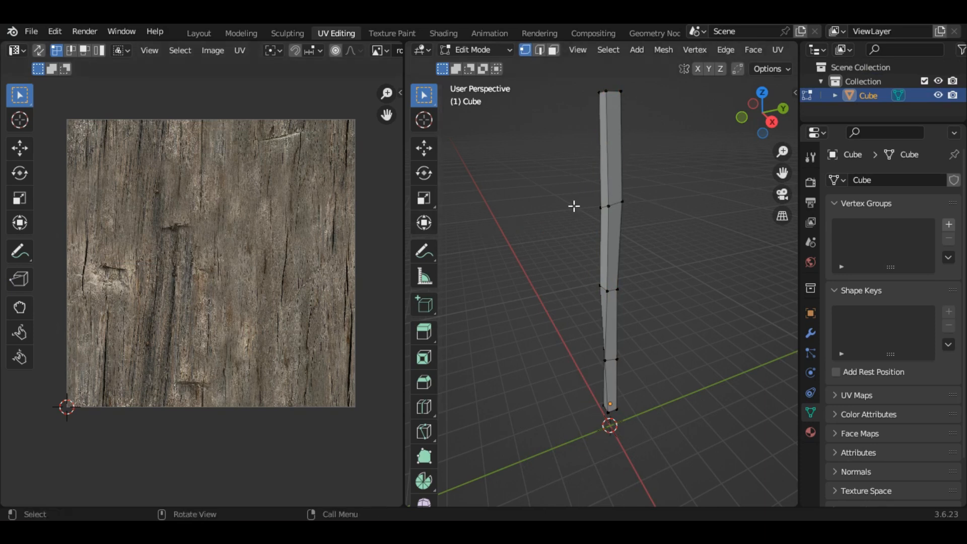
pyautogui.press('a')
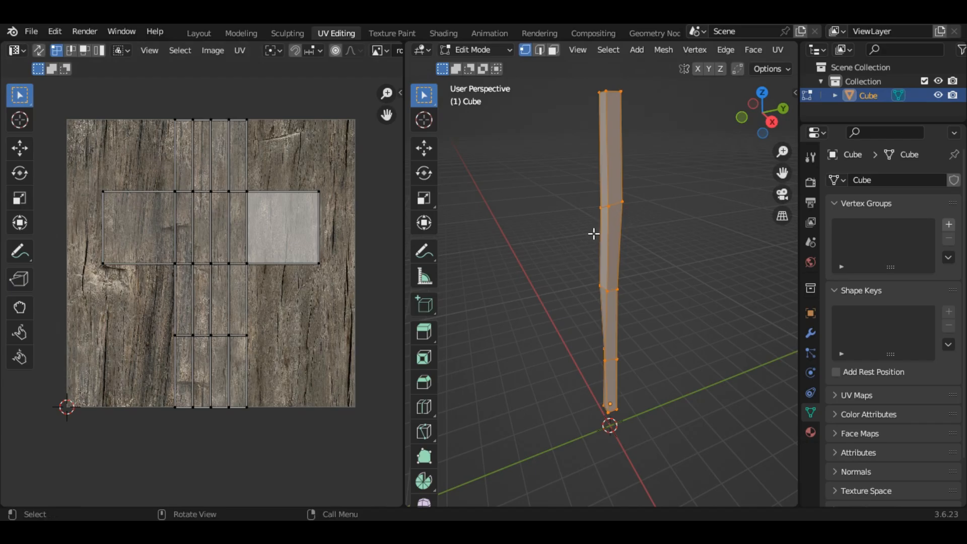
# - Set the 3D view's shading to Material Preview and examine how the wood texture stretches along the post
pyautogui.press('z')
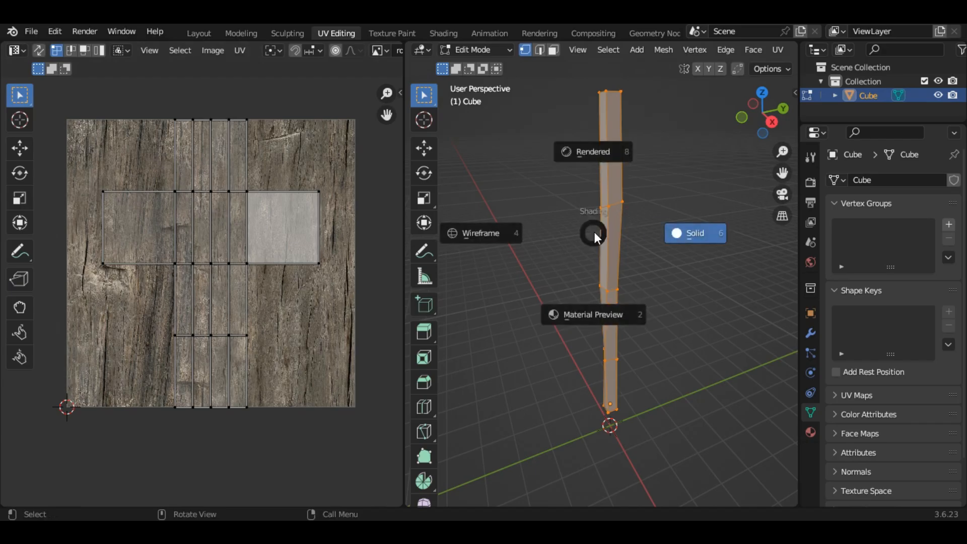
pyautogui.click(611, 313)
pyautogui.scroll(7, 631, 227)
pyautogui.scroll(-8, 603, 222)
pyautogui.scroll(2, 559, 157)
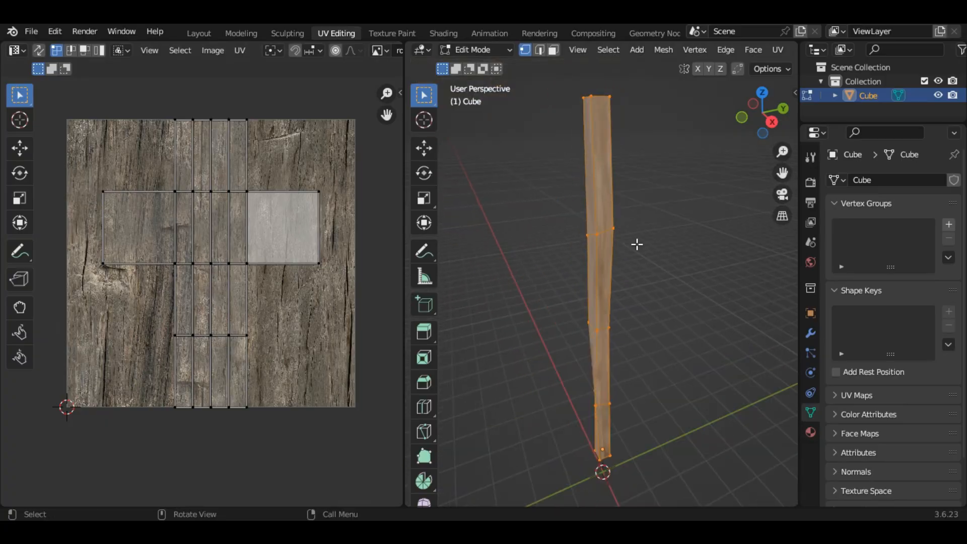
pyautogui.scroll(1, 588, 268)
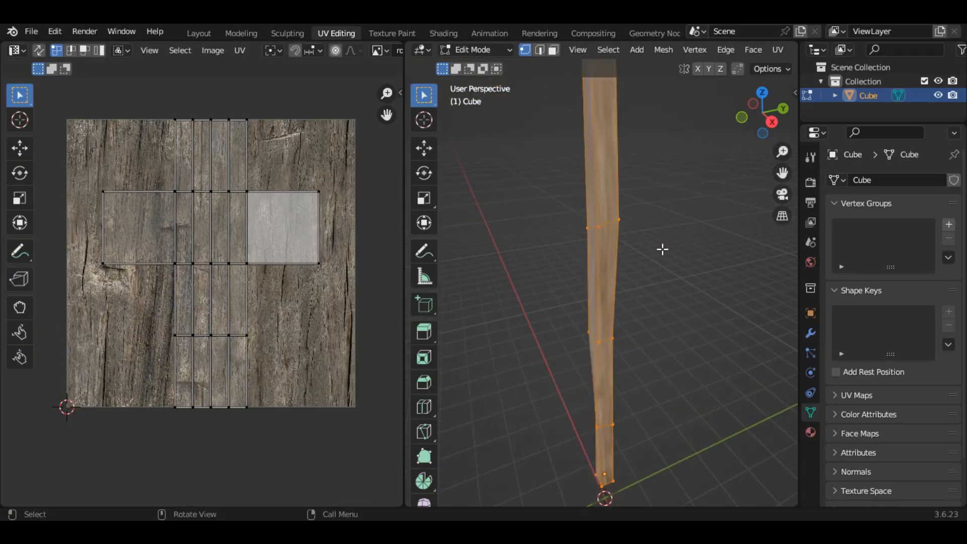
# - Unwrap the entire post with Smart UV Project, using a 66° angle limit, Scaled margin method and 0.000 island margin
pyautogui.press('a')
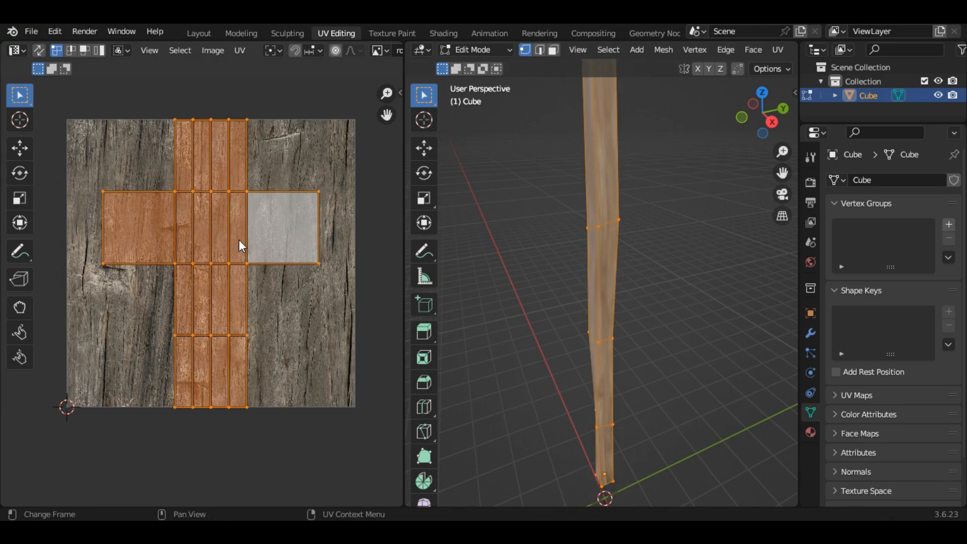
pyautogui.press('u')
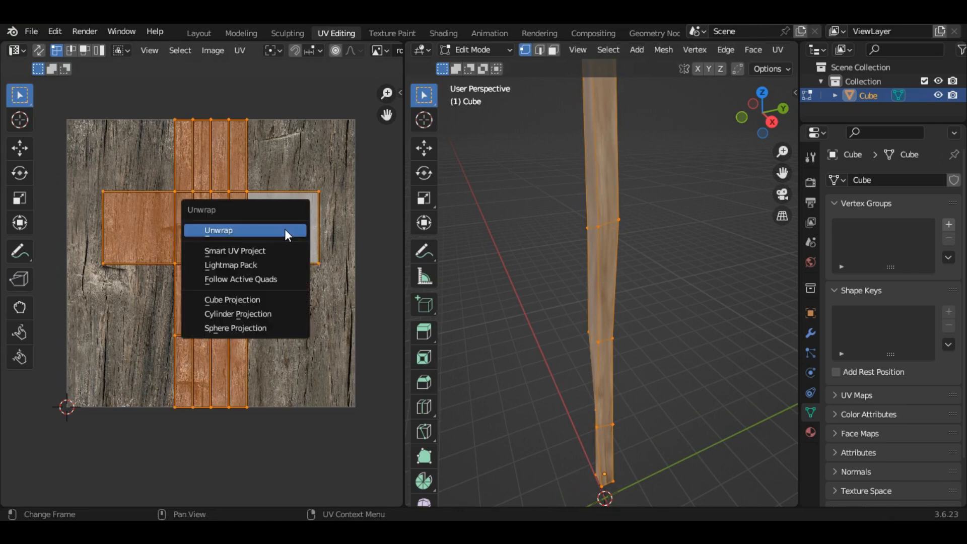
pyautogui.click(267, 250)
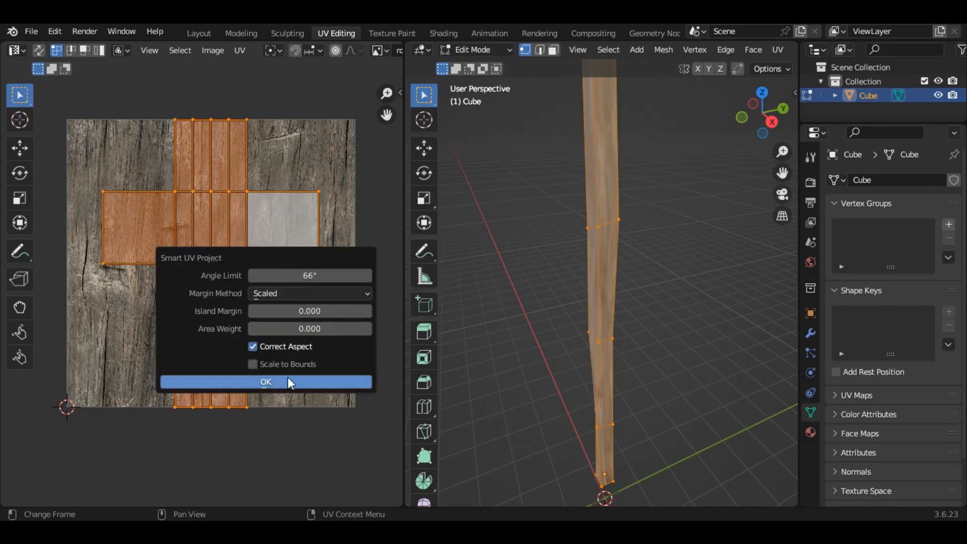
pyautogui.click(268, 383)
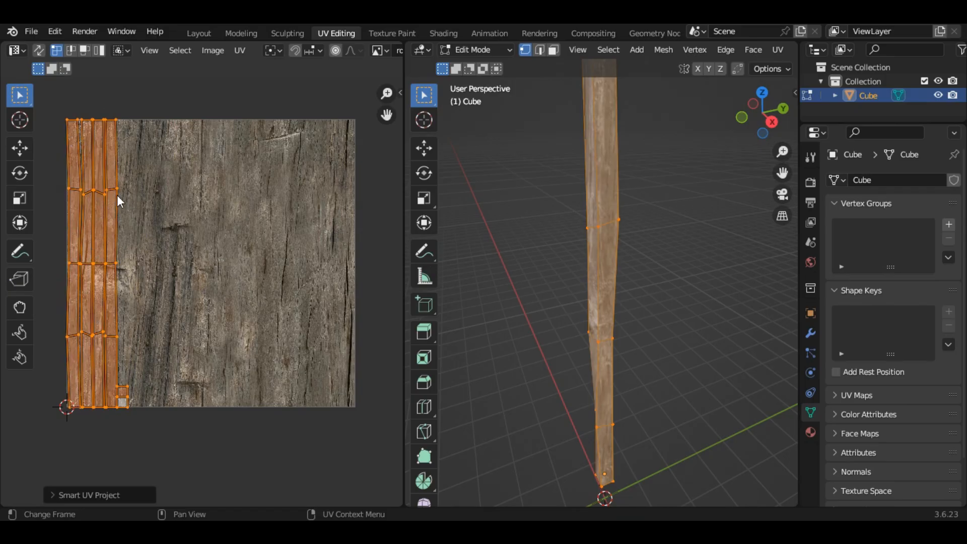
pyautogui.moveTo(615, 215)
pyautogui.mouseDown(button='middle')
pyautogui.moveTo(556, 210)
pyautogui.moveTo(660, 209)
pyautogui.moveTo(727, 222)
pyautogui.moveTo(650, 234)
pyautogui.moveTo(545, 216)
pyautogui.moveTo(667, 222)
pyautogui.moveTo(619, 232)
pyautogui.mouseUp(button='middle')
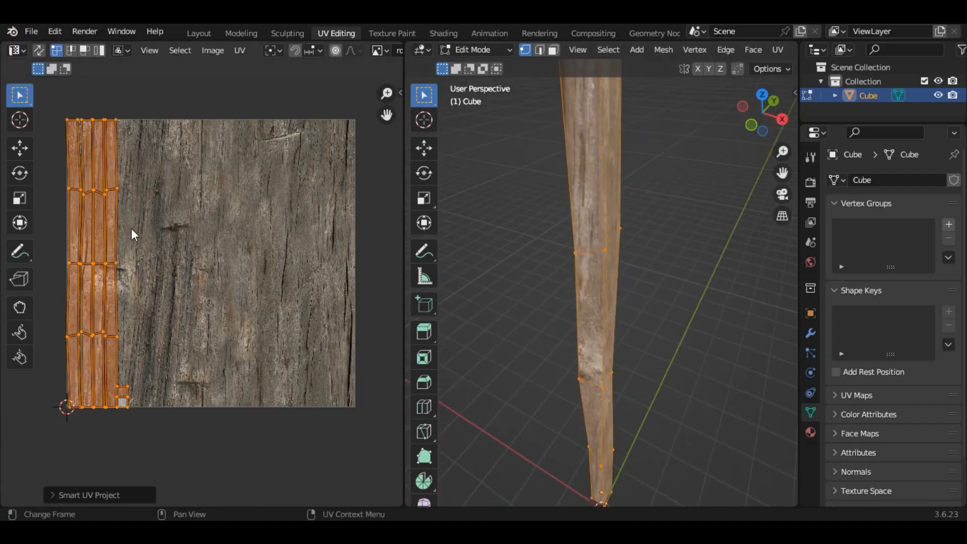
# - Scale all UV islands to about three times their size and shift them sideways onto the wood image
pyautogui.press('s')
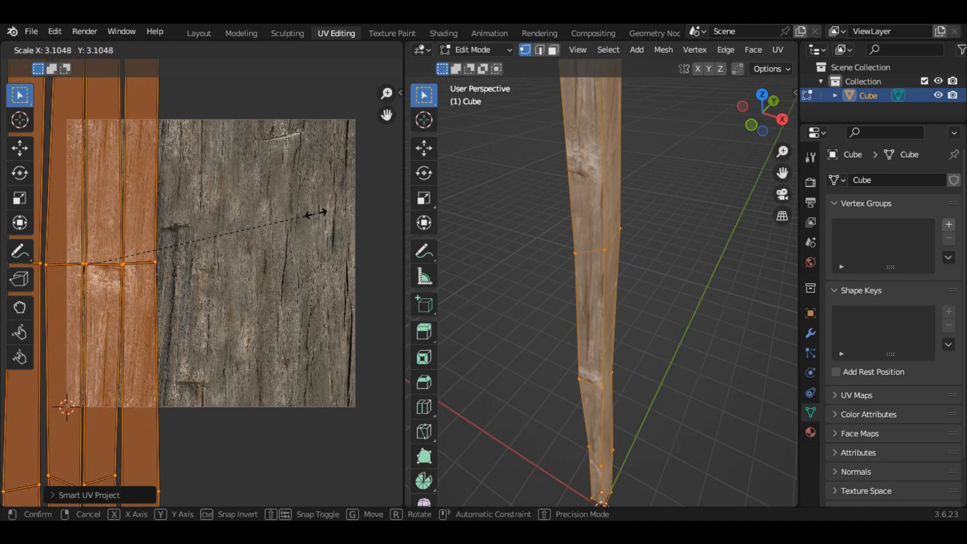
pyautogui.click(173, 225)
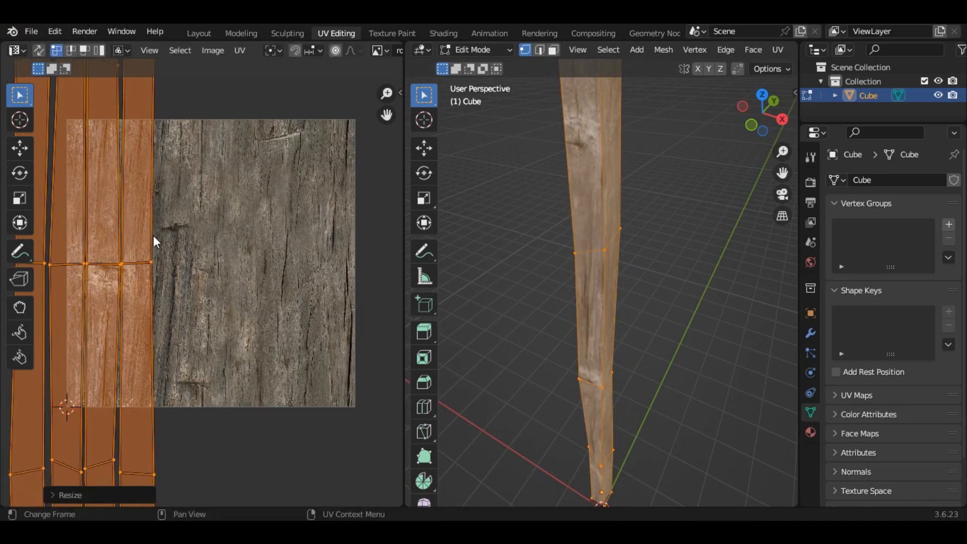
pyautogui.press('g')
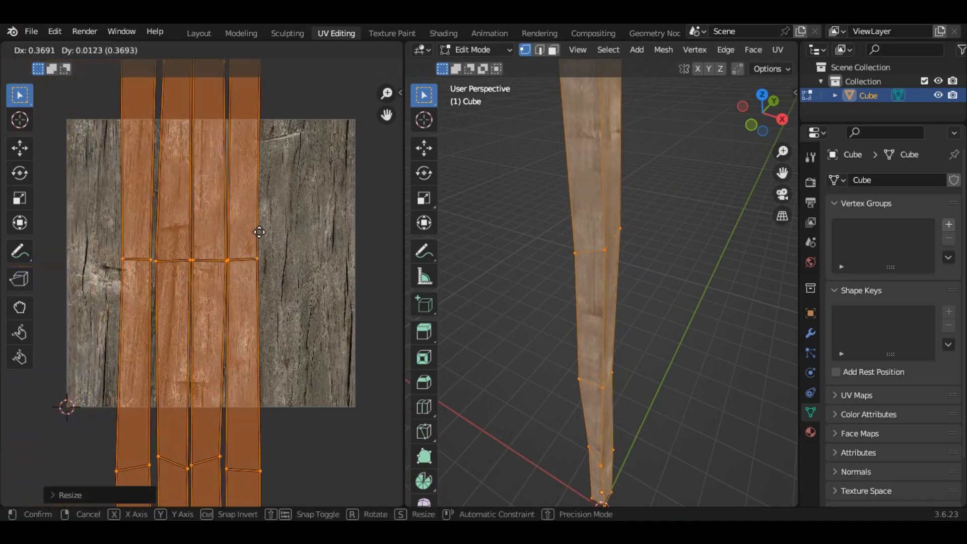
pyautogui.click(225, 230)
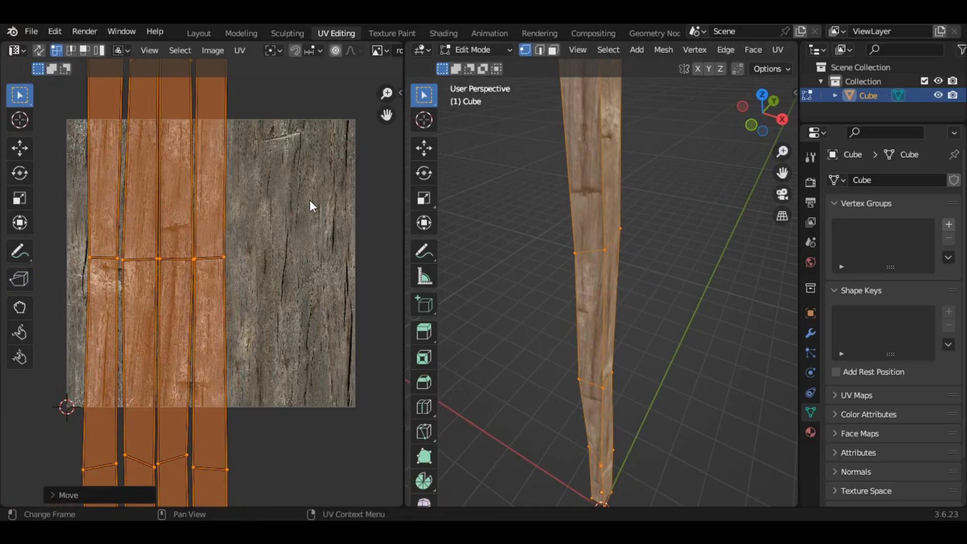
# - Enlarge the UV islands again to about twice their size and centre them across the width of the wood image
pyautogui.press('s')
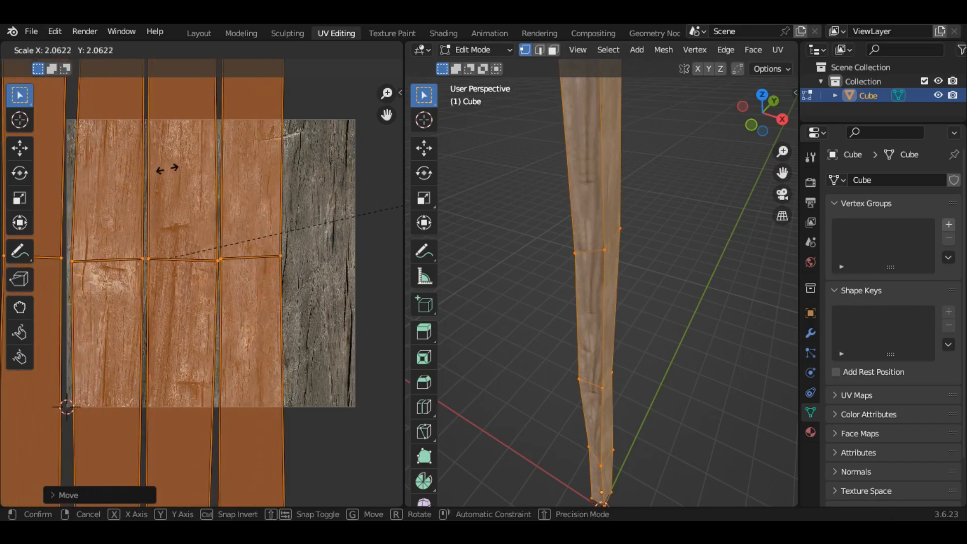
pyautogui.click(193, 176)
pyautogui.press('g')
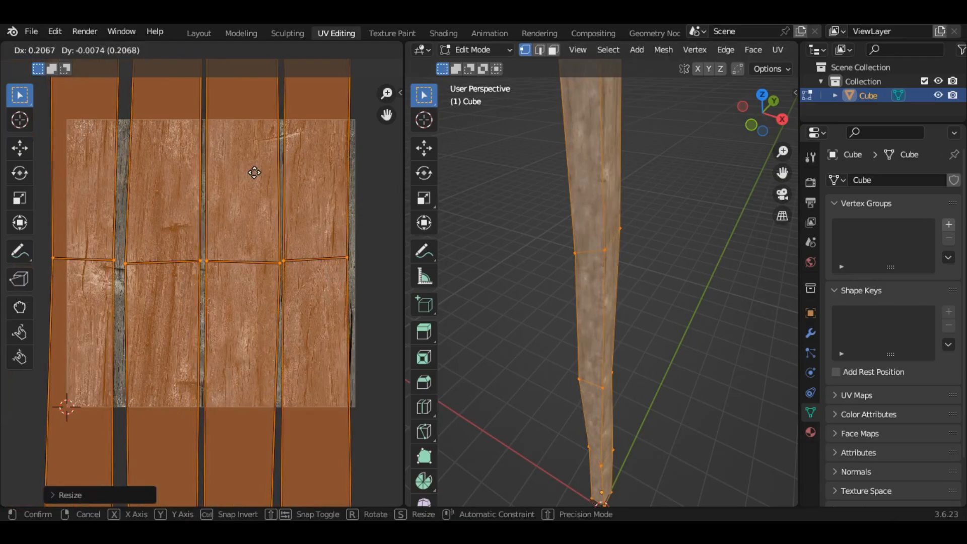
pyautogui.click(262, 174)
# - Scale the UV islands down by a factor of about 0.83, check the post from other angles and deselect the mesh
pyautogui.press('s')
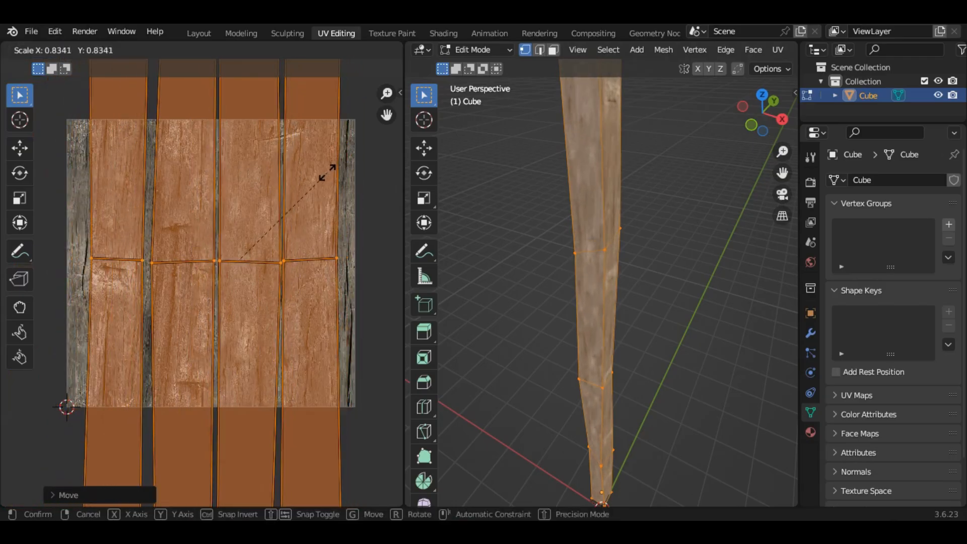
pyautogui.click(328, 177)
pyautogui.moveTo(667, 220); pyautogui.dragTo(602, 168, button='middle')
pyautogui.moveTo(650, 199); pyautogui.dragTo(606, 244, button='middle')
pyautogui.hotkey('alt', 'a')
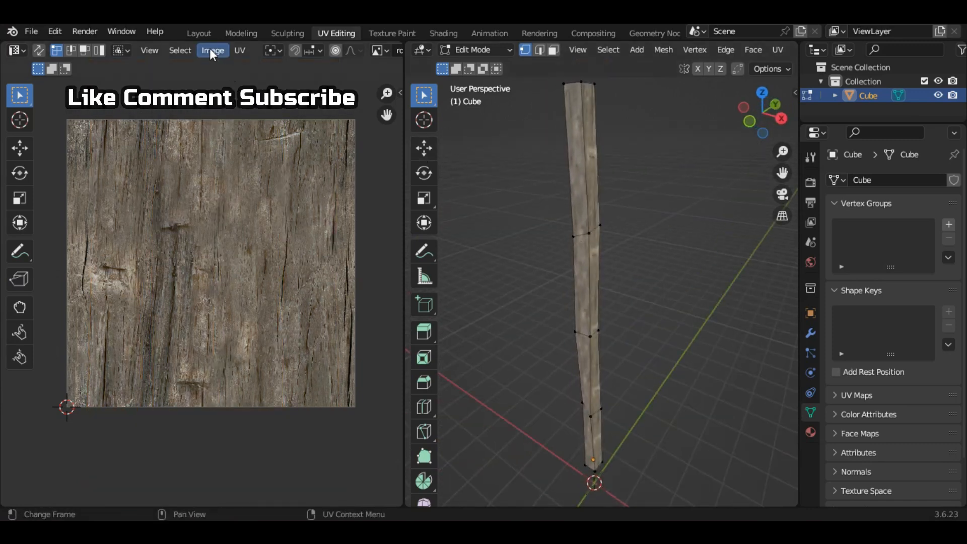
# - Return to the Layout workspace, deselect the post and inspect it in Material Preview shading
pyautogui.click(200, 34)
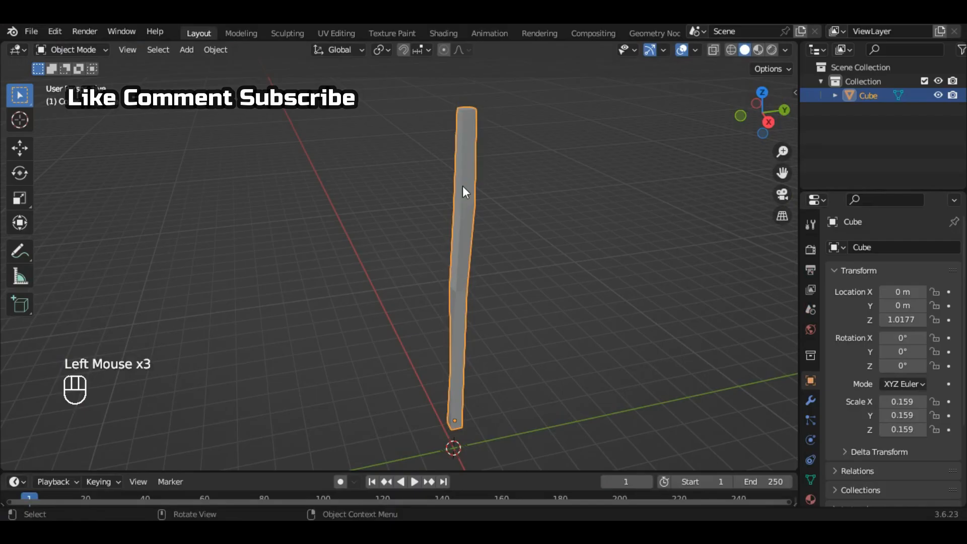
pyautogui.click(540, 212)
pyautogui.click(521, 235)
pyautogui.moveTo(520, 240)
pyautogui.keyDown('alt'); pyautogui.mouseDown(button='middle')
pyautogui.moveTo(488, 225)
pyautogui.moveTo(579, 232)
pyautogui.moveTo(515, 231)
pyautogui.moveTo(535, 214)
pyautogui.moveTo(527, 180)
pyautogui.moveTo(560, 132)
pyautogui.mouseUp(button='middle'); pyautogui.keyUp('alt')
pyautogui.scroll(3, 524, 182)
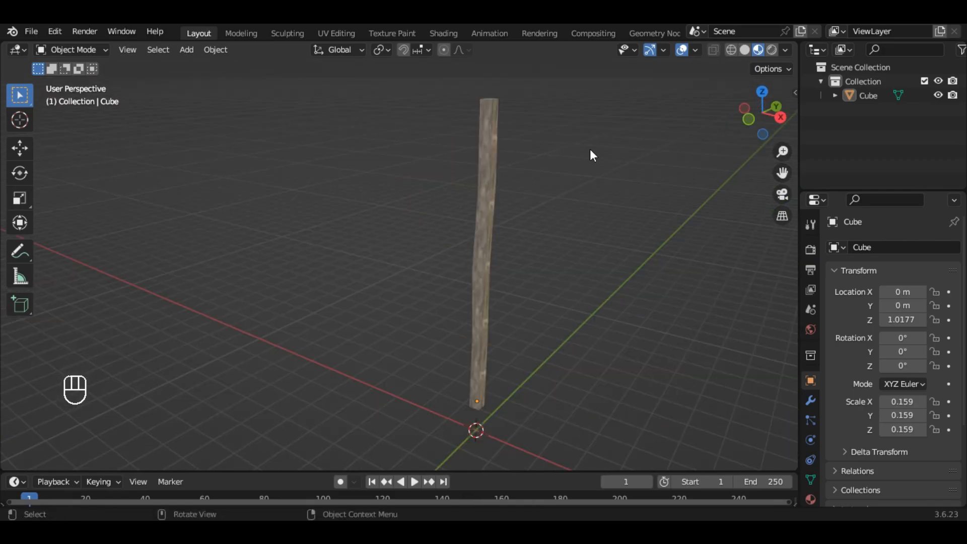
pyautogui.keyDown('alt'); pyautogui.moveTo(588, 150); pyautogui.dragTo(540, 151, button='middle'); pyautogui.keyUp('alt')
pyautogui.scroll(-2, 559, 121)
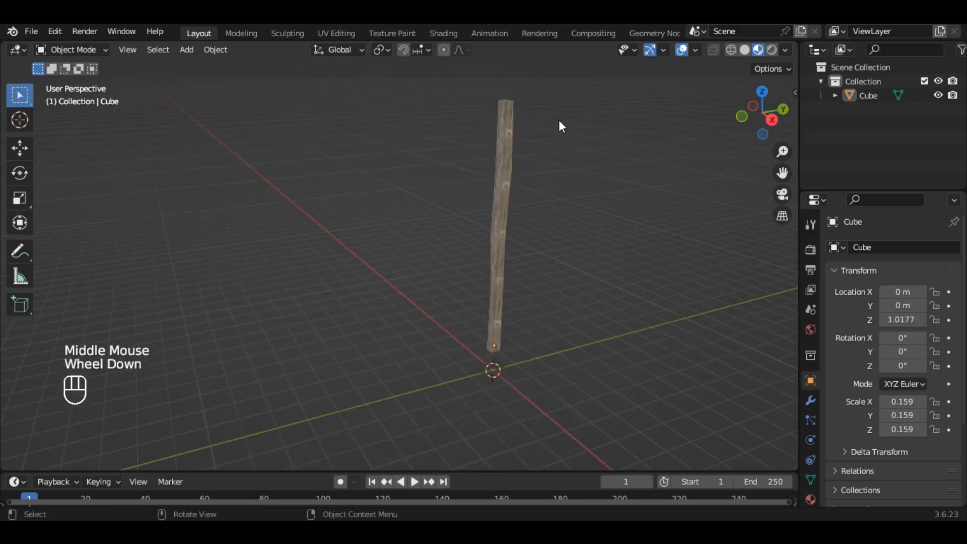
pyautogui.scroll(-1, 564, 121)
pyautogui.scroll(2, 575, 95)
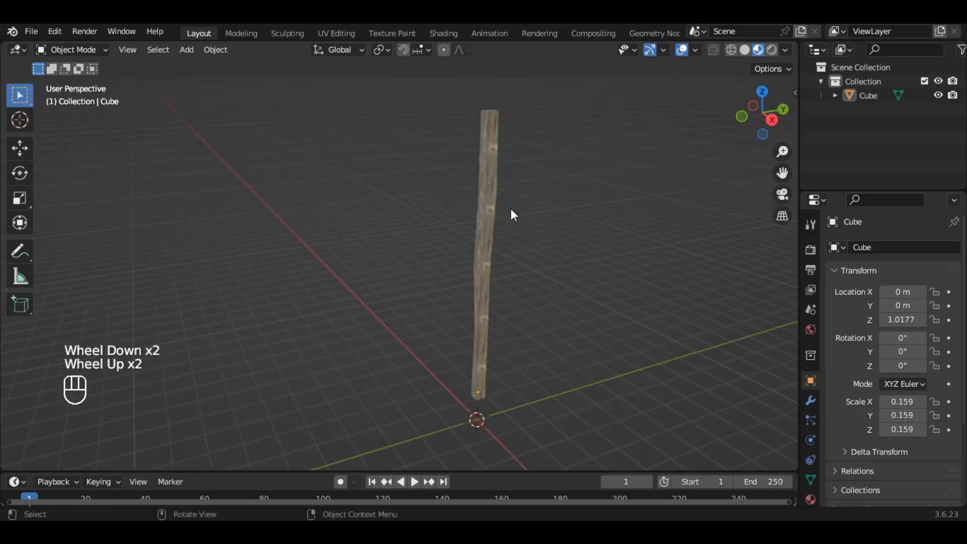
# - Duplicate the post and place the copy about 2.05 m away along the global Y axis
pyautogui.click(491, 213)
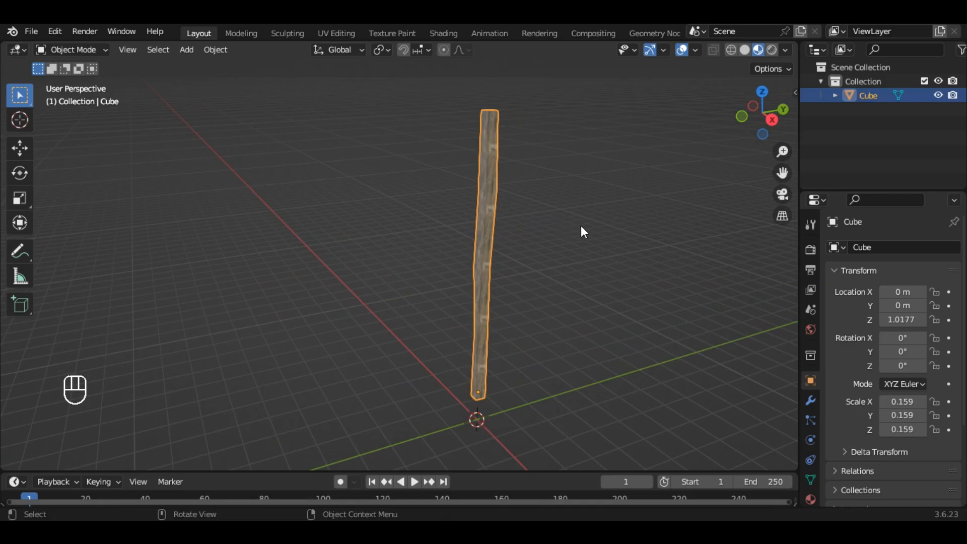
pyautogui.hotkey('shift', 'd')
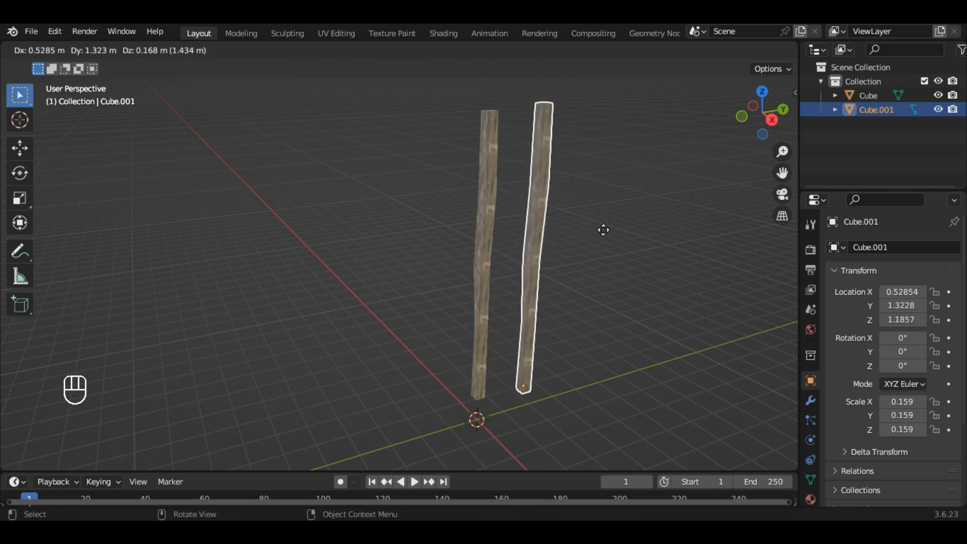
pyautogui.press('y')
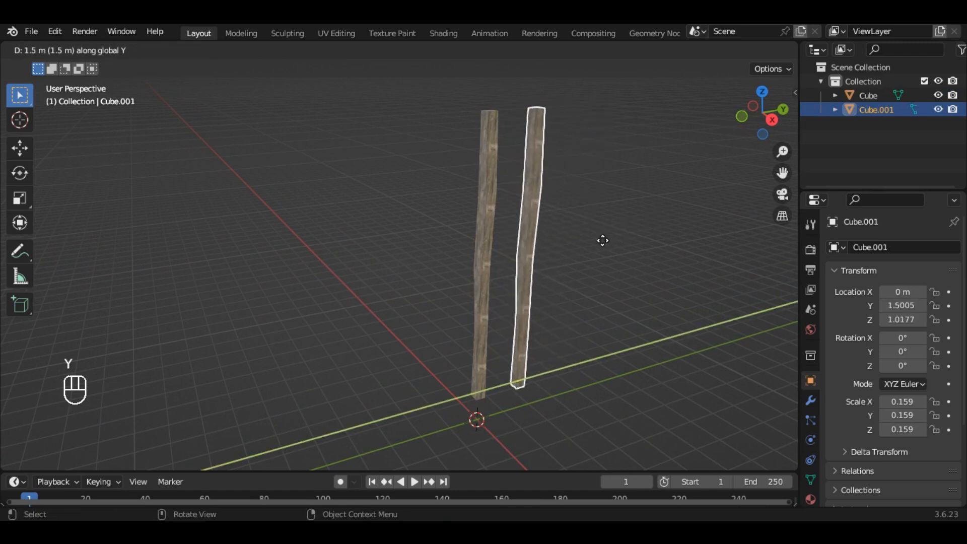
pyautogui.click(619, 241)
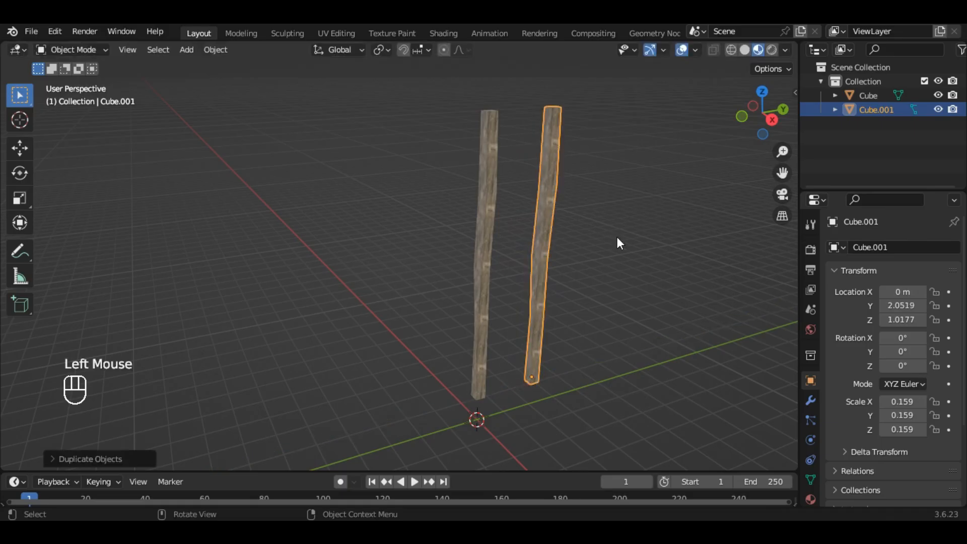
# - Rotate the duplicated post about -88.3° around the global X axis so it lies horizontally as a rail
pyautogui.moveTo(624, 243); pyautogui.dragTo(538, 246, button='middle')
pyautogui.press('r')
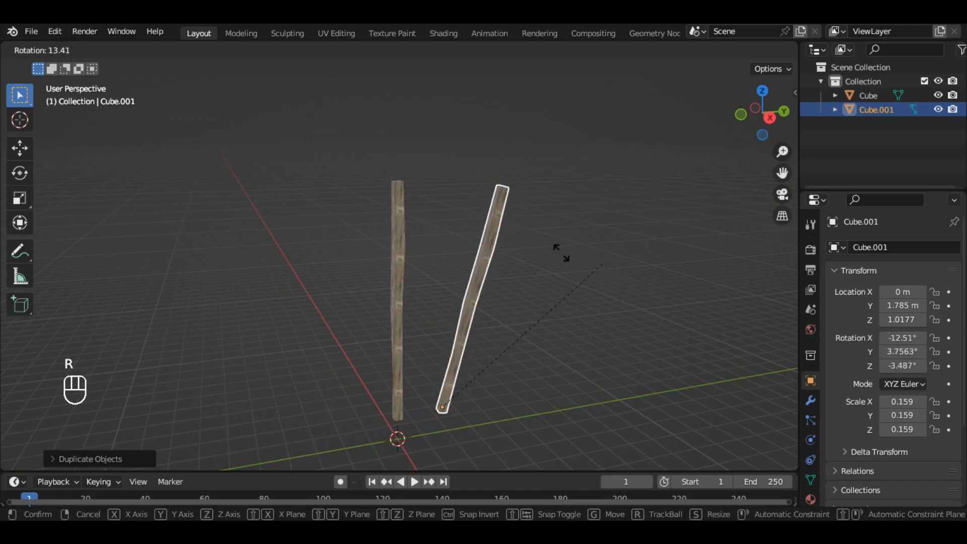
pyautogui.press('x')
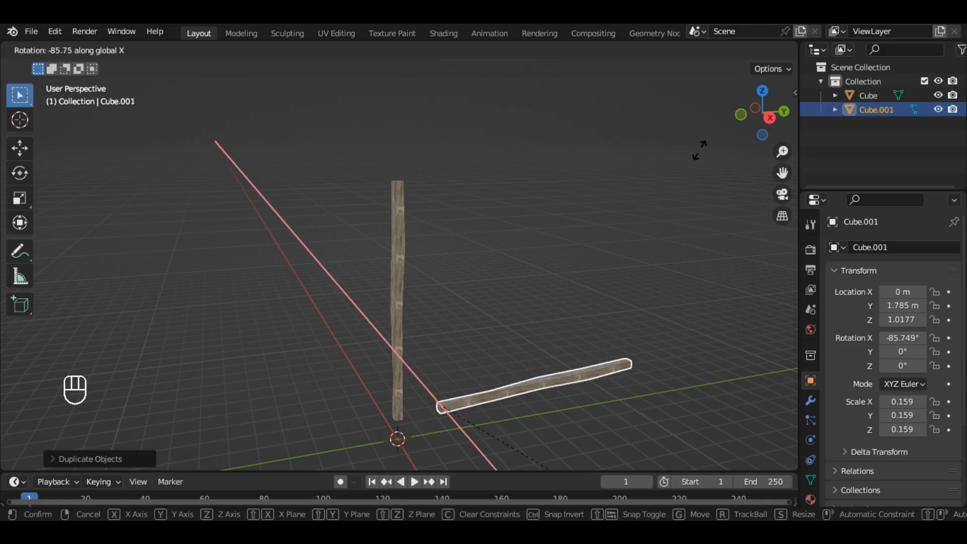
pyautogui.click(586, 206)
pyautogui.click(570, 230)
pyautogui.keyDown('alt'); pyautogui.moveTo(570, 231); pyautogui.dragTo(499, 272, button='middle'); pyautogui.keyUp('alt')
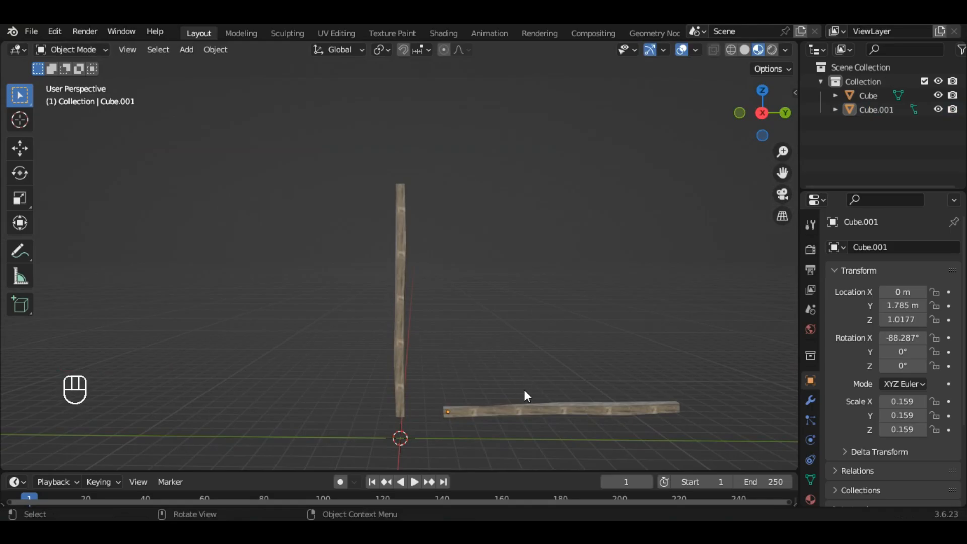
pyautogui.click(538, 420)
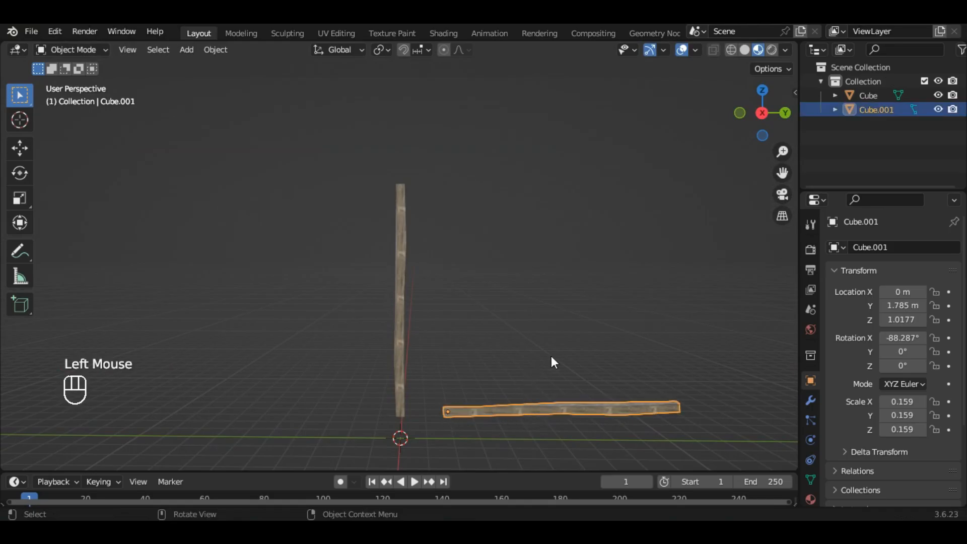
pyautogui.press('r')
pyautogui.press('x')
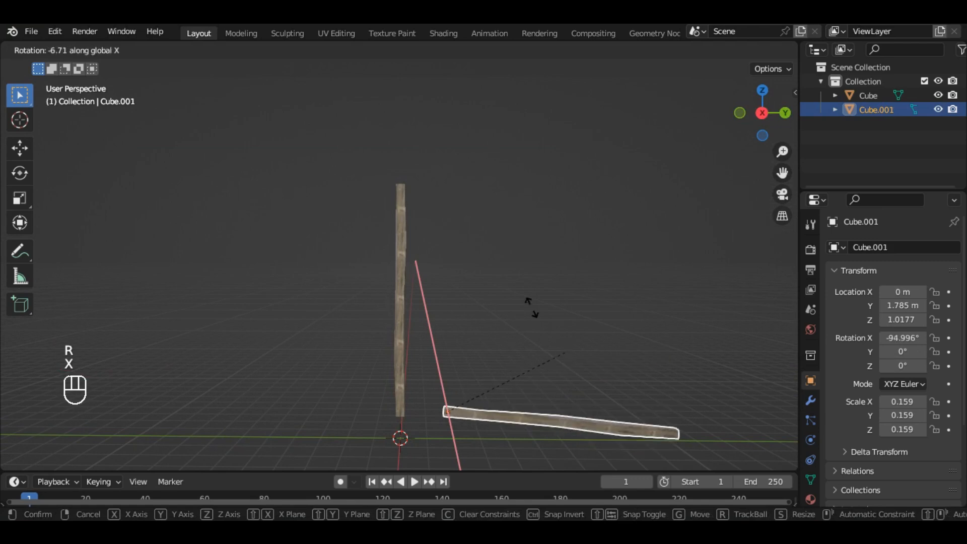
pyautogui.rightClick(529, 318)
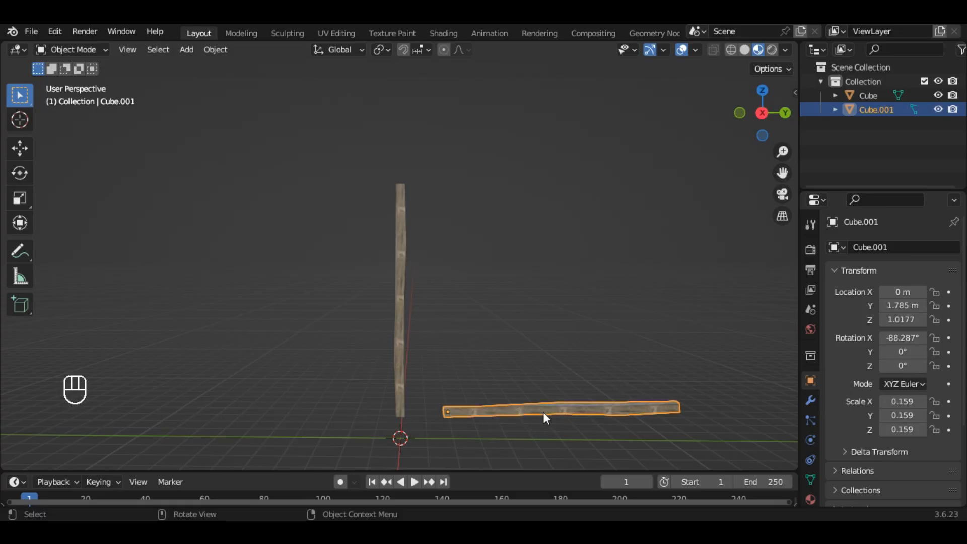
# - Move the horizontal rail's origin to the centre of its geometry and try out a rotation around it
pyautogui.click(209, 50)
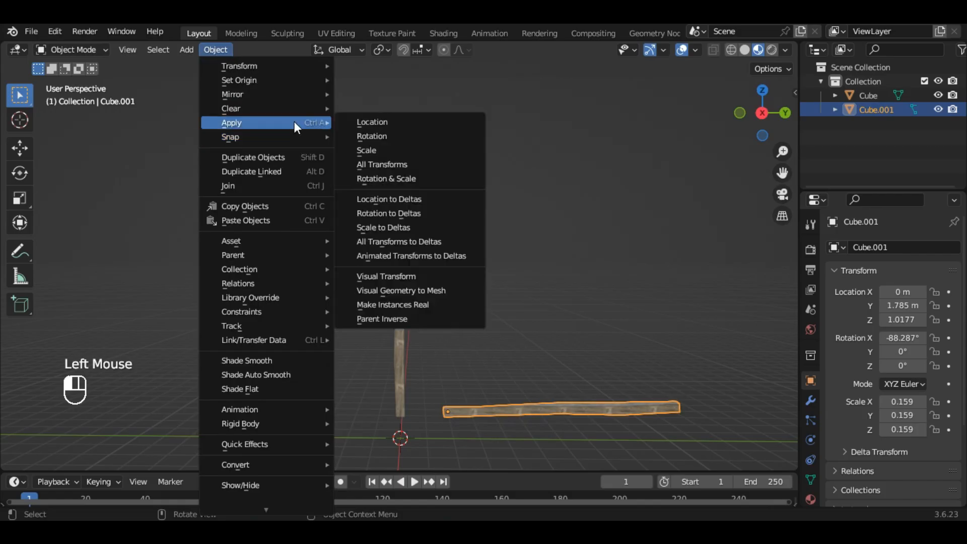
pyautogui.moveTo(278, 81)
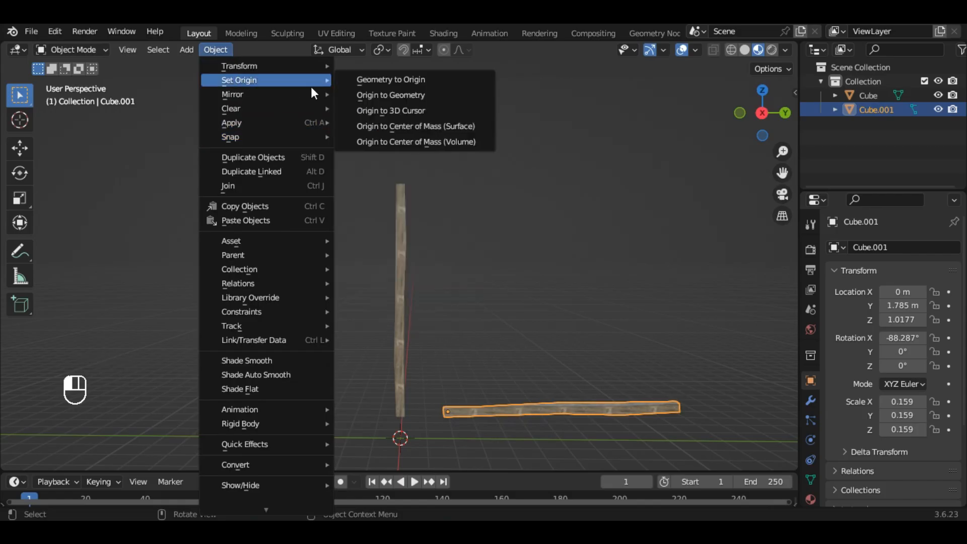
pyautogui.click(416, 98)
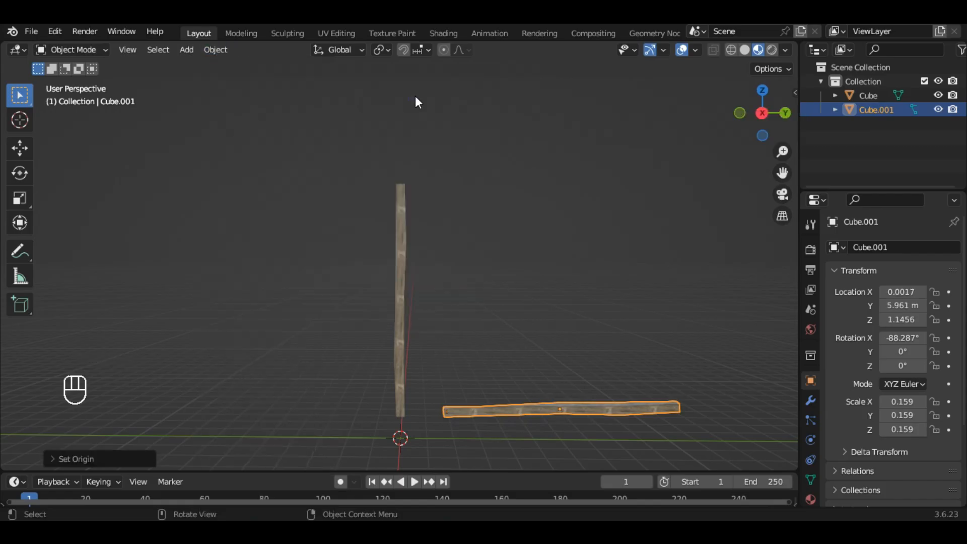
pyautogui.press('r')
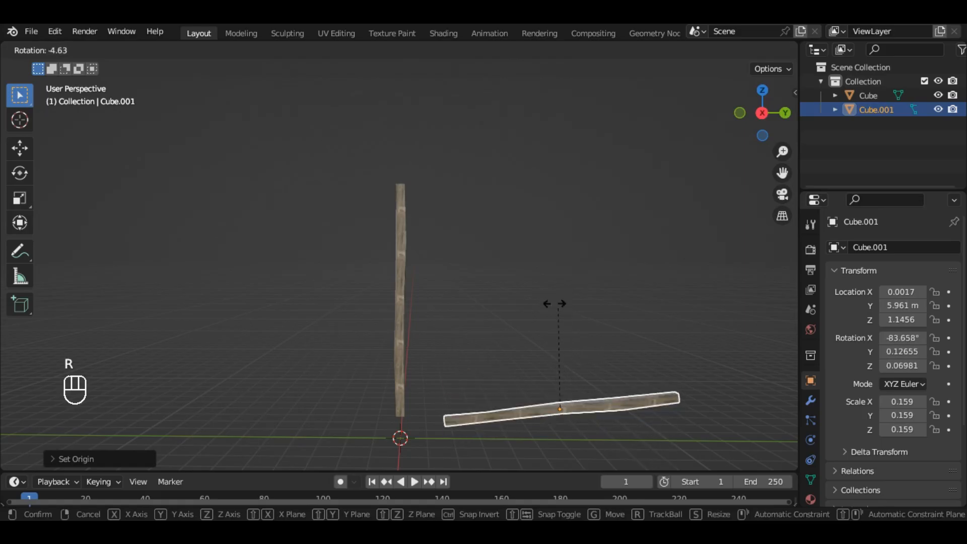
pyautogui.rightClick(575, 319)
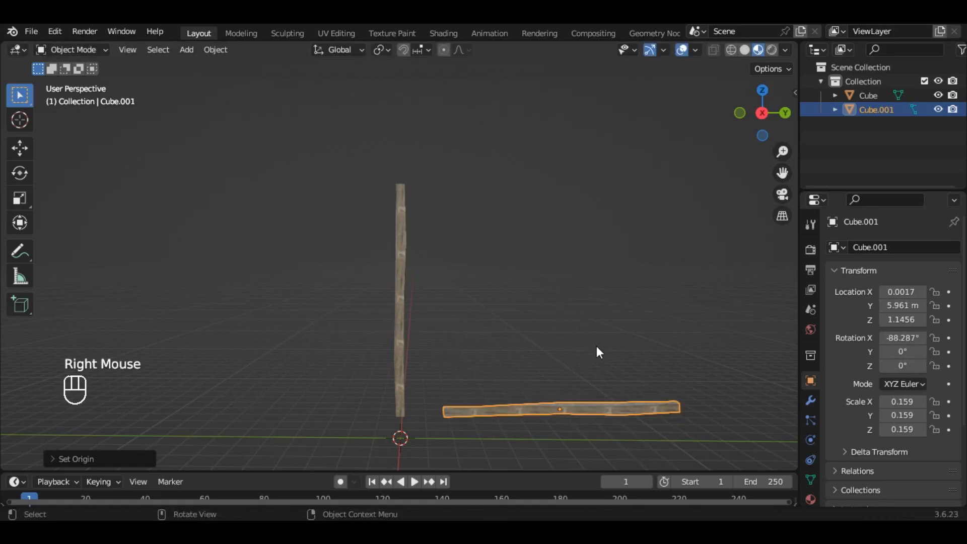
# - Move the rail along global Y to about 4.35 m so it meets the post, and raise it to about 1.48 m in Z
pyautogui.keyDown('alt'); pyautogui.moveTo(612, 338); pyautogui.dragTo(613, 314, button='middle'); pyautogui.keyUp('alt')
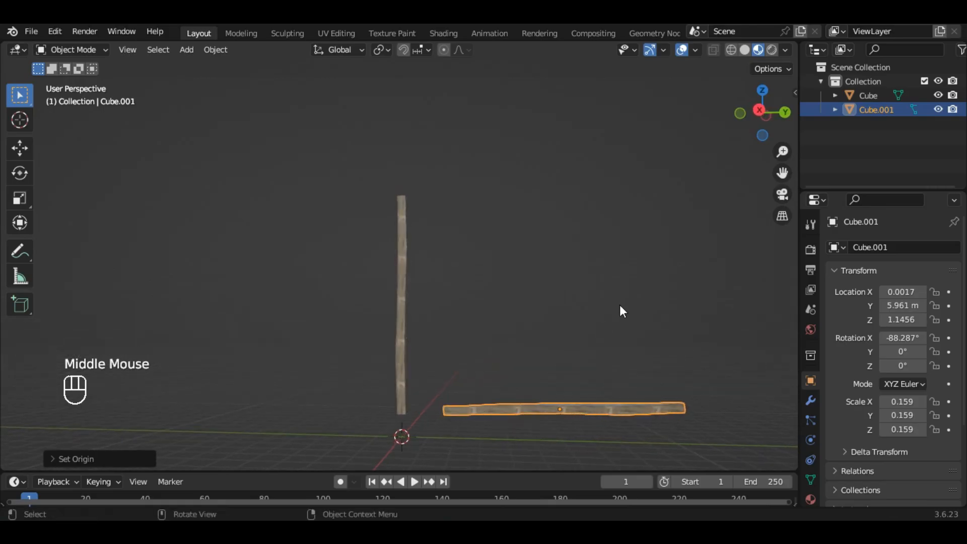
pyautogui.press('g')
pyautogui.press('y')
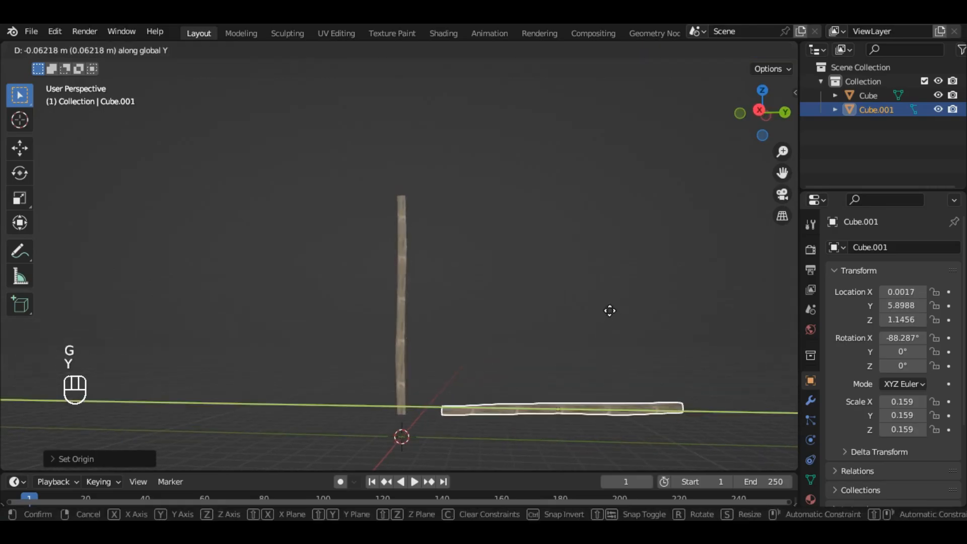
pyautogui.click(574, 301)
pyautogui.press('g')
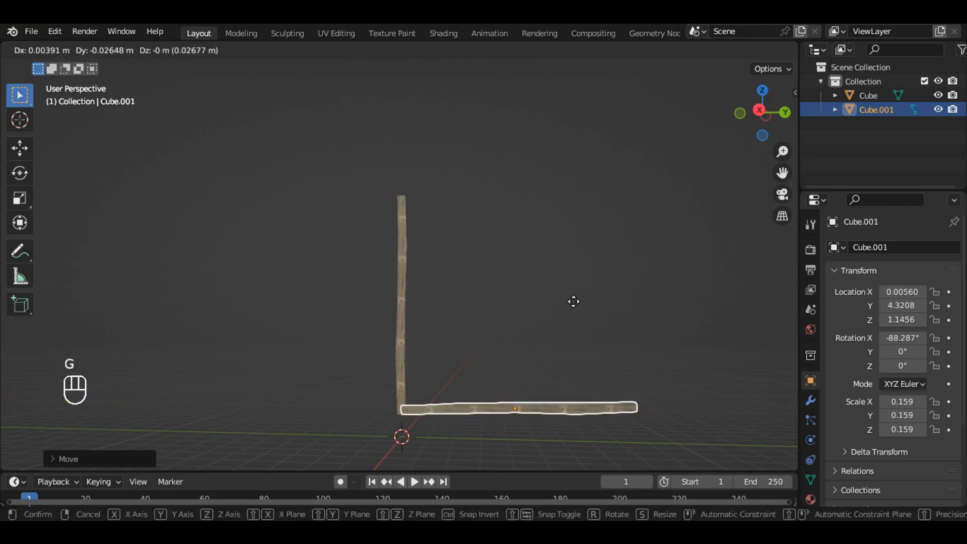
pyautogui.press('z')
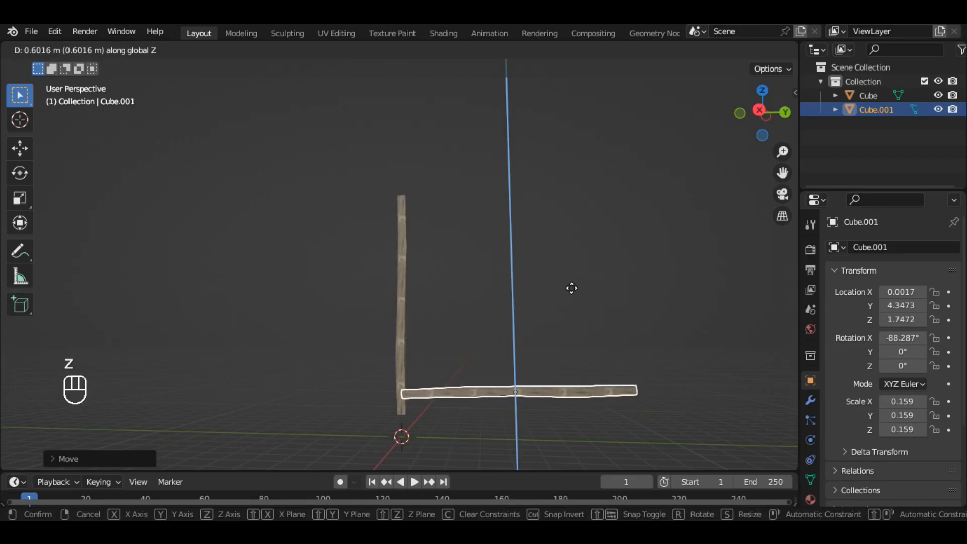
pyautogui.click(570, 293)
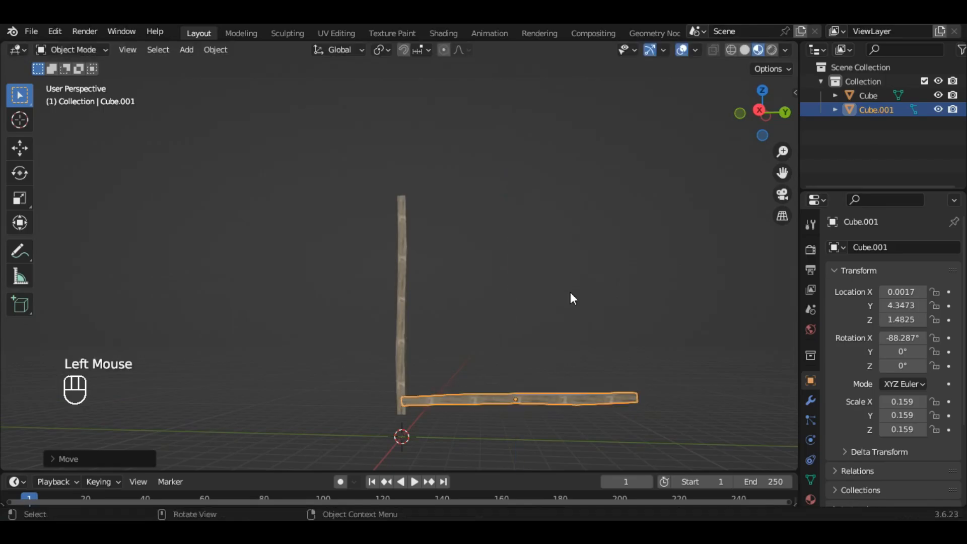
pyautogui.click(506, 283)
pyautogui.keyDown('alt'); pyautogui.moveTo(490, 271); pyautogui.dragTo(499, 298); pyautogui.keyUp('alt')
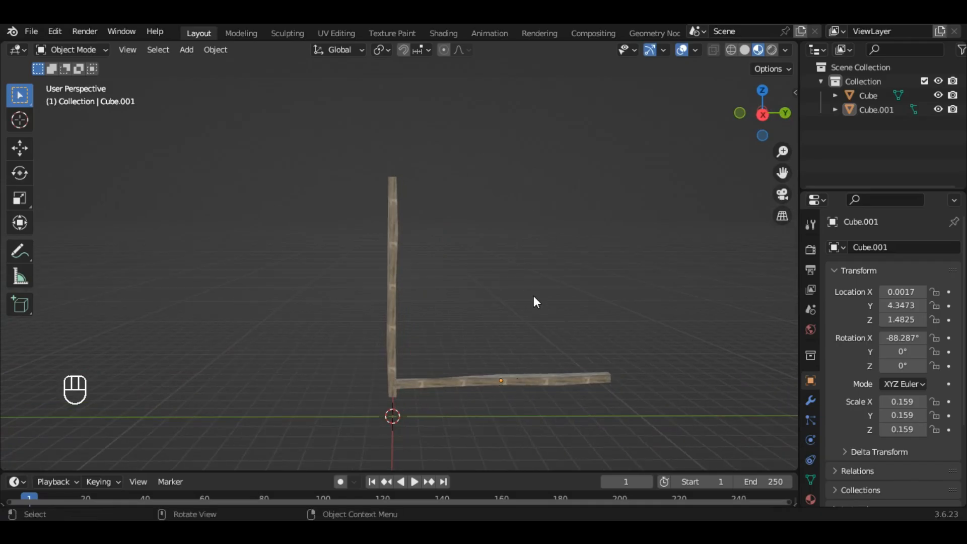
# - Duplicate the lower rail and place the copy about 4.18 m above it along global Z
pyautogui.click(548, 377)
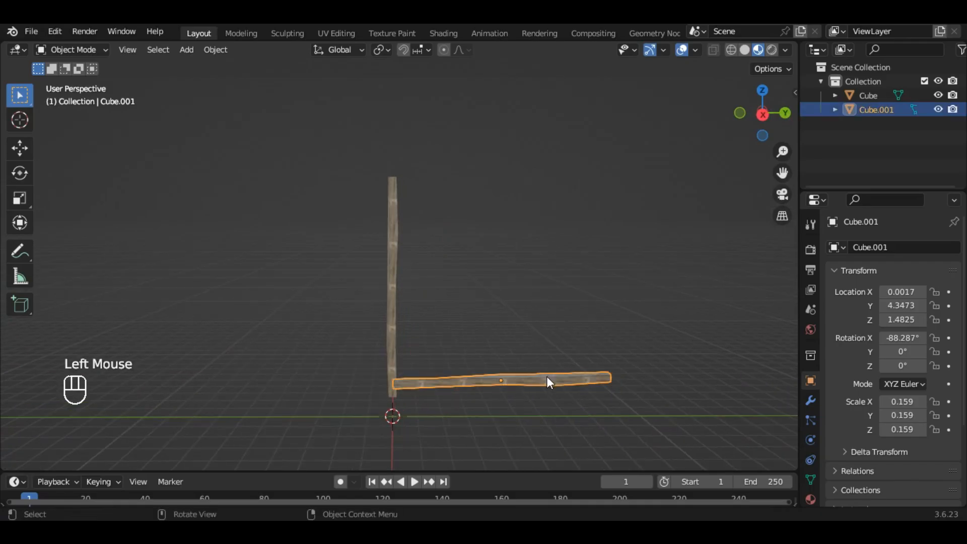
pyautogui.hotkey('shift', 'd')
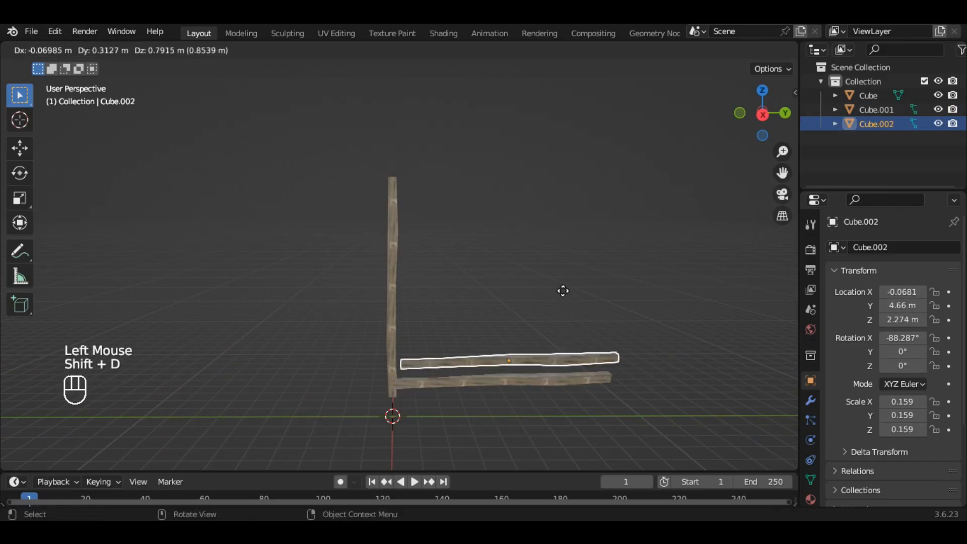
pyautogui.press('z')
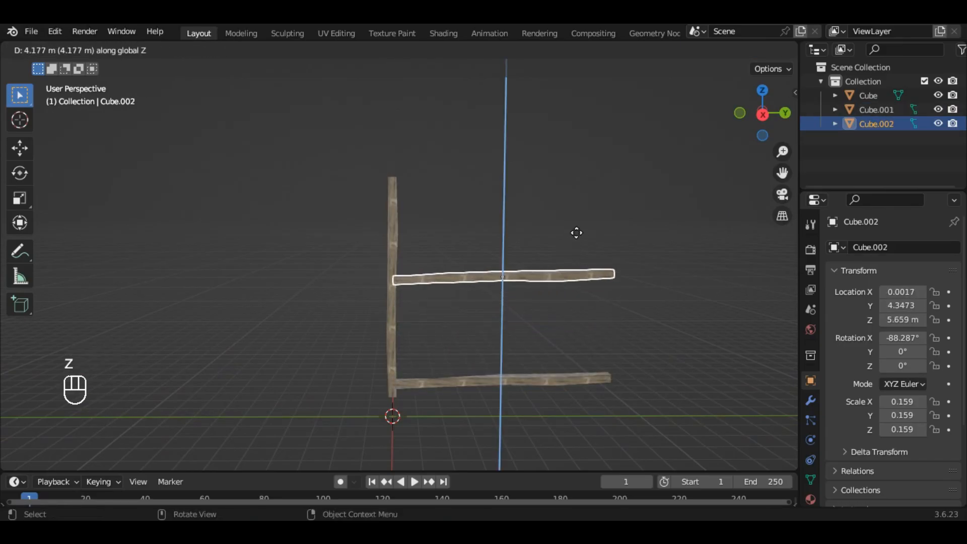
pyautogui.click(574, 238)
# - Duplicate the middle rail about 3.65 m upward along global Z, near the post's upper end, and deselect it
pyautogui.hotkey('shift', 'd')
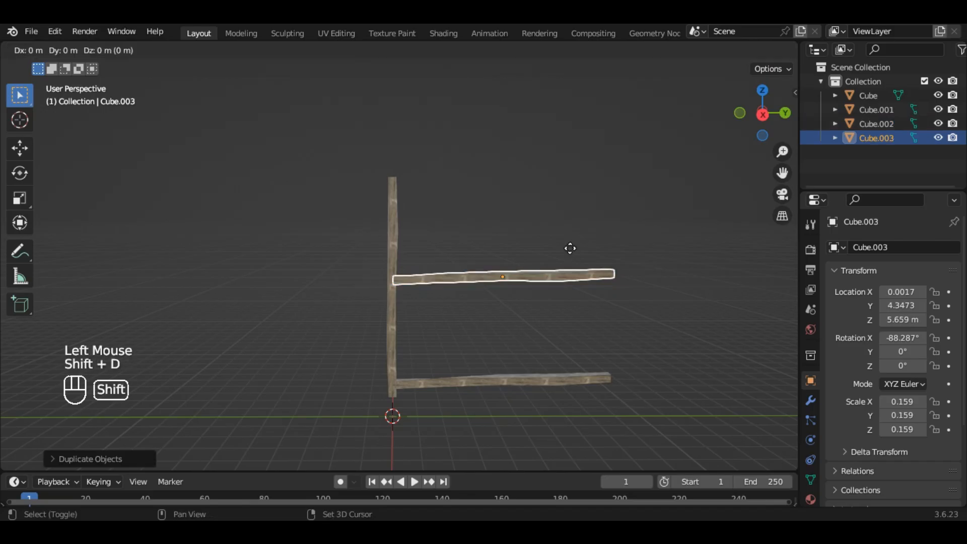
pyautogui.press('z')
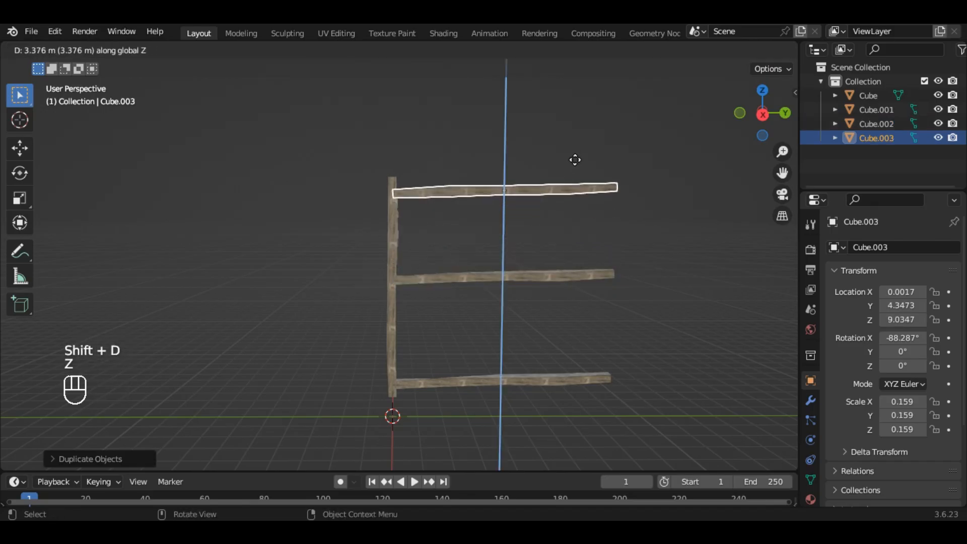
pyautogui.click(578, 156)
pyautogui.click(576, 204)
pyautogui.moveTo(524, 205); pyautogui.dragTo(552, 219, button='middle')
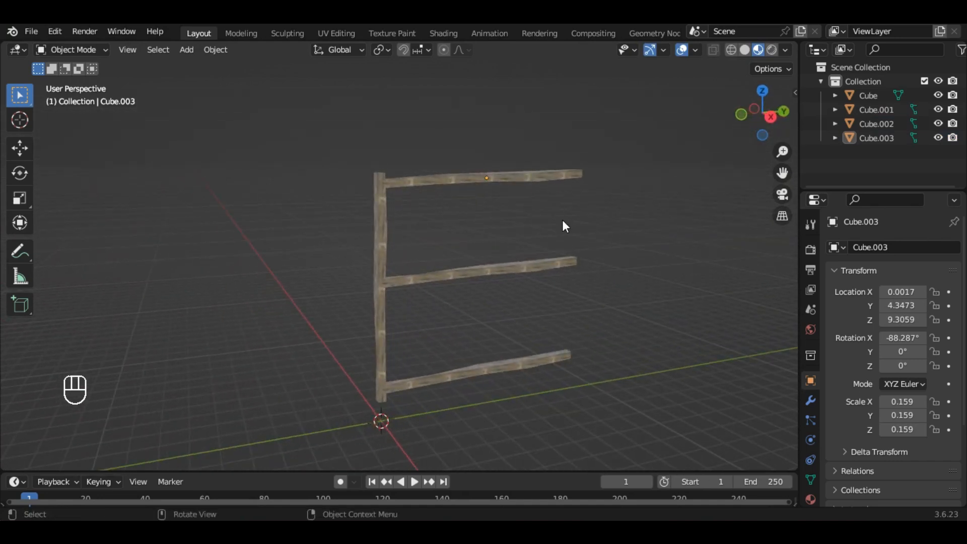
pyautogui.click(522, 178)
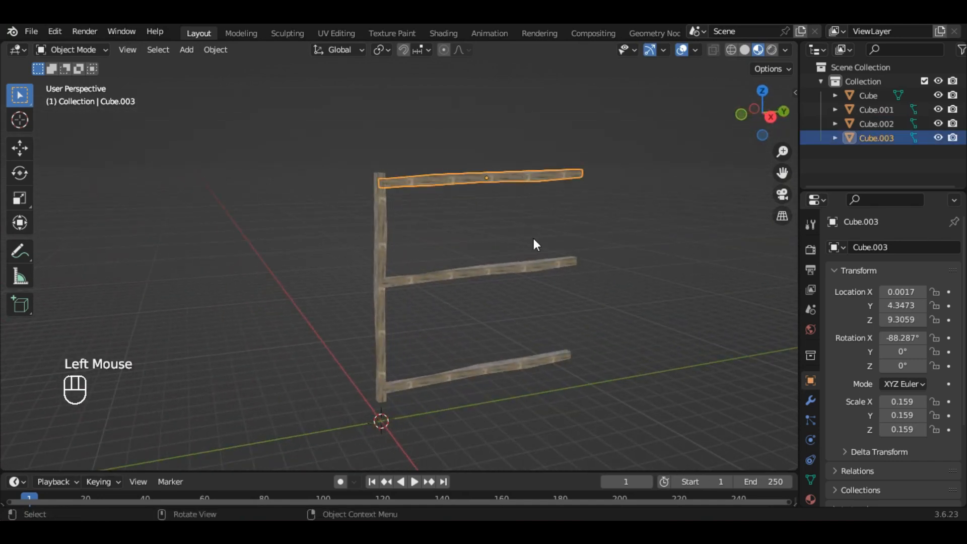
pyautogui.click(536, 270)
pyautogui.click(518, 358)
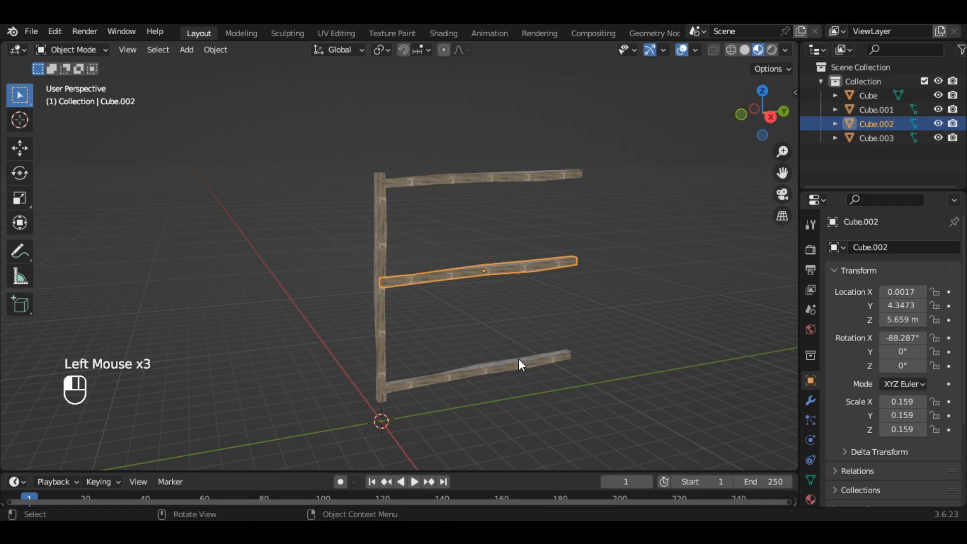
pyautogui.click(379, 243)
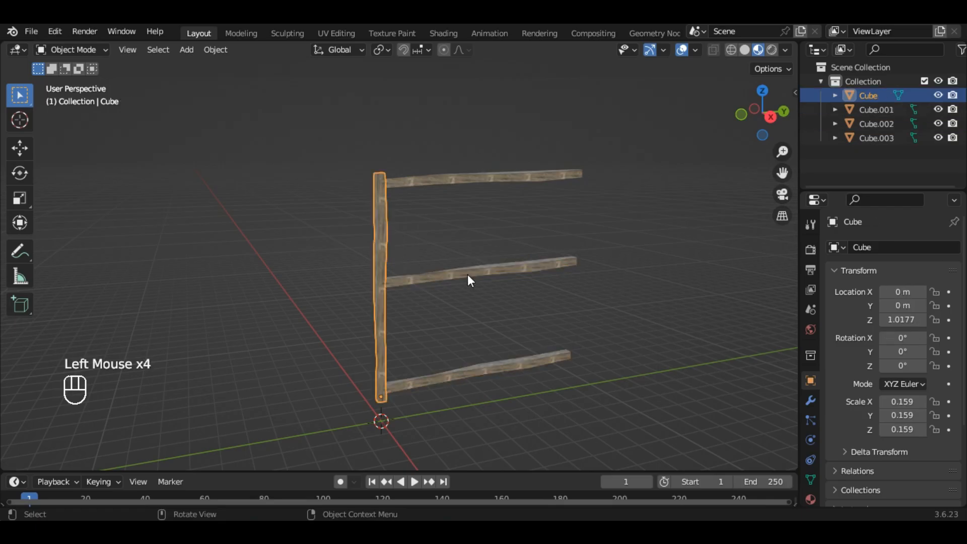
# - Examine the top rail's mesh in Edit Mode with Wireframe shading, and return to Object Mode with Solid shading
pyautogui.click(469, 180)
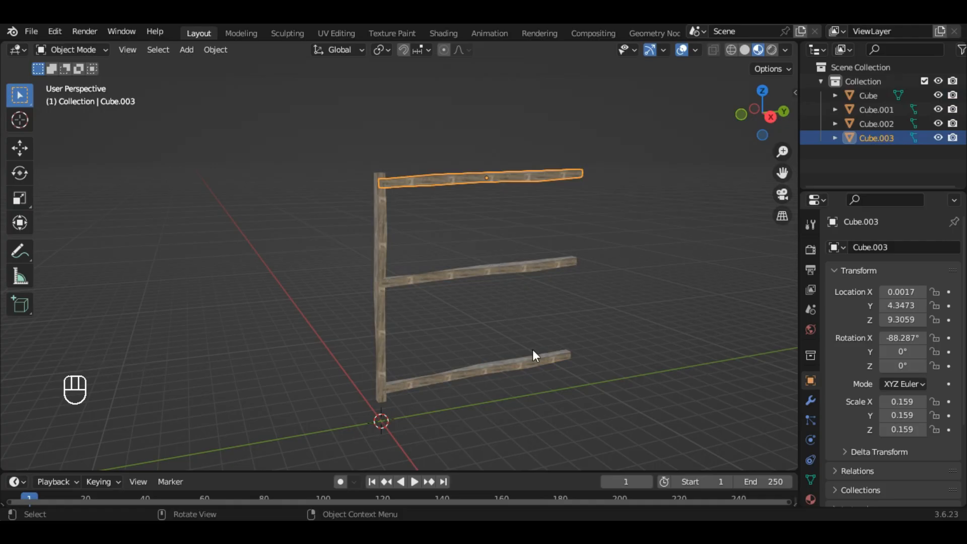
pyautogui.press('Tab')
pyautogui.rightClick(497, 232)
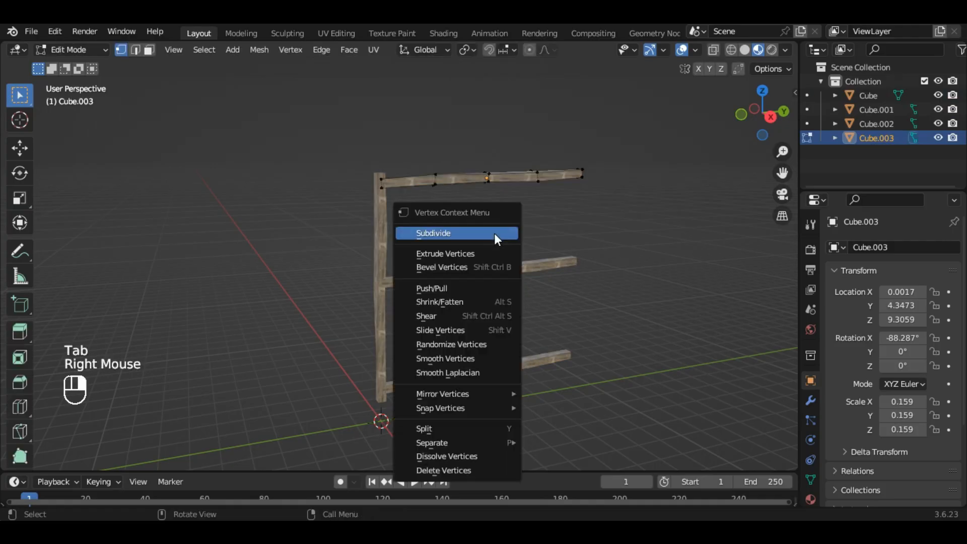
pyautogui.click(732, 50)
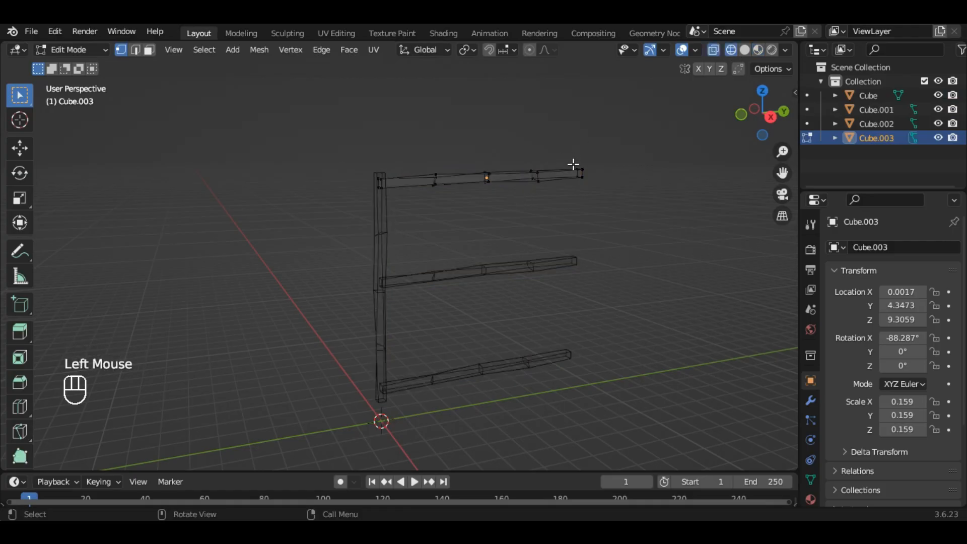
pyautogui.moveTo(460, 178); pyautogui.dragTo(506, 193)
pyautogui.moveTo(513, 253); pyautogui.dragTo(463, 303)
pyautogui.moveTo(529, 154); pyautogui.dragTo(454, 225)
pyautogui.click(577, 210)
pyautogui.click(745, 50)
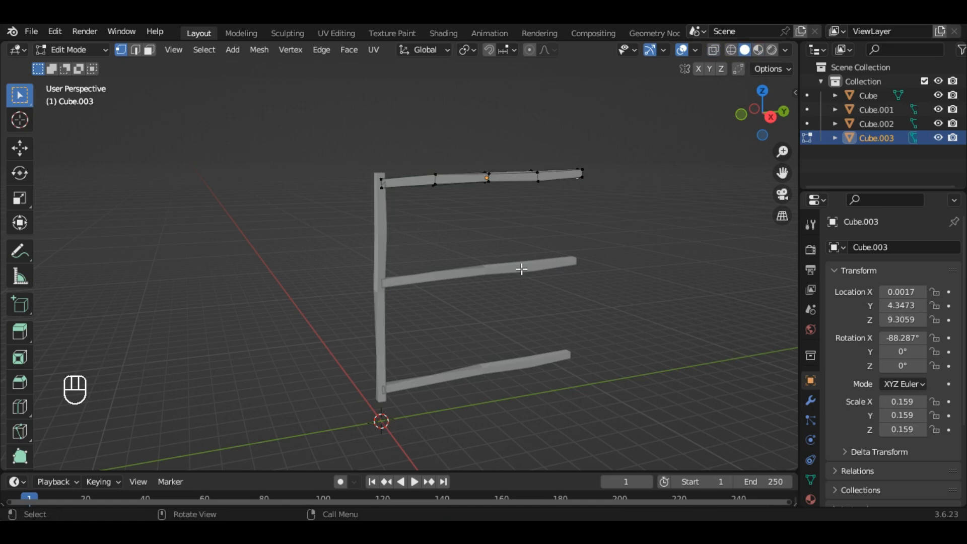
pyautogui.press('Tab')
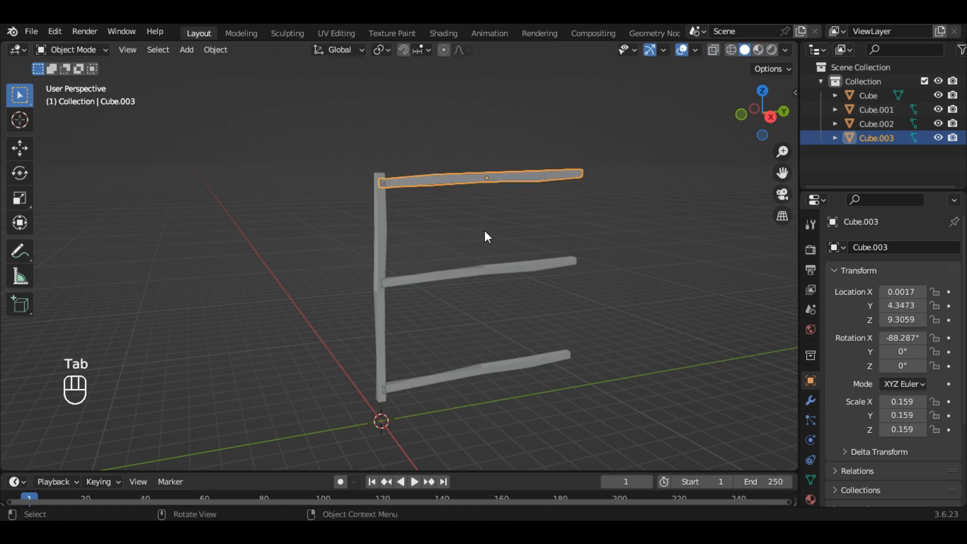
# - Select the post and all three rails and join them into a single object
pyautogui.click(464, 233)
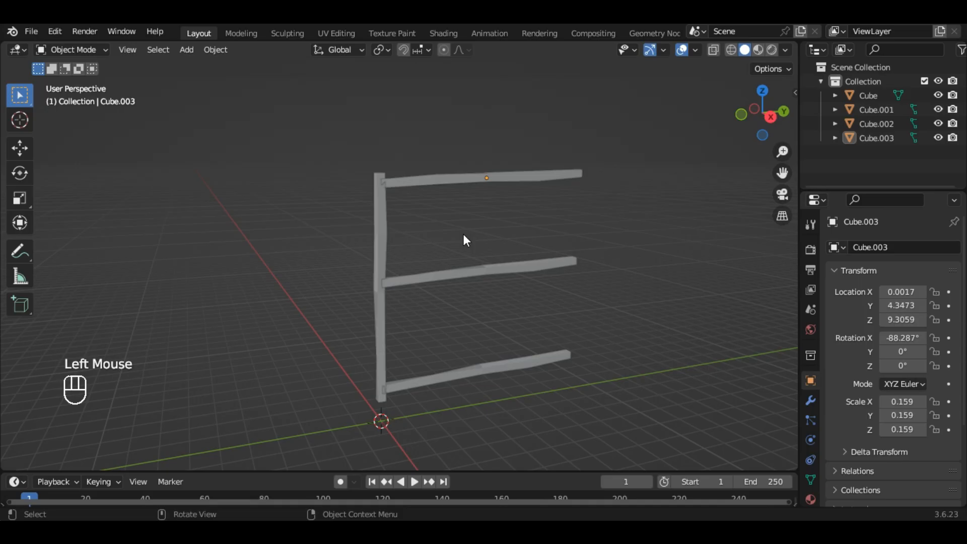
pyautogui.press('a')
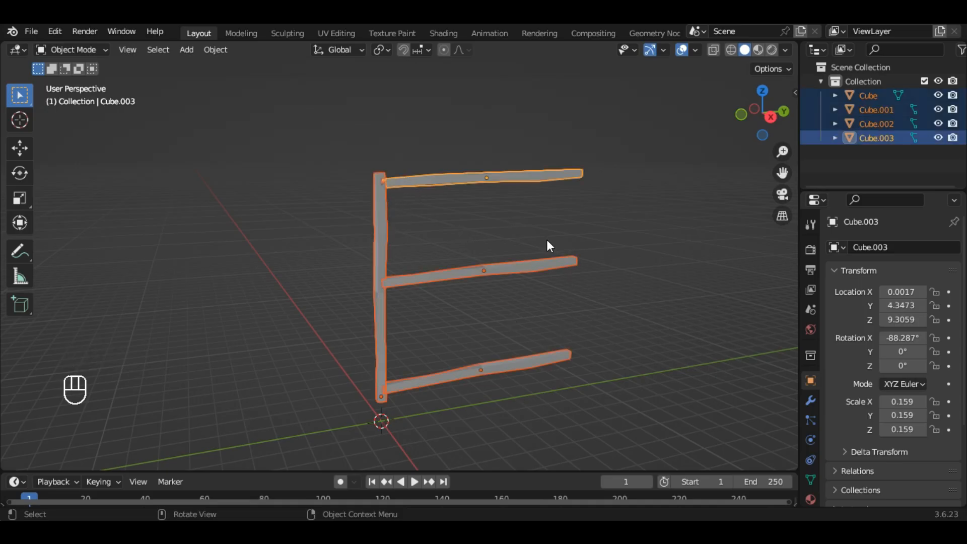
pyautogui.hotkey('ctrl', 'j')
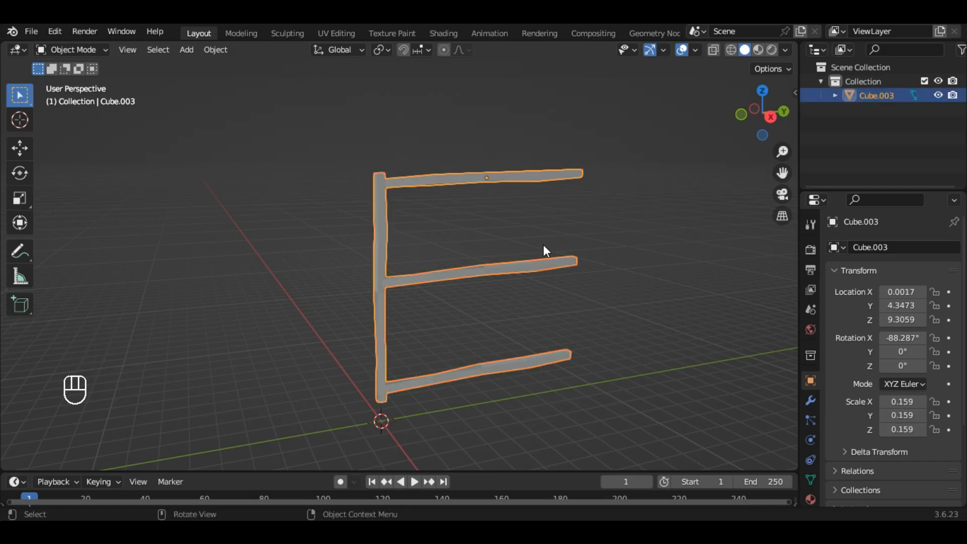
pyautogui.click(512, 234)
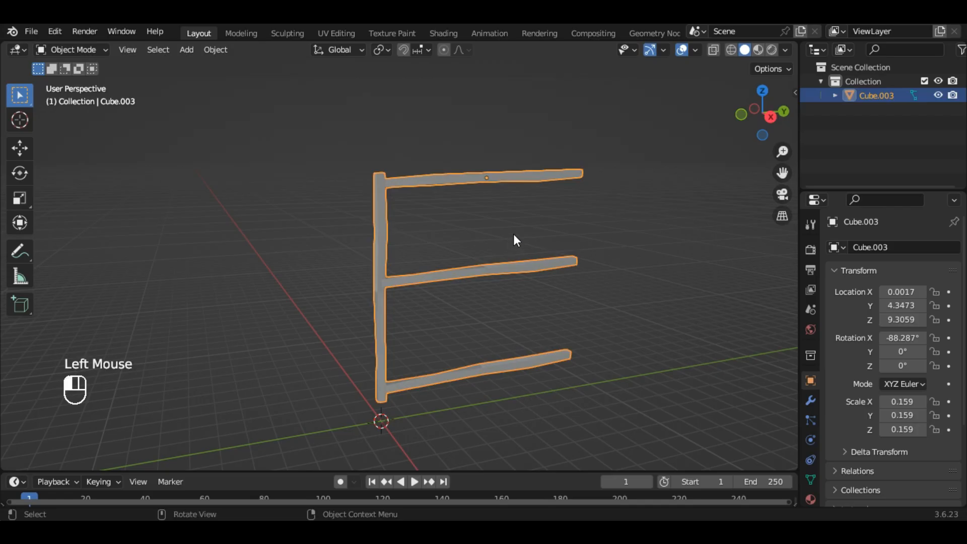
# - In Edit Mode with Wireframe shading, select the lower rail's middle cross-section and rotate it freehand to twist the rail
pyautogui.moveTo(584, 137); pyautogui.dragTo(493, 267)
pyautogui.keyDown('alt'); pyautogui.moveTo(494, 234); pyautogui.dragTo(575, 187, button='middle'); pyautogui.keyUp('alt')
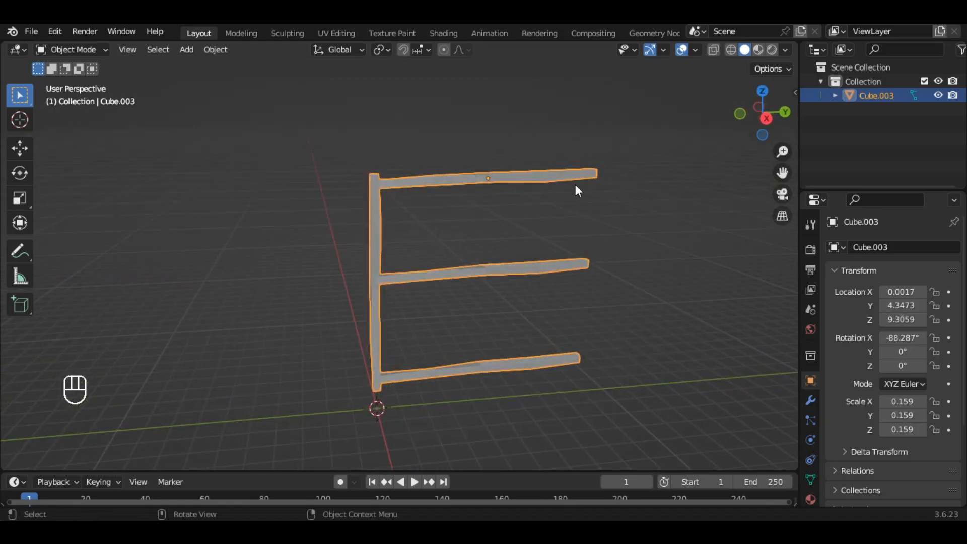
pyautogui.press('Tab')
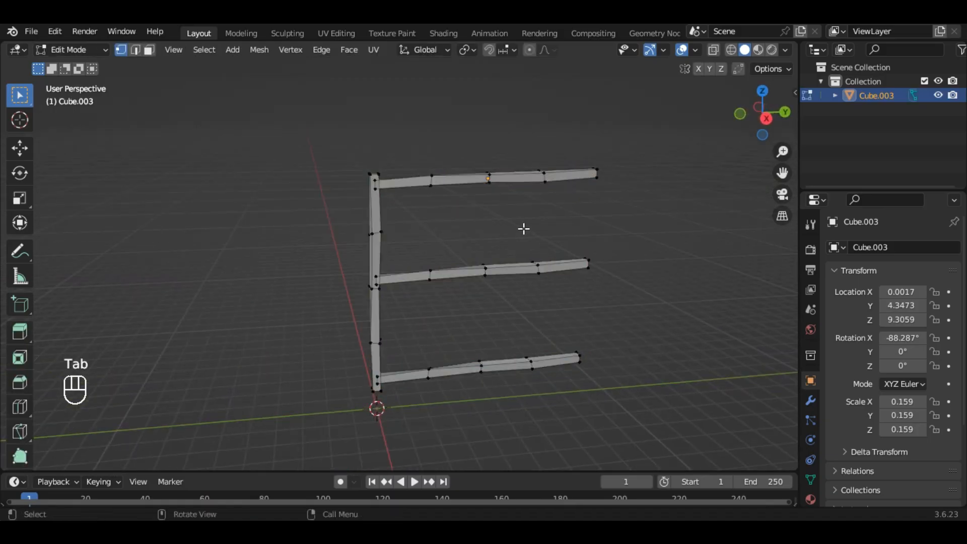
pyautogui.click(731, 49)
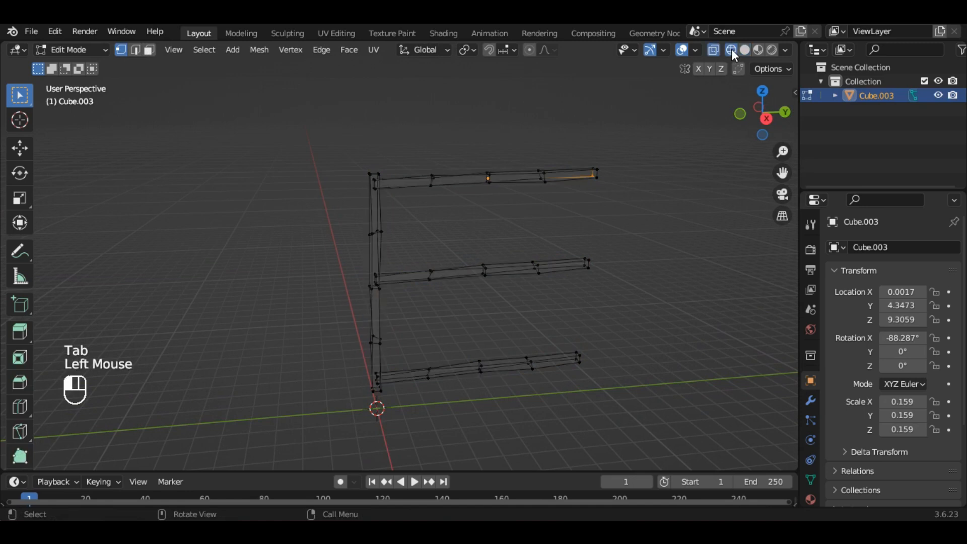
pyautogui.keyDown('alt'); pyautogui.moveTo(568, 312); pyautogui.dragTo(524, 289, button='middle'); pyautogui.keyUp('alt')
pyautogui.scroll(3, 464, 355)
pyautogui.scroll(5, 464, 355)
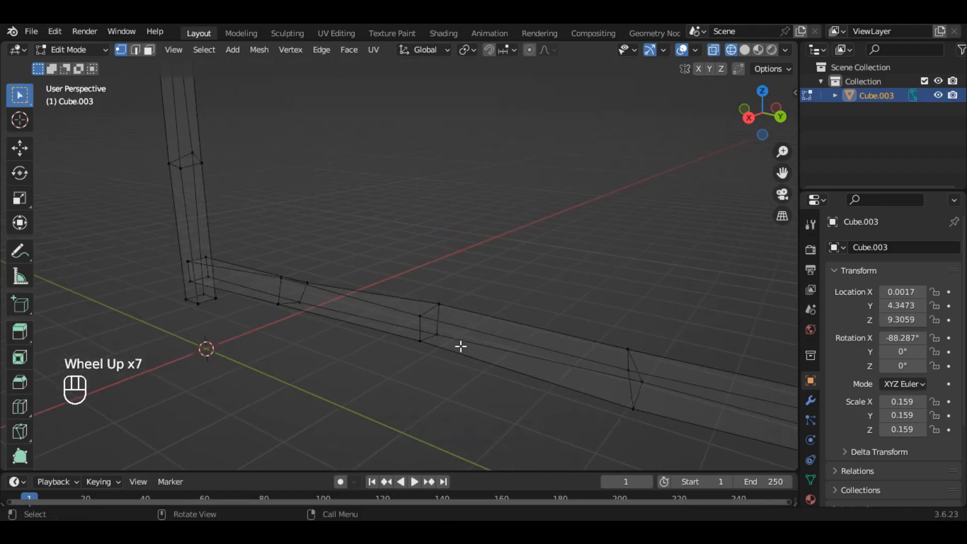
pyautogui.moveTo(478, 270); pyautogui.dragTo(373, 381)
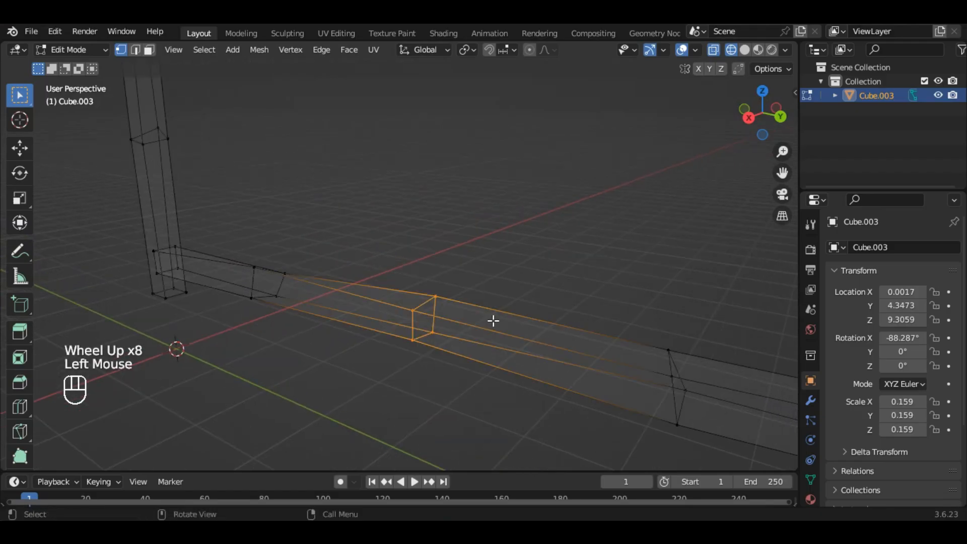
pyautogui.press('r')
pyautogui.click(486, 366)
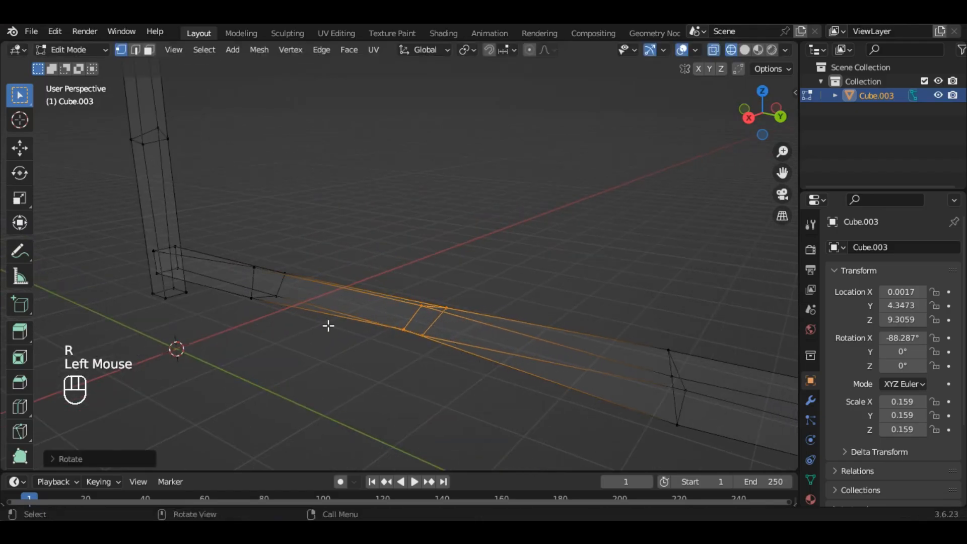
# - Move a bottom vertex of the lower rail's cross-section nearest the post slightly downward
pyautogui.click(252, 301)
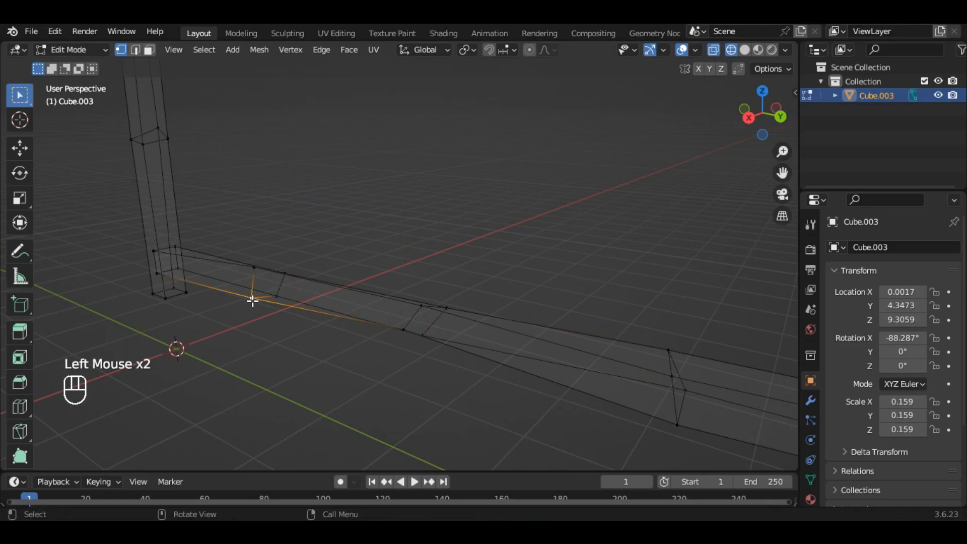
pyautogui.press('r')
pyautogui.rightClick(287, 309)
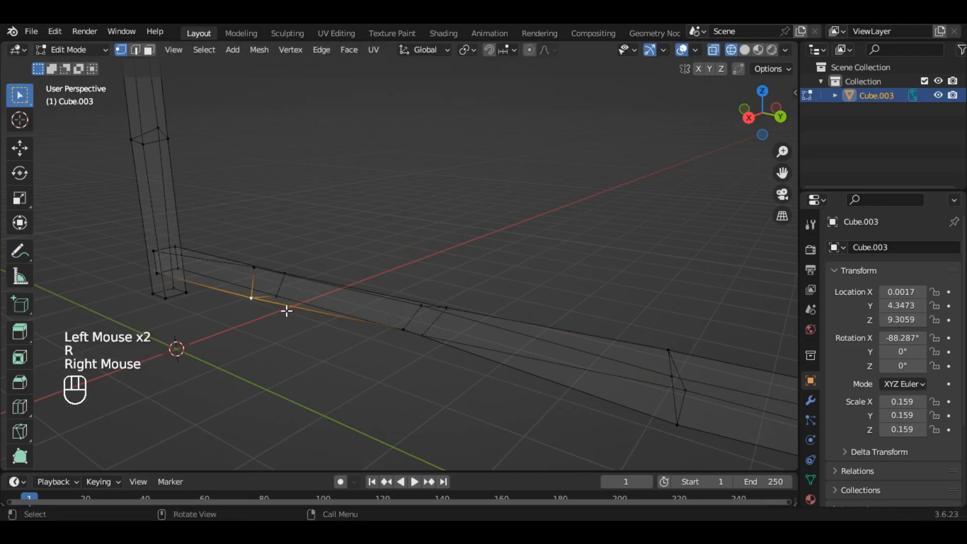
pyautogui.press('g')
pyautogui.click(287, 319)
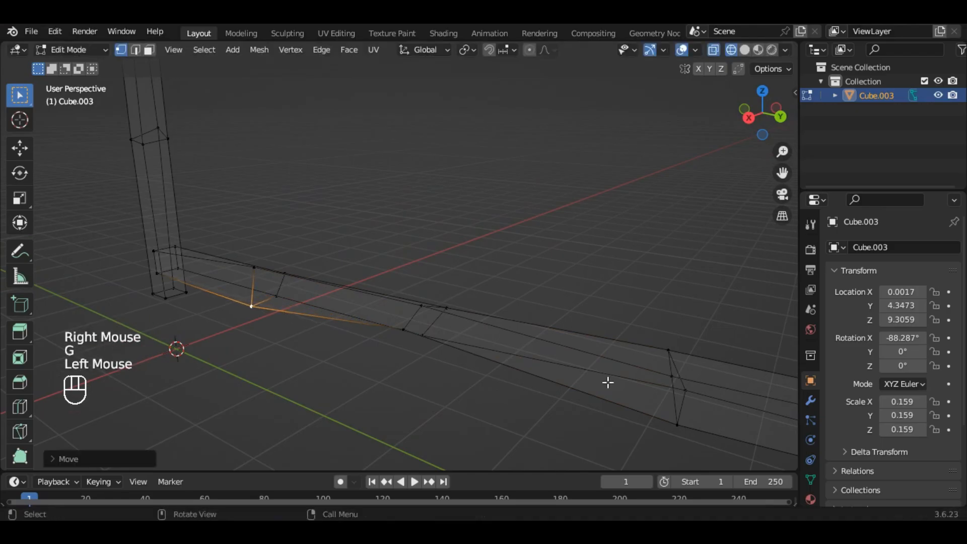
# - On the lower rail's outer intermediate cross-section, move a bottom vertex about 0.08 m and a top vertex about 0.09 m, both downward
pyautogui.scroll(-3, 717, 302)
pyautogui.scroll(2, 730, 320)
pyautogui.moveTo(744, 328); pyautogui.dragTo(652, 321, button='middle')
pyautogui.scroll(-1, 587, 379)
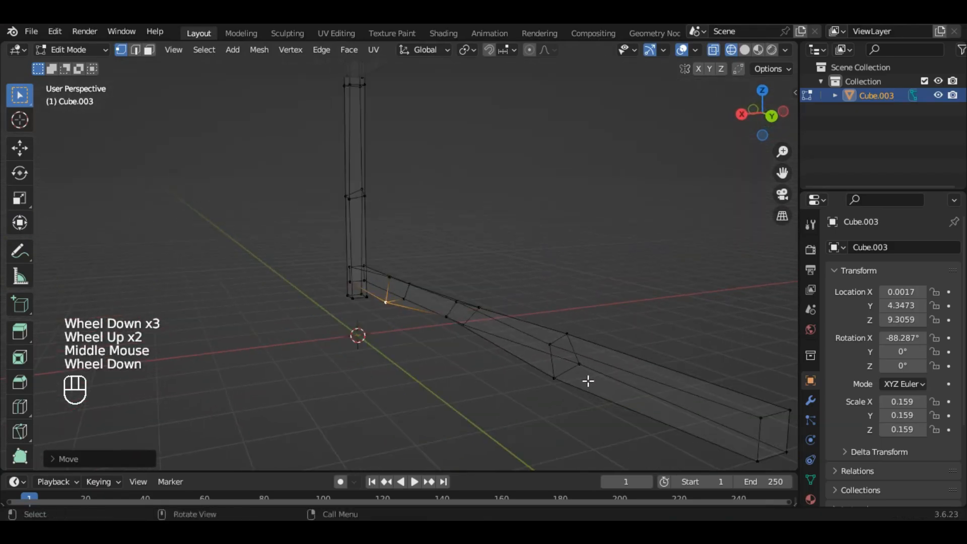
pyautogui.click(555, 378)
pyautogui.press('g')
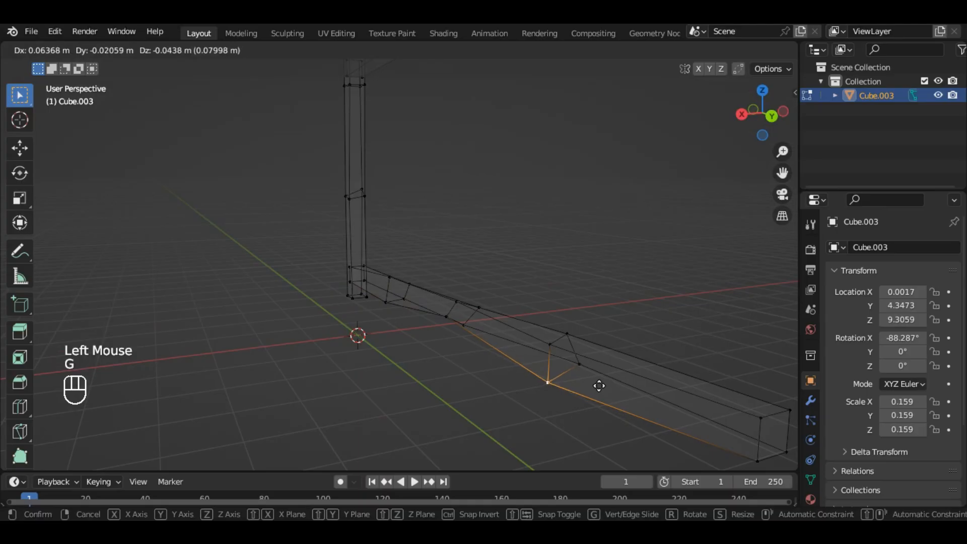
pyautogui.click(597, 387)
pyautogui.click(553, 342)
pyautogui.press('g')
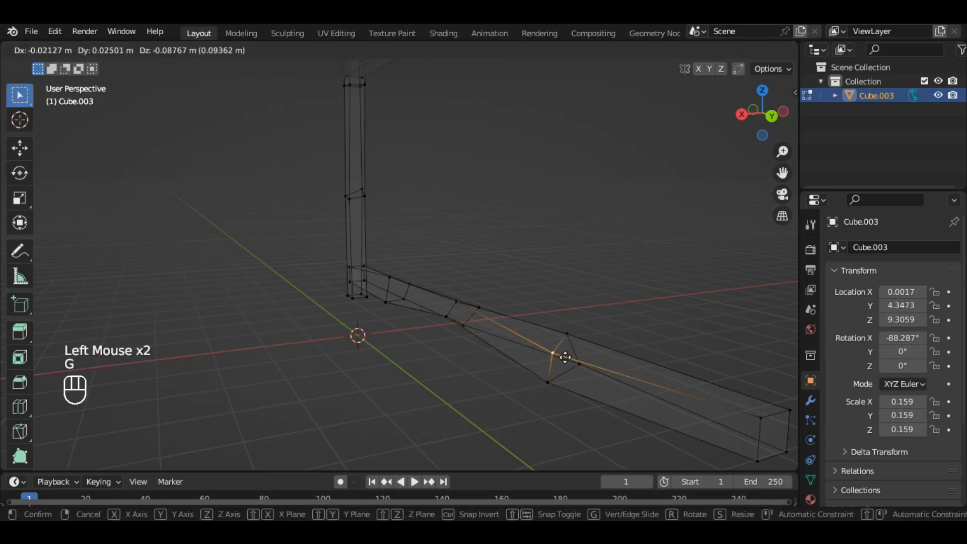
pyautogui.click(565, 357)
pyautogui.click(602, 281)
# - Select the middle rail's central cross-section and rotate it by about -48°
pyautogui.scroll(-1, 640, 248)
pyautogui.scroll(-2, 608, 145)
pyautogui.scroll(6, 599, 147)
pyautogui.scroll(1, 599, 148)
pyautogui.moveTo(574, 159); pyautogui.dragTo(453, 250)
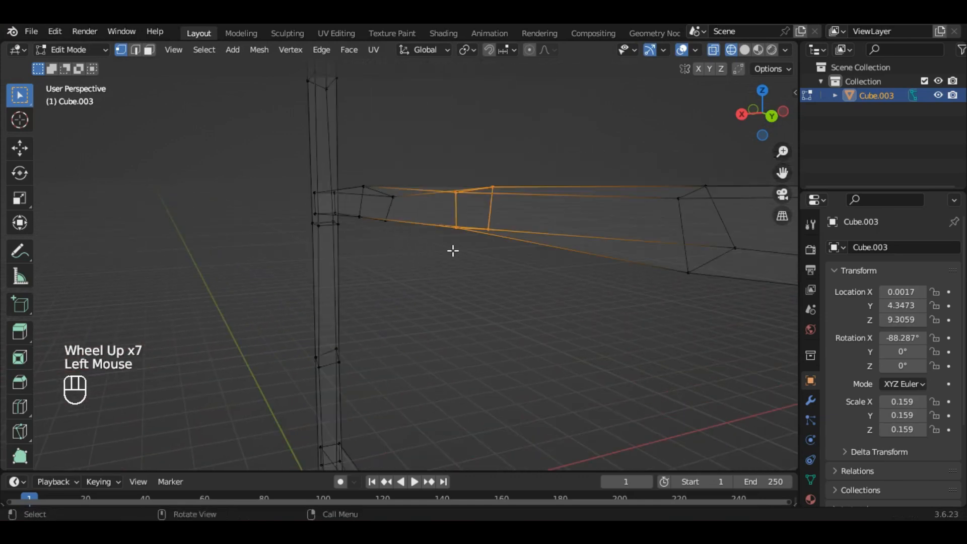
pyautogui.press('r')
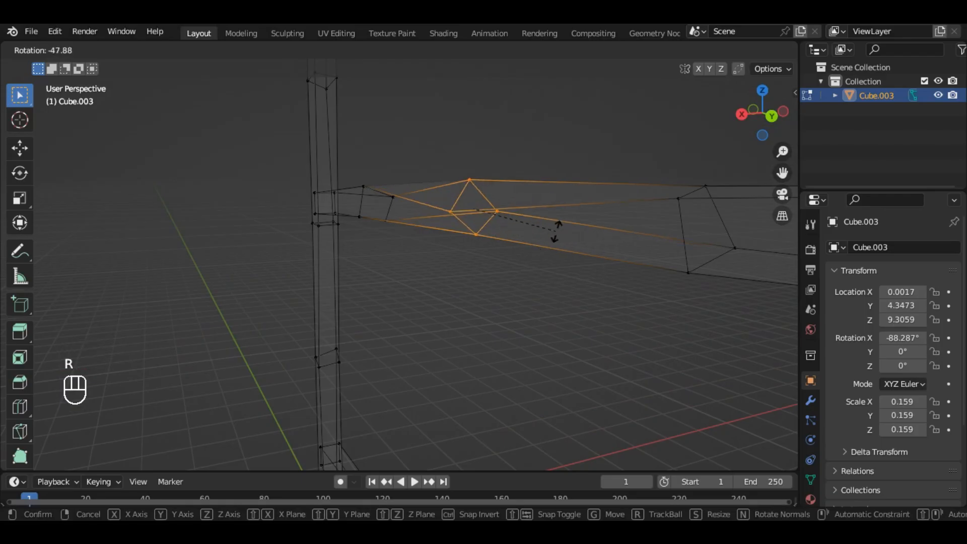
pyautogui.click(554, 231)
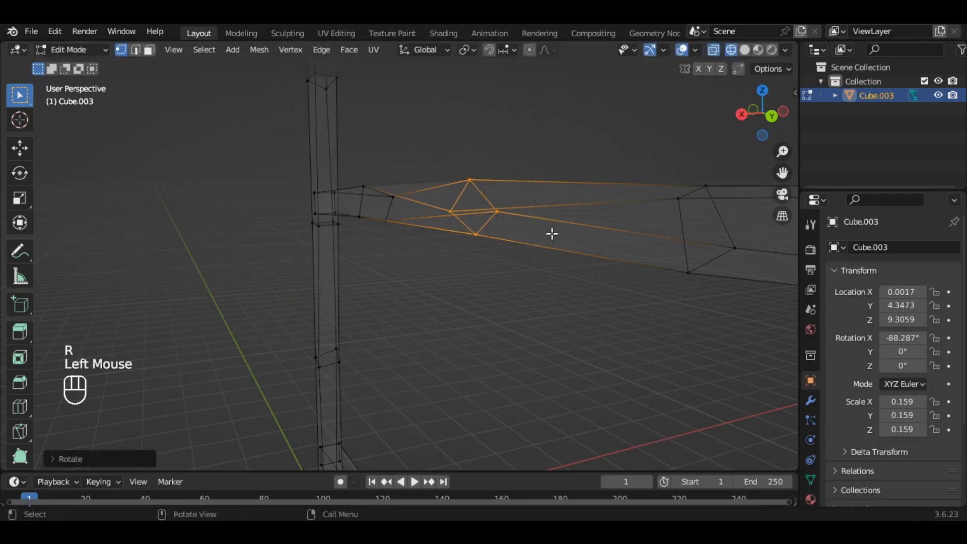
# - Move a bottom vertex of the middle rail's cross-section nearest the post about 0.11 m, away from the post and slightly down
pyautogui.click(360, 216)
pyautogui.press('r')
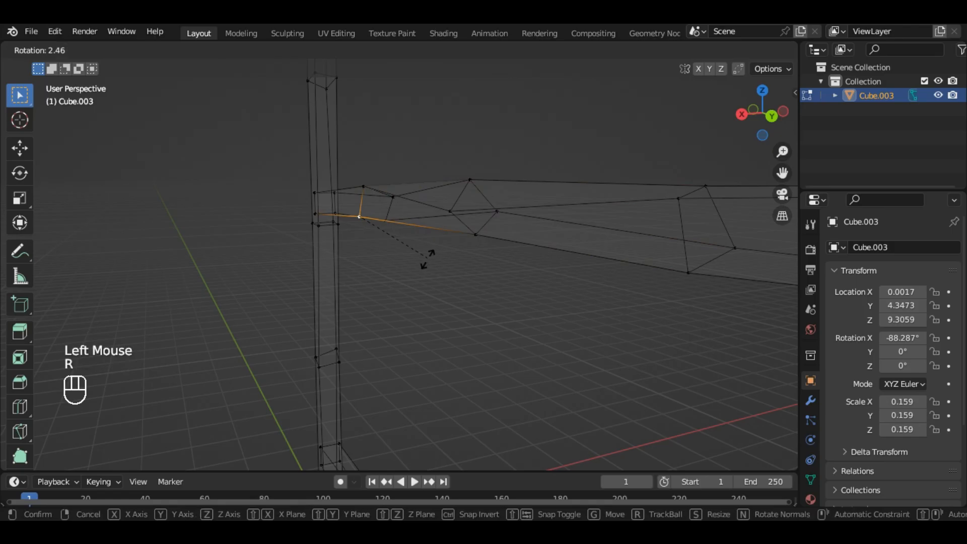
pyautogui.rightClick(427, 259)
pyautogui.press('g')
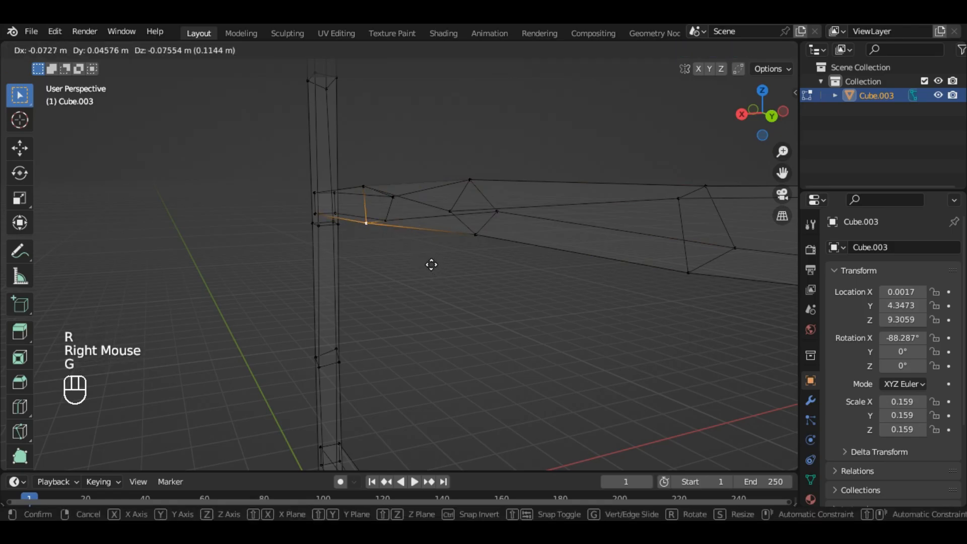
pyautogui.click(432, 264)
# - On the middle rail's outer intermediate cross-section, raise a bottom vertex slightly and shift a top vertex toward the post
pyautogui.click(688, 272)
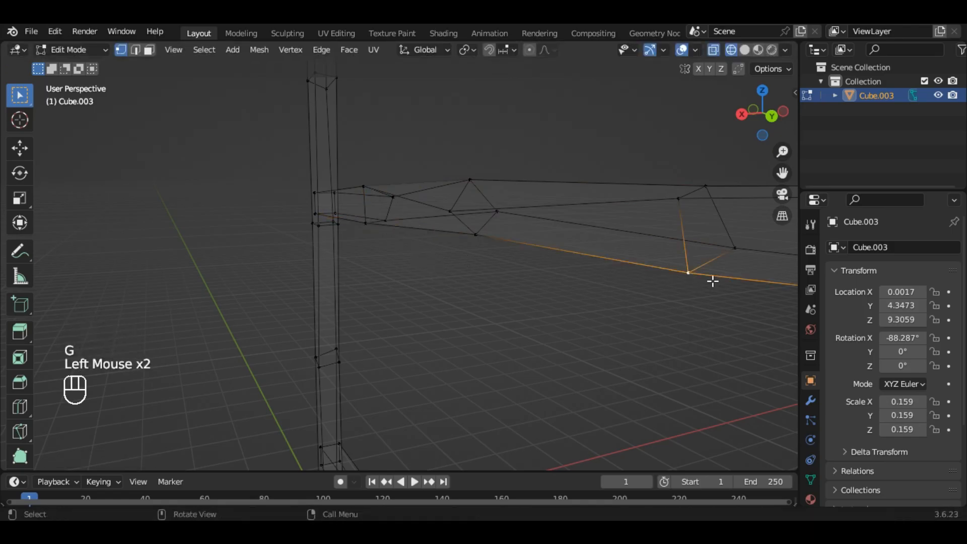
pyautogui.press('g')
pyautogui.click(698, 263)
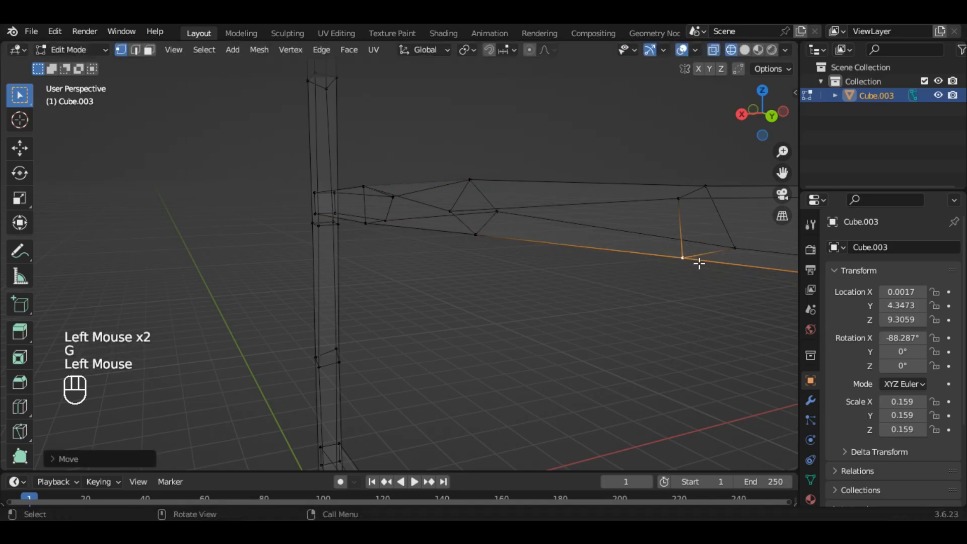
pyautogui.click(676, 201)
pyautogui.press('g')
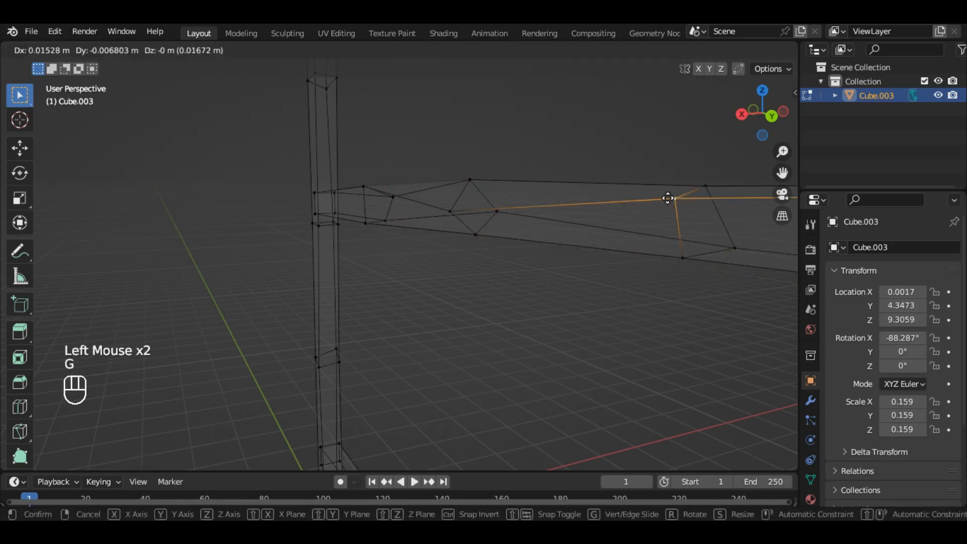
pyautogui.click(652, 203)
# - Select the top rail's outer intermediate cross-section and rotate it freehand to twist that part of the rail
pyautogui.scroll(-2, 645, 166)
pyautogui.scroll(-2, 598, 62)
pyautogui.scroll(2, 598, 63)
pyautogui.scroll(-2, 597, 63)
pyautogui.scroll(2, 598, 70)
pyautogui.scroll(4, 576, 99)
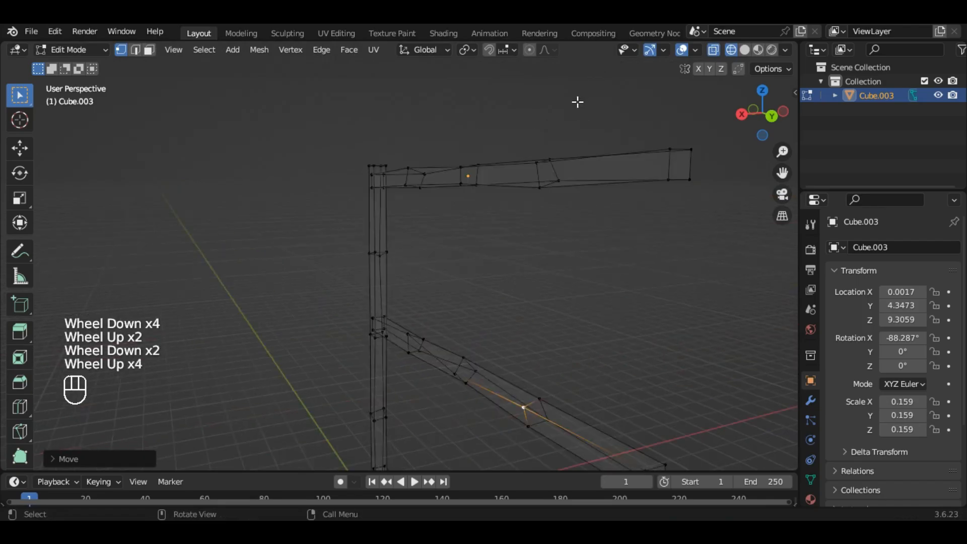
pyautogui.moveTo(575, 161); pyautogui.dragTo(497, 286)
pyautogui.press('r')
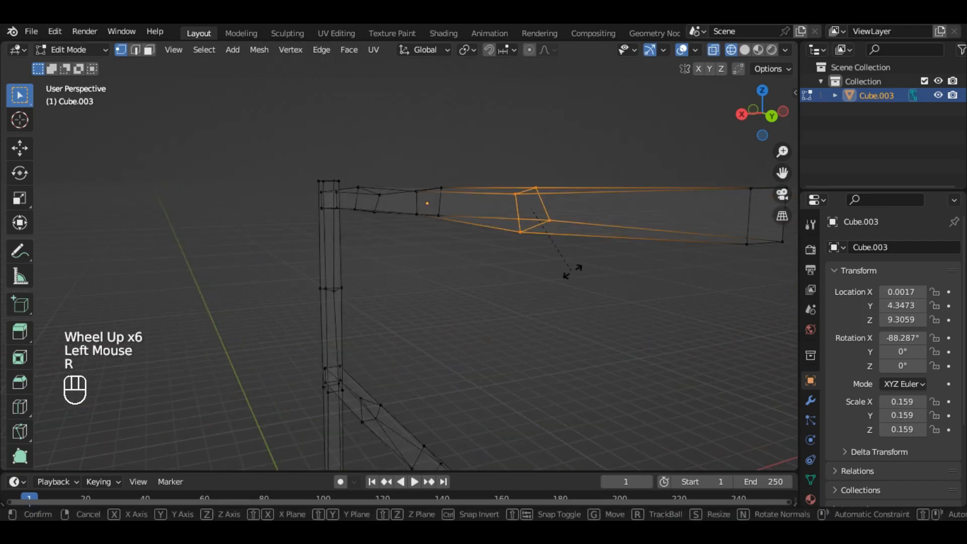
pyautogui.click(644, 246)
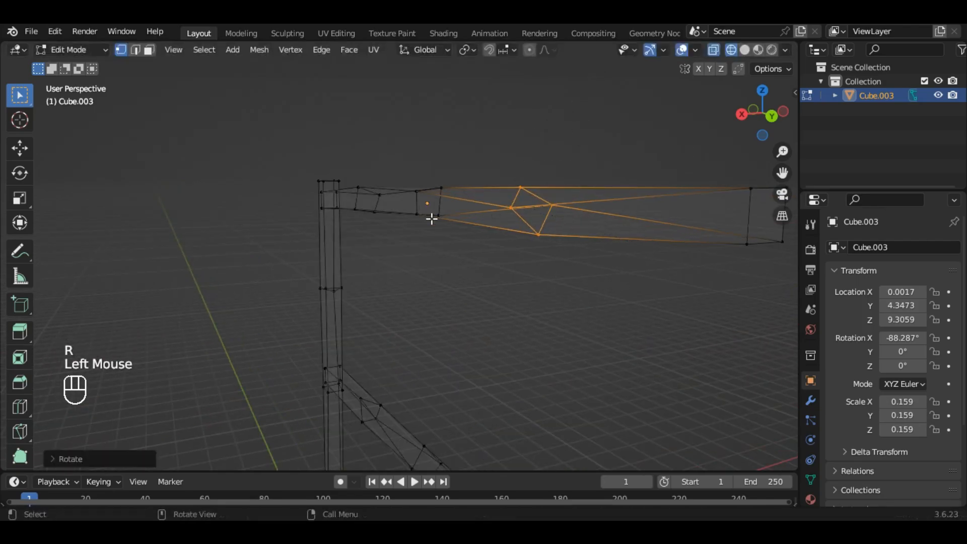
# - Rotate the top rail's cross-section nearest the post by about -35°
pyautogui.moveTo(399, 176); pyautogui.dragTo(346, 230)
pyautogui.press('r')
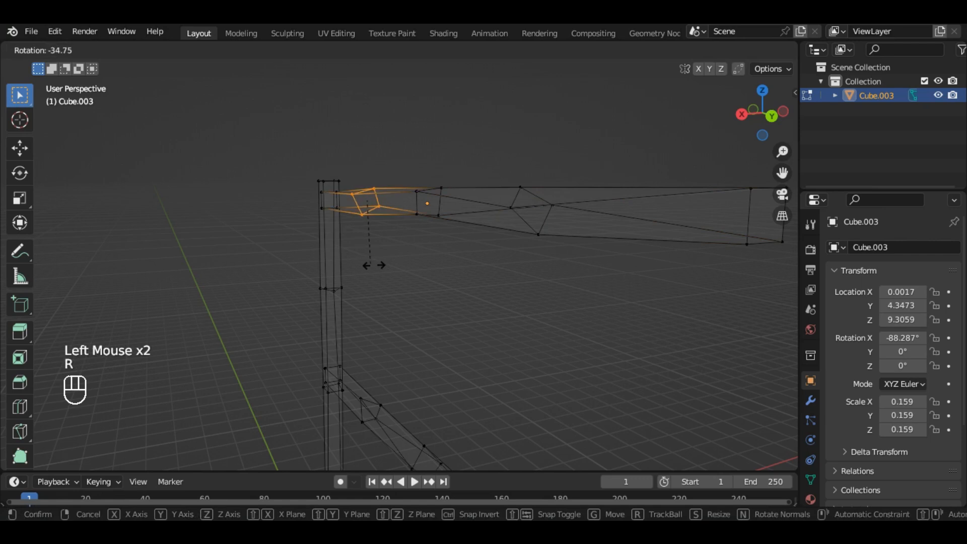
pyautogui.click(375, 265)
# - Move a bottom vertex and a top vertex of the top rail's middle cross-section slightly downward
pyautogui.doubleClick(452, 229)
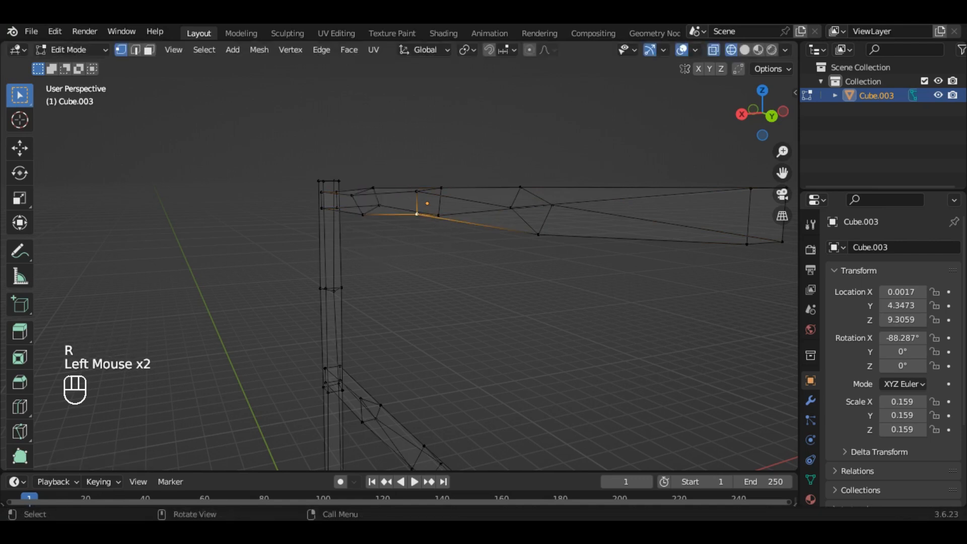
pyautogui.press('r')
pyautogui.rightClick(454, 252)
pyautogui.press('g')
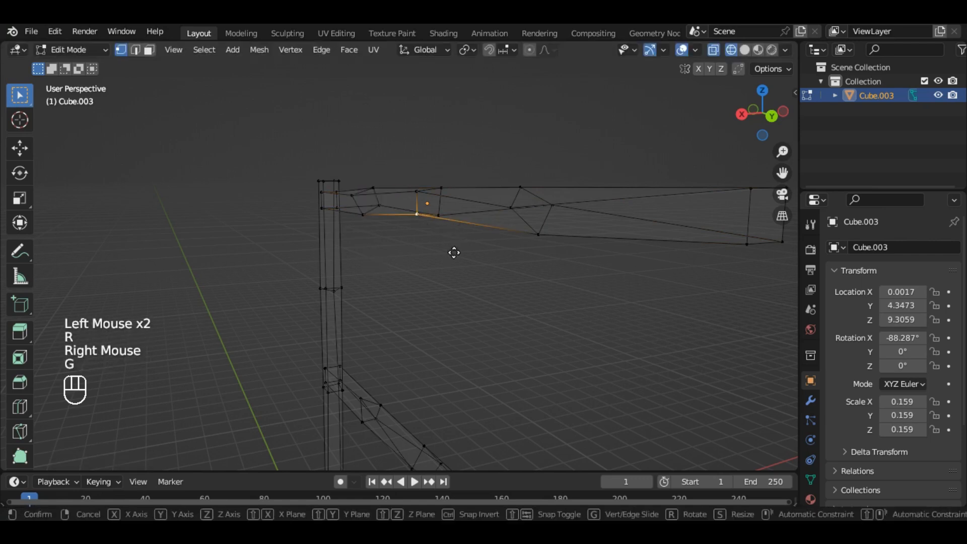
pyautogui.click(453, 249)
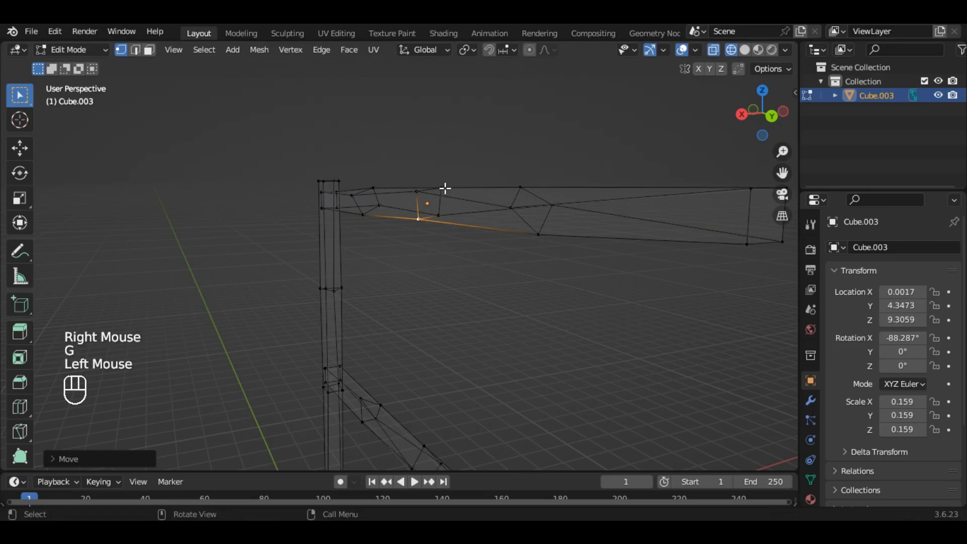
pyautogui.doubleClick(445, 188)
pyautogui.press('g')
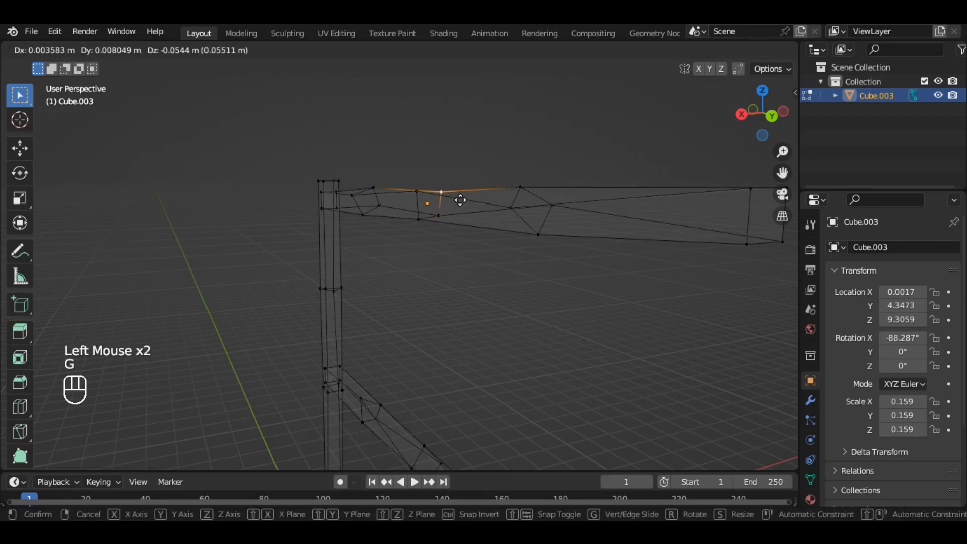
pyautogui.click(477, 239)
pyautogui.click(494, 265)
# - Return to Object Mode with Solid shading and deselect the fence section
pyautogui.scroll(-3, 494, 273)
pyautogui.scroll(1, 484, 289)
pyautogui.moveTo(484, 290); pyautogui.dragTo(575, 272, button='middle')
pyautogui.scroll(-4, 511, 370)
pyautogui.scroll(3, 511, 370)
pyautogui.click(744, 49)
pyautogui.press('Tab')
pyautogui.click(596, 284)
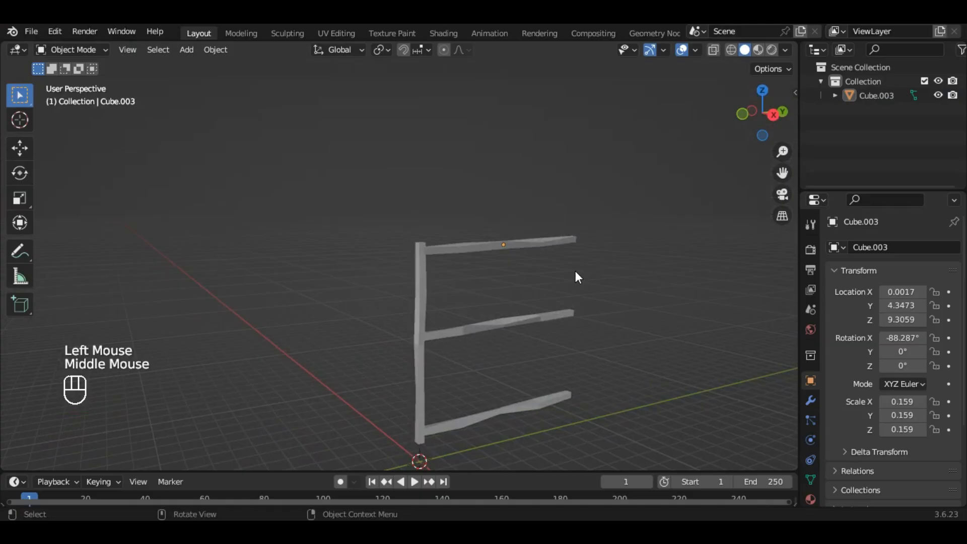
# - Duplicate the fence section about 8.4 m along global Y, so the copy's post meets the ends of the original rails
pyautogui.click(511, 322)
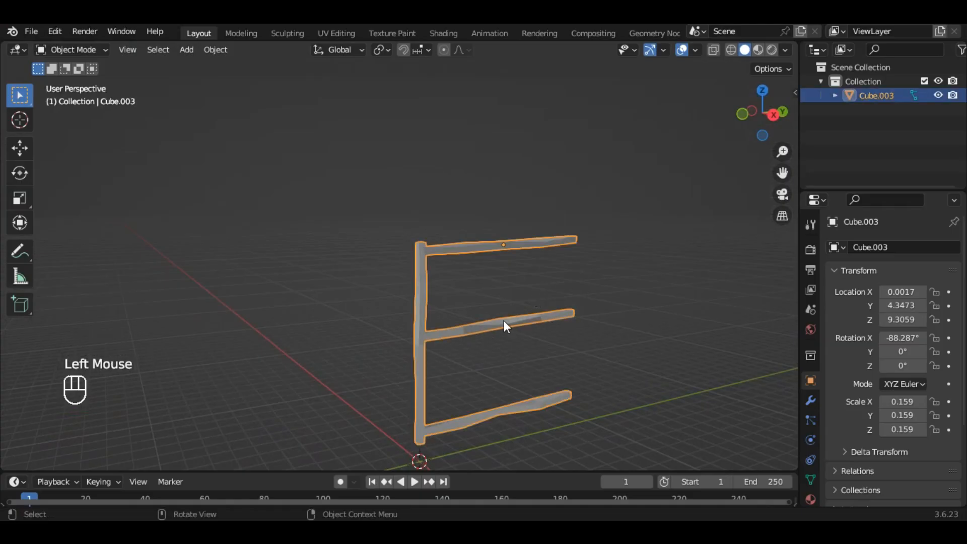
pyautogui.press('alt')
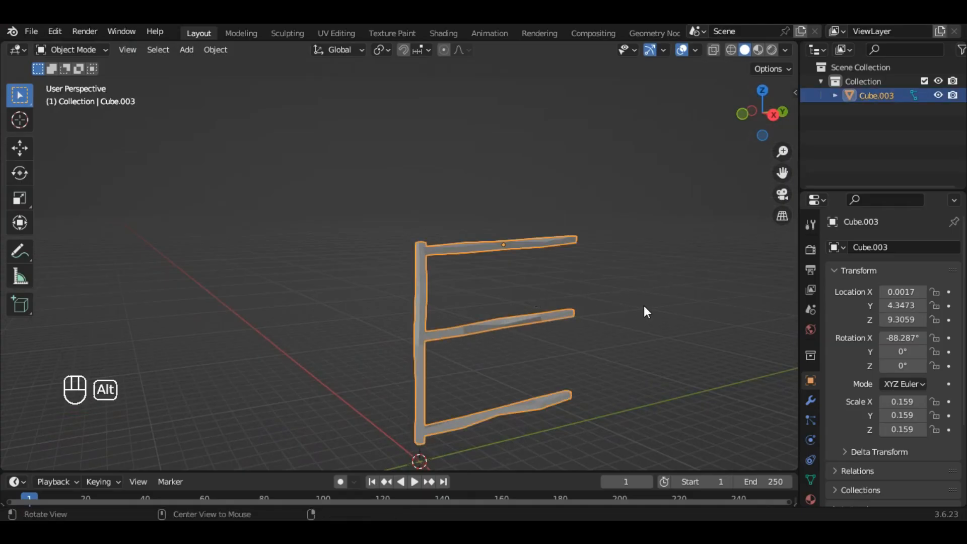
pyautogui.keyDown('alt'); pyautogui.moveTo(630, 291); pyautogui.dragTo(673, 296, button='middle'); pyautogui.keyUp('alt')
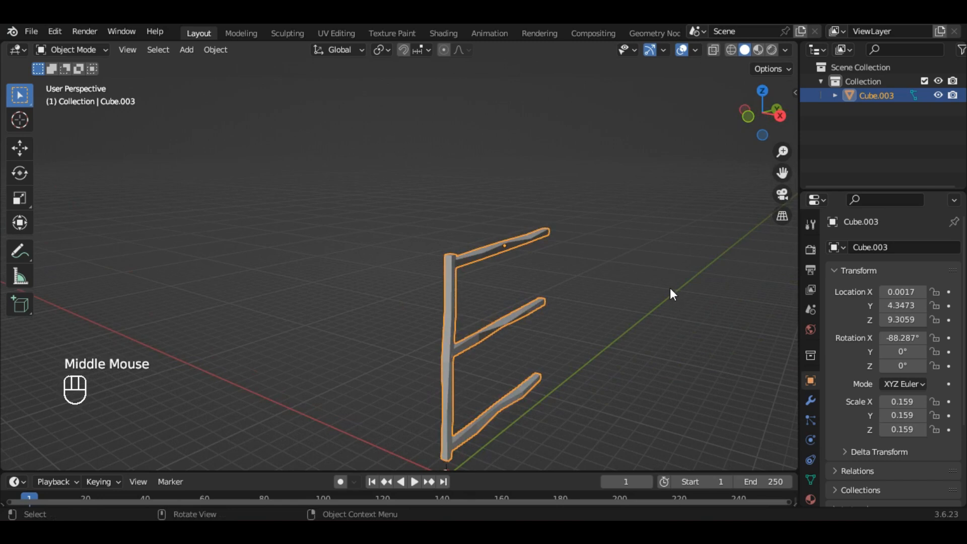
pyautogui.hotkey('shift', 'd')
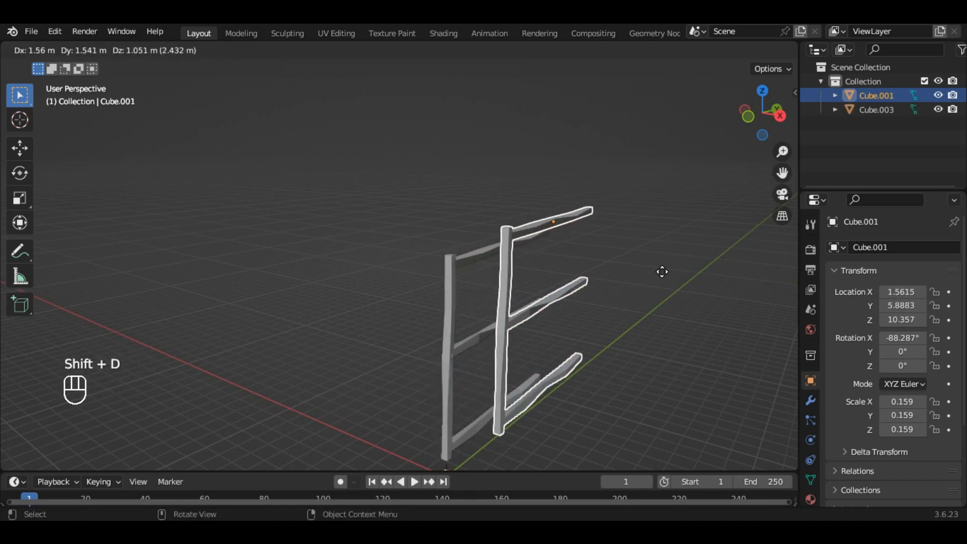
pyautogui.press('y')
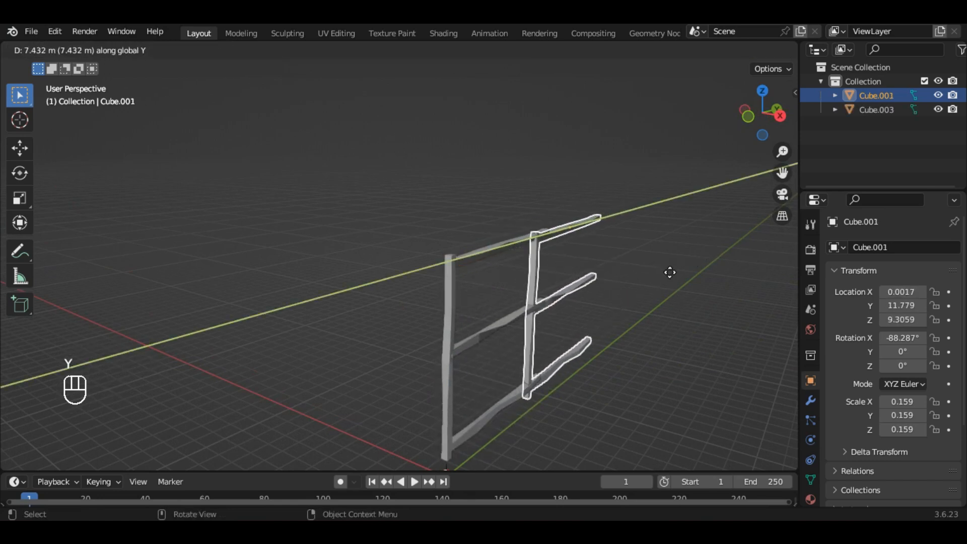
pyautogui.click(682, 264)
pyautogui.moveTo(680, 265); pyautogui.dragTo(610, 261, button='middle')
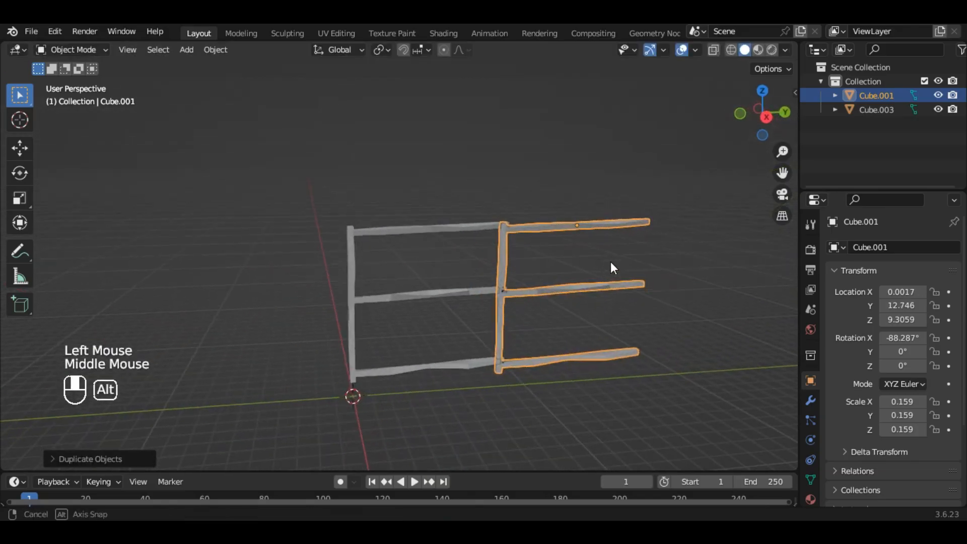
# - Move the duplicated fence section about 0.38 m along global Y and raise it about 0.32 m along Z to meet the original rails
pyautogui.press('g')
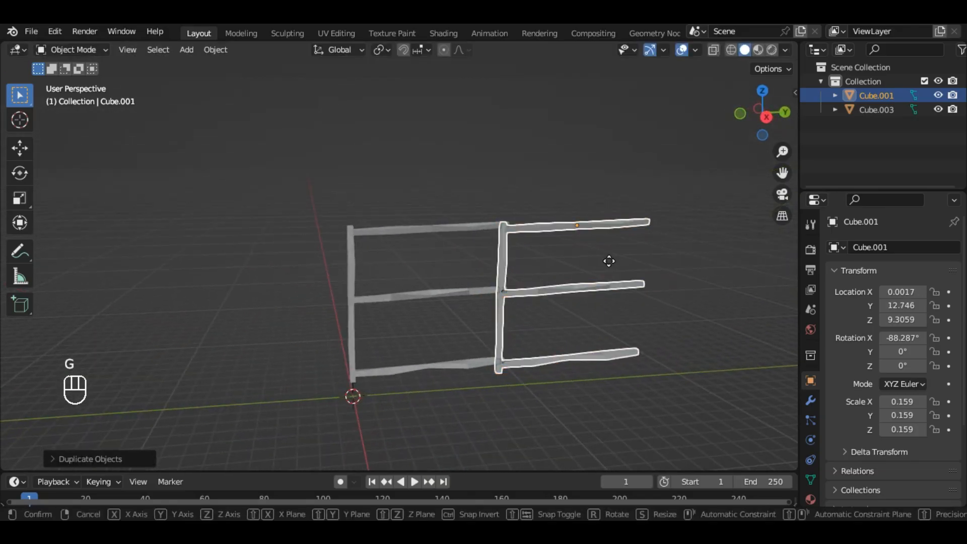
pyautogui.press('y')
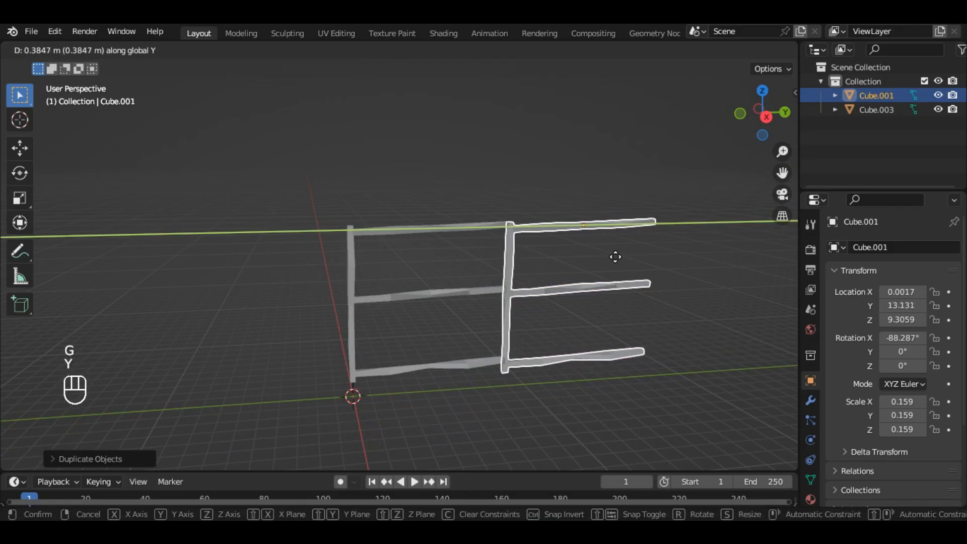
pyautogui.click(615, 257)
pyautogui.moveTo(614, 255); pyautogui.dragTo(642, 296, button='middle')
pyautogui.click(639, 300)
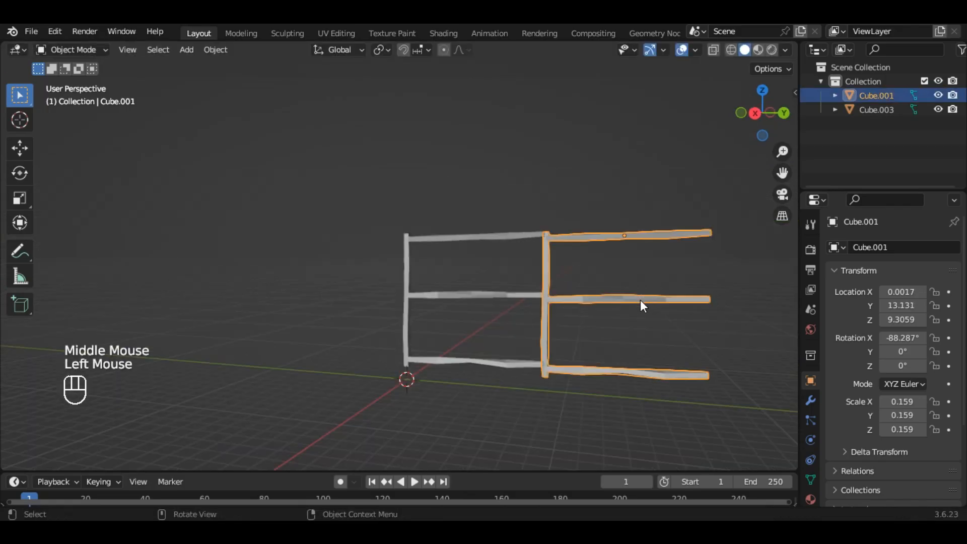
pyautogui.press('g')
pyautogui.press('z')
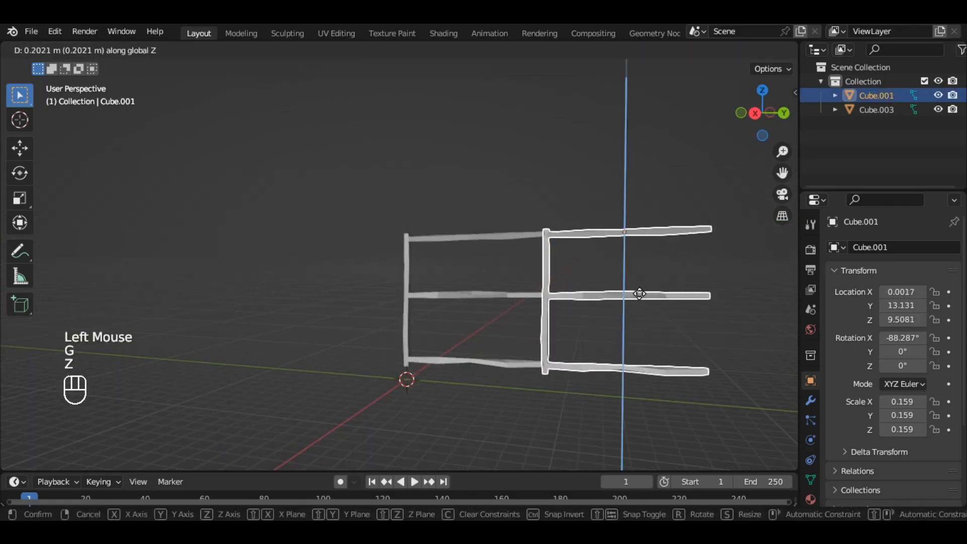
pyautogui.click(641, 294)
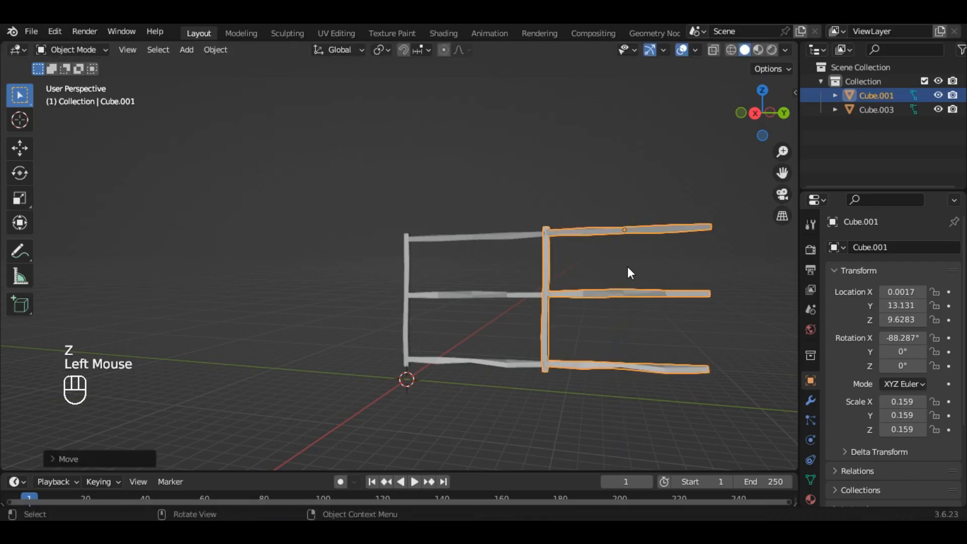
pyautogui.click(613, 272)
# - Duplicate both fence sections about 17.4 m along global Y so the copies continue from the rail ends
pyautogui.moveTo(514, 263); pyautogui.dragTo(601, 272, button='middle')
pyautogui.moveTo(575, 155); pyautogui.dragTo(240, 398)
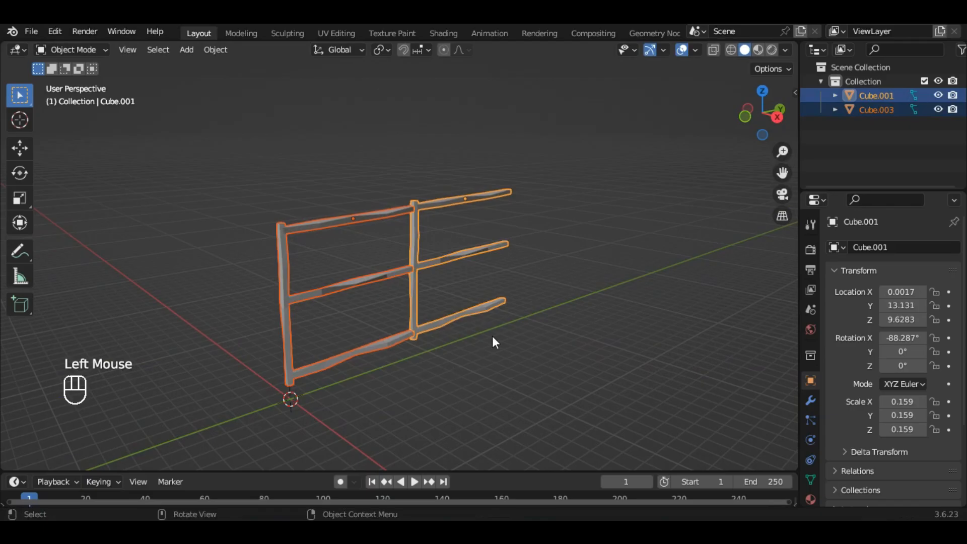
pyautogui.hotkey('shift', 'd')
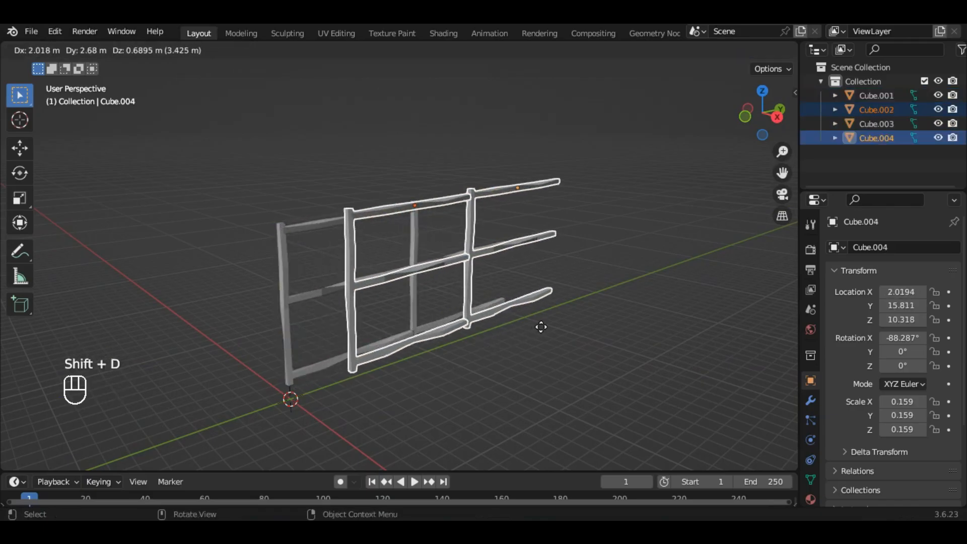
pyautogui.press('y')
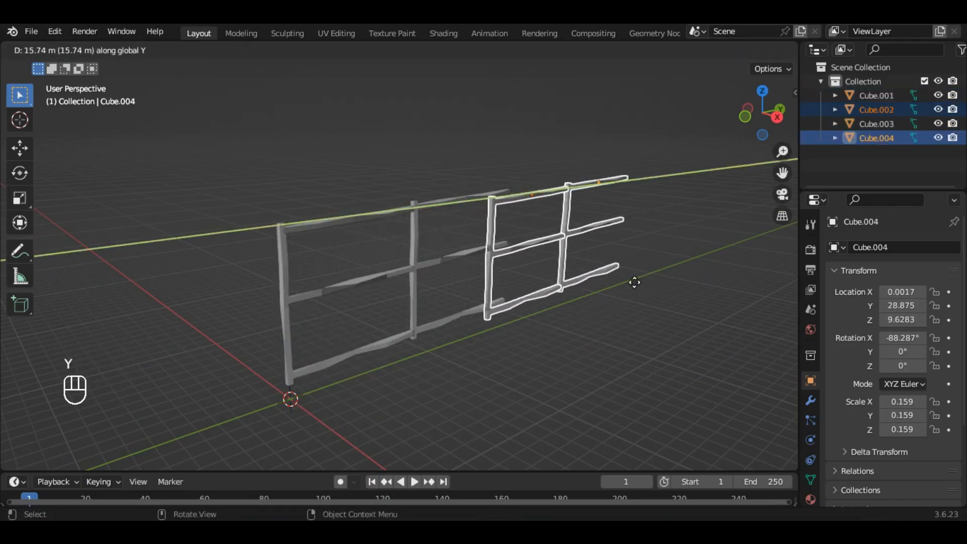
pyautogui.click(646, 275)
pyautogui.moveTo(650, 270); pyautogui.dragTo(581, 257, button='middle')
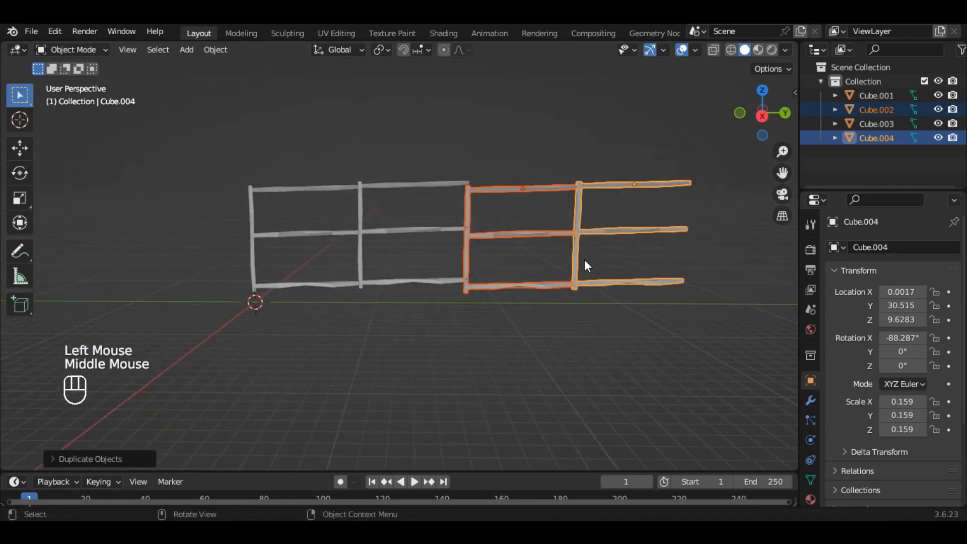
# - Raise the two copied fence sections about 0.61 m along global Z to line up with the existing rails, and deselect them
pyautogui.press('g')
pyautogui.press('z')
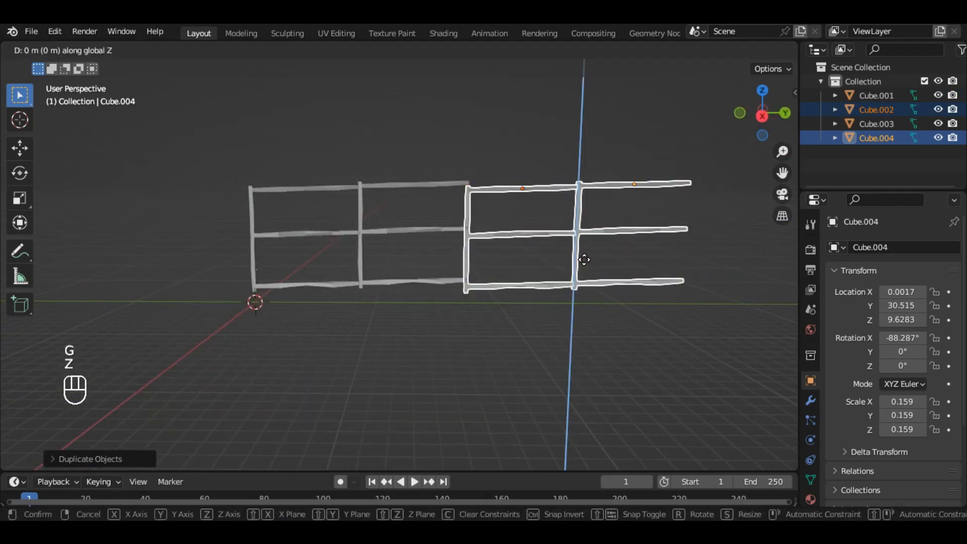
pyautogui.click(585, 252)
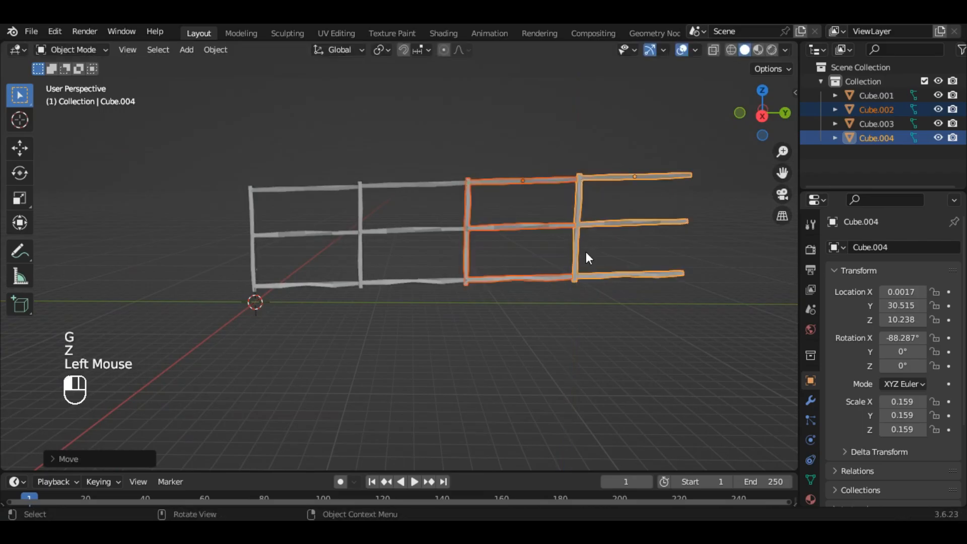
pyautogui.click(528, 165)
# - Duplicate all four fence sections about 34.5 m along global Y to extend the fence lengthwise
pyautogui.moveTo(425, 140); pyautogui.dragTo(333, 125, button='middle')
pyautogui.scroll(-3, 322, 127)
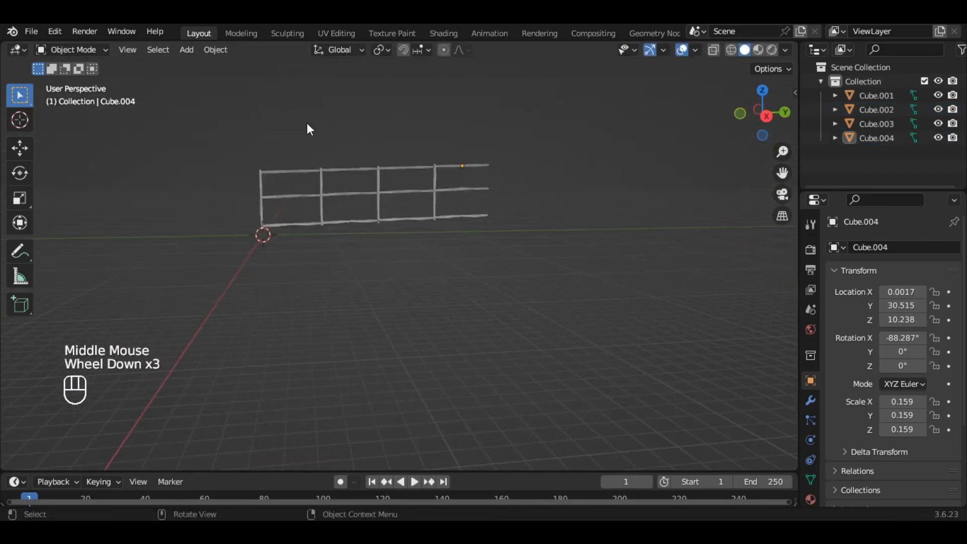
pyautogui.scroll(3, 308, 126)
pyautogui.moveTo(605, 119); pyautogui.dragTo(222, 344)
pyautogui.hotkey('shift', 'd')
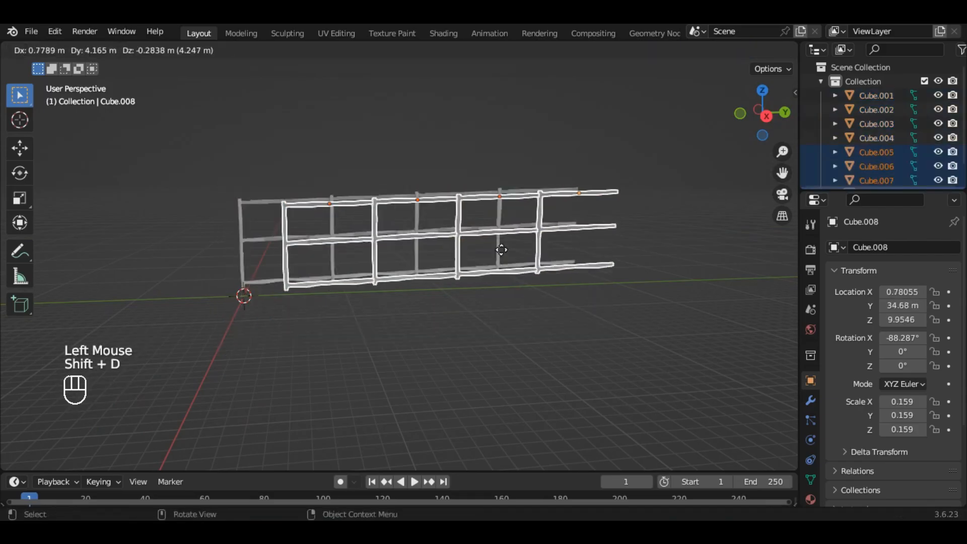
pyautogui.press('y')
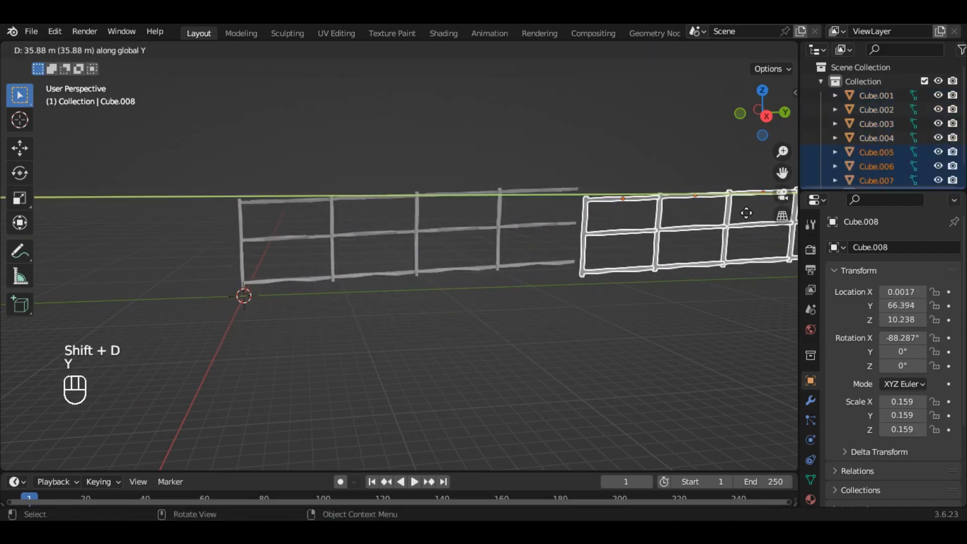
pyautogui.click(731, 216)
# - Raise the four copied sections about 1.11 m along global Z so their rails meet the first four, and deselect them
pyautogui.moveTo(669, 189); pyautogui.dragTo(642, 188, button='middle')
pyautogui.press('g')
pyautogui.press('z')
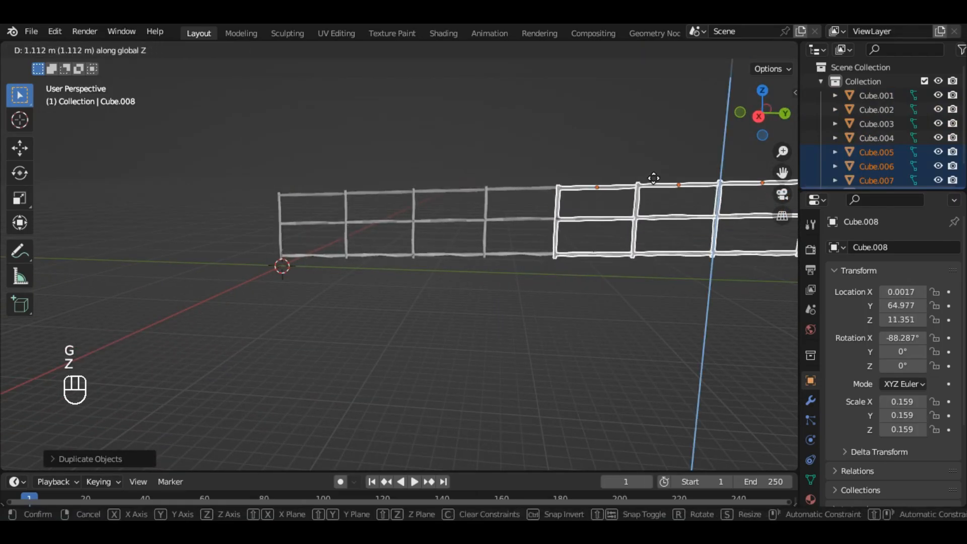
pyautogui.click(653, 178)
pyautogui.doubleClick(615, 146)
pyautogui.moveTo(695, 198); pyautogui.dragTo(562, 315)
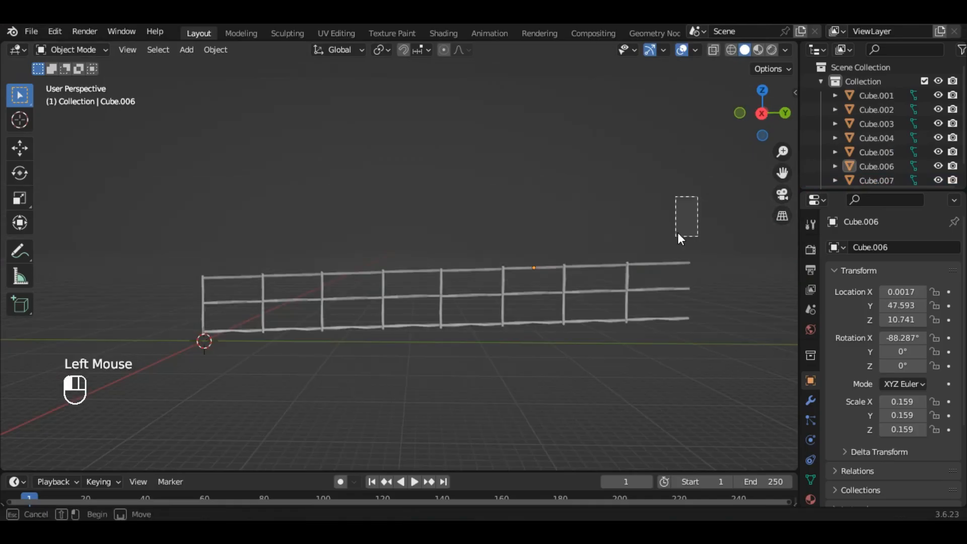
pyautogui.moveTo(554, 209); pyautogui.dragTo(462, 296)
pyautogui.moveTo(438, 201); pyautogui.dragTo(348, 317)
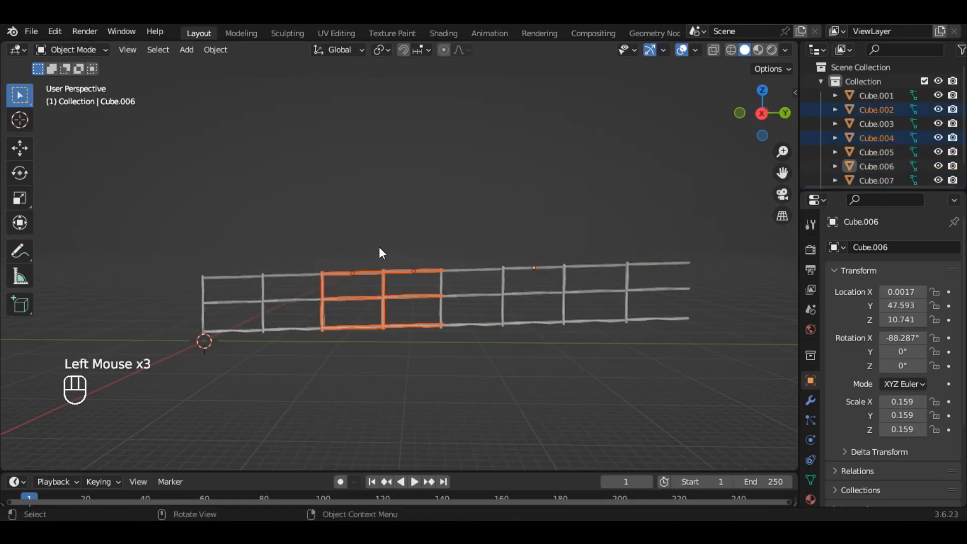
pyautogui.click(581, 199)
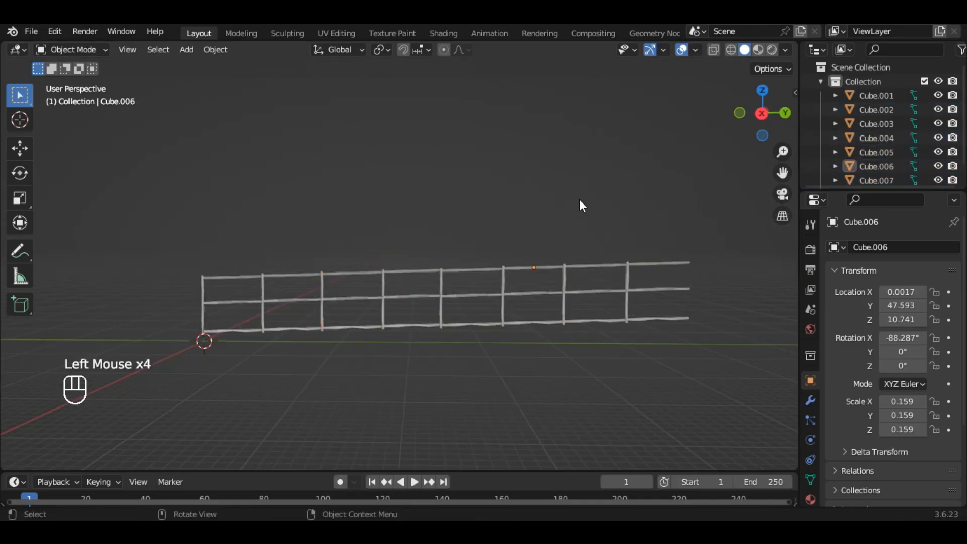
# - Join all the fence sections into a single object and rotate it about 0.66° in the current side view
pyautogui.press('a')
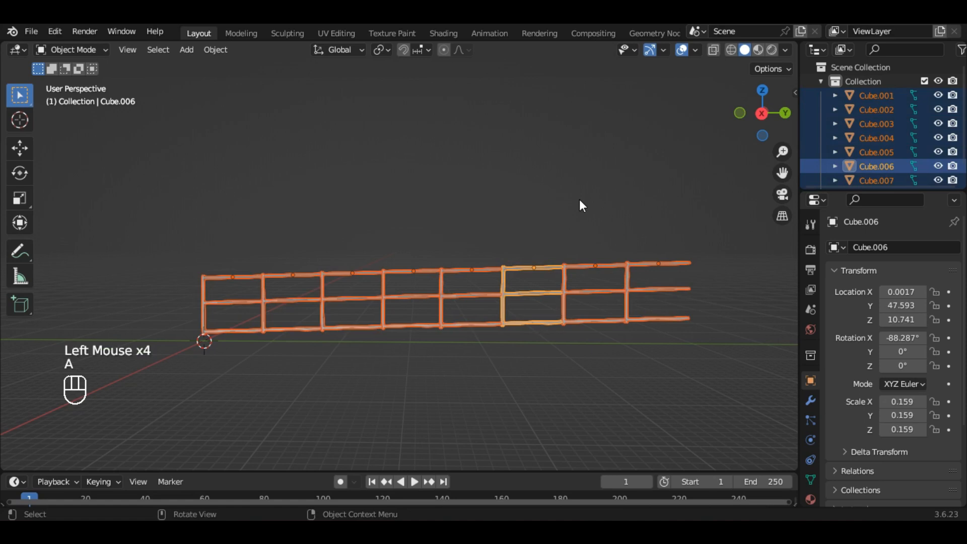
pyautogui.hotkey('ctrl', 'j')
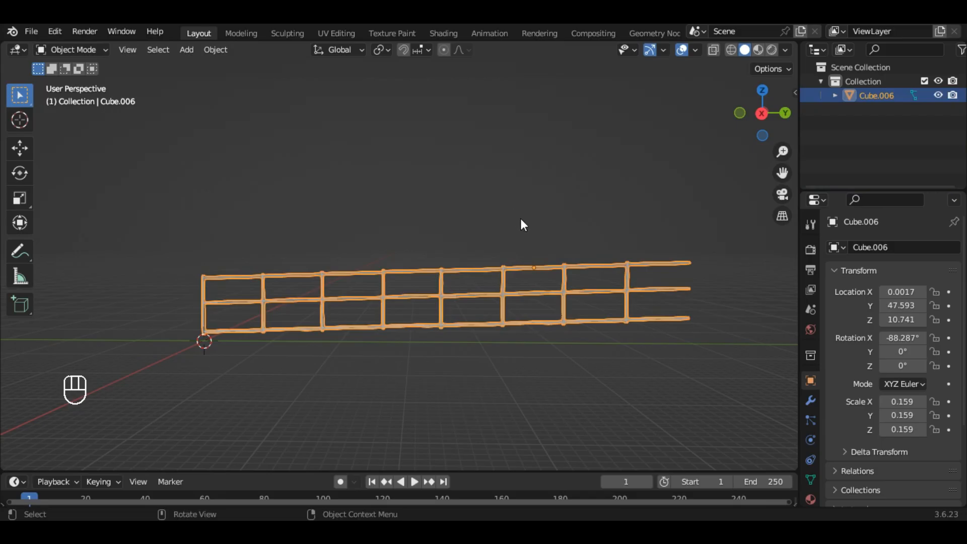
pyautogui.press('r')
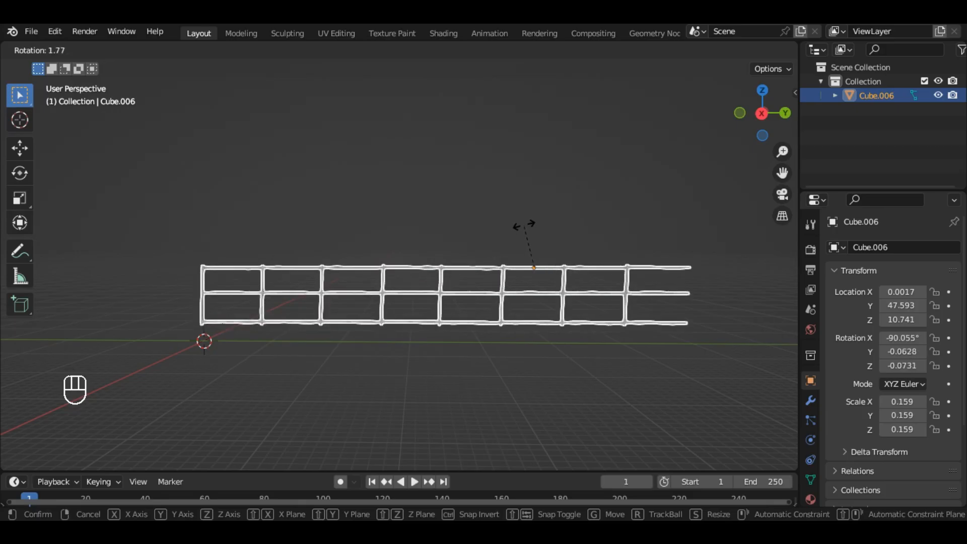
pyautogui.click(522, 225)
pyautogui.click(503, 218)
# - Duplicate the joined fence about 68 m along global Y, placing the copy at the far end of the original
pyautogui.keyDown('alt'); pyautogui.moveTo(503, 218); pyautogui.dragTo(355, 222, button='middle'); pyautogui.keyUp('alt')
pyautogui.scroll(-3, 235, 224)
pyautogui.scroll(3, 332, 212)
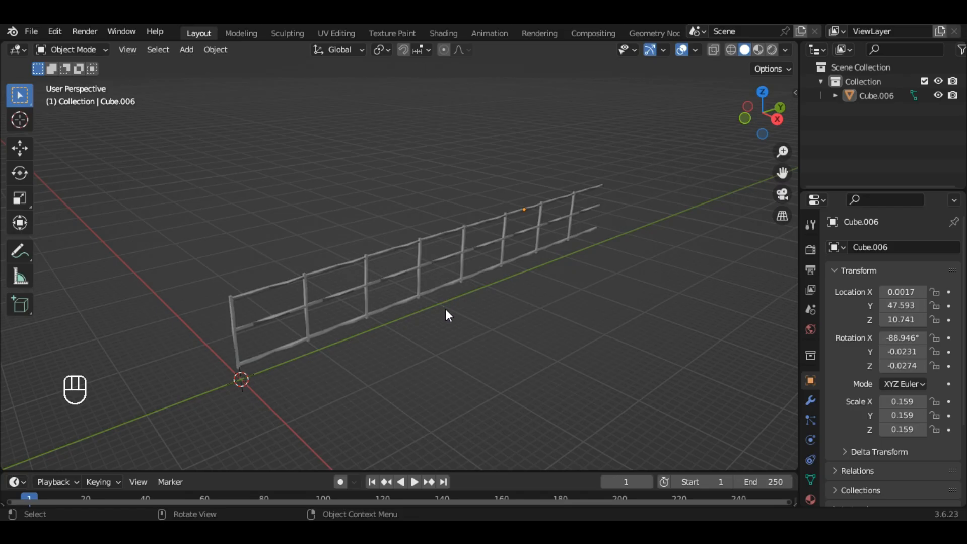
pyautogui.click(418, 267)
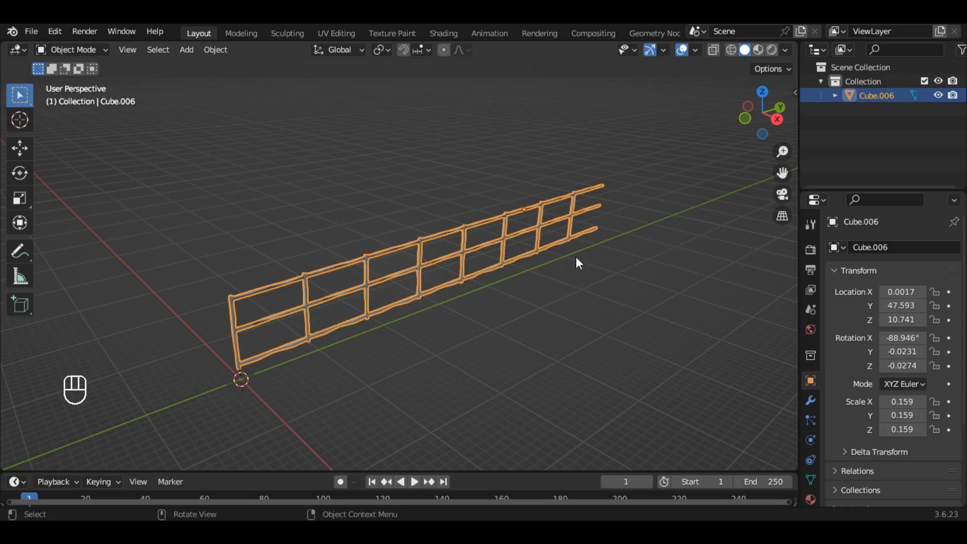
pyautogui.press('shift')
pyautogui.hotkey('shift', 'd')
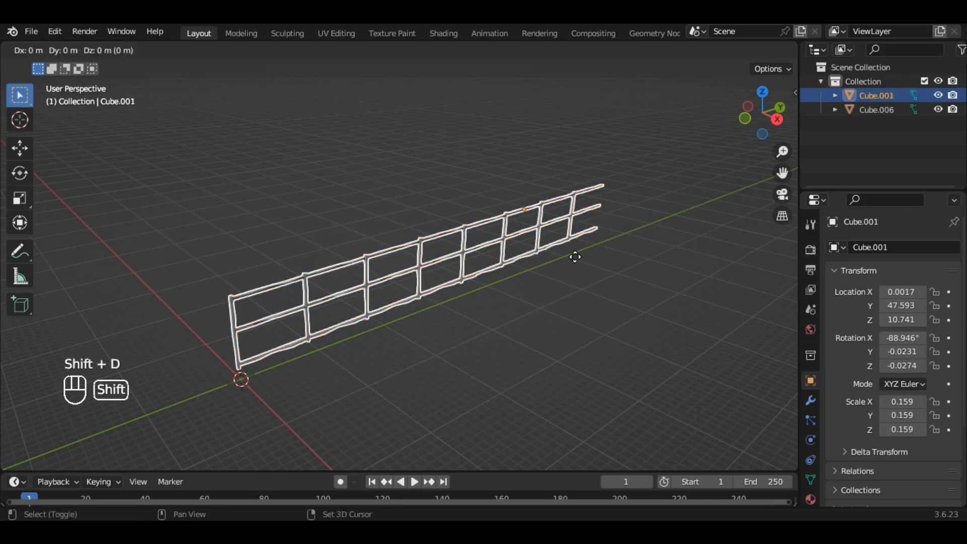
pyautogui.press('y')
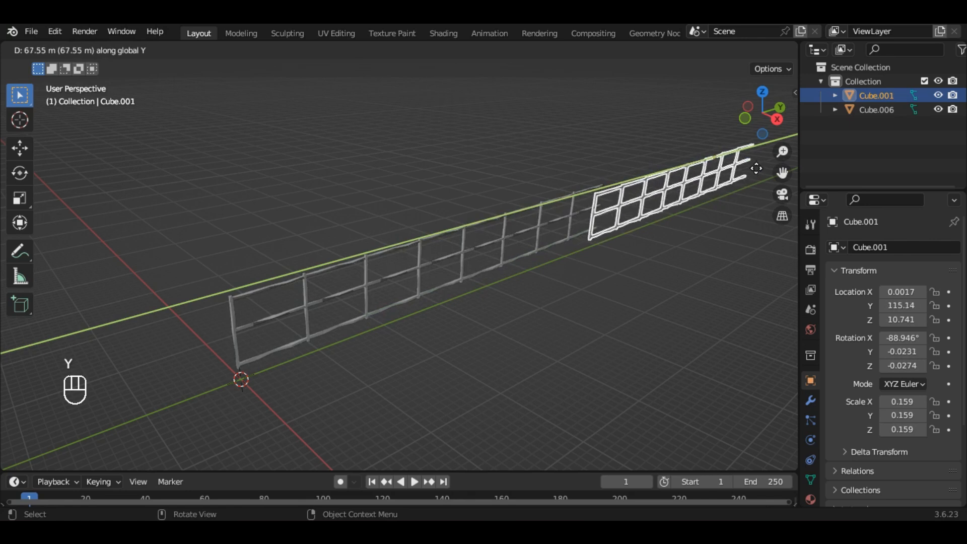
pyautogui.click(622, 190)
# - Move the fence copy about 1 m further along global Y and raise it about 1.48 m along Z to meet the original's rail ends
pyautogui.scroll(3, 628, 191)
pyautogui.keyDown('alt'); pyautogui.moveTo(660, 240); pyautogui.dragTo(546, 179, button='middle'); pyautogui.keyUp('alt')
pyautogui.press('g')
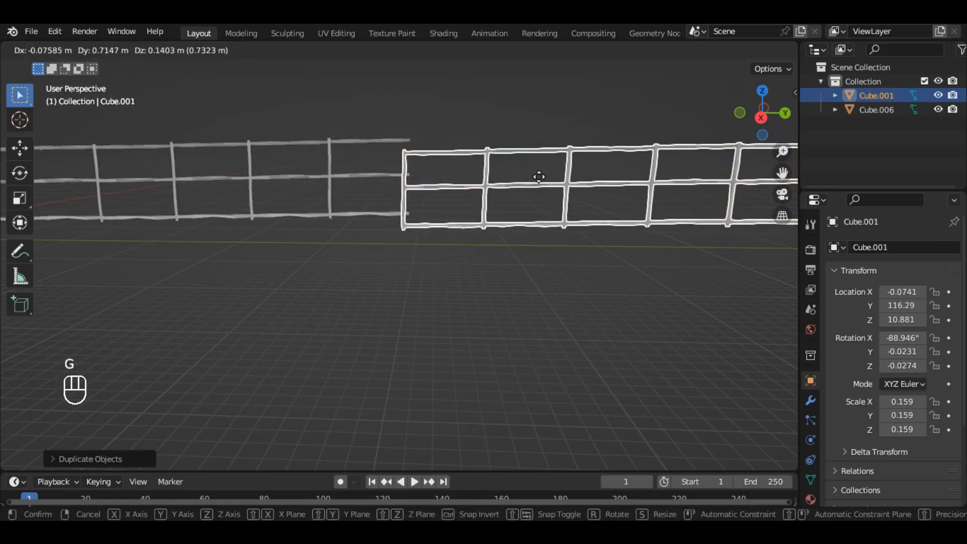
pyautogui.press('y')
pyautogui.click(540, 178)
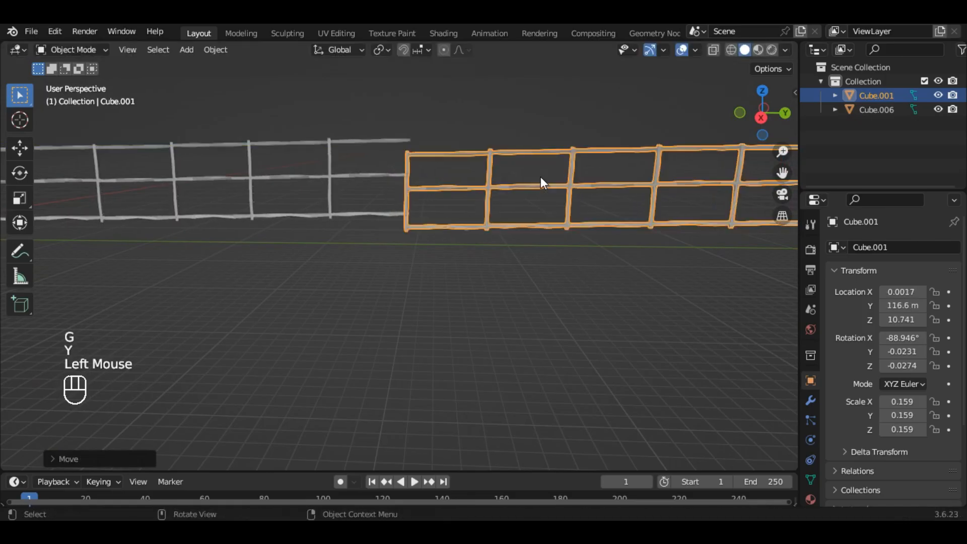
pyautogui.press('g')
pyautogui.press('z')
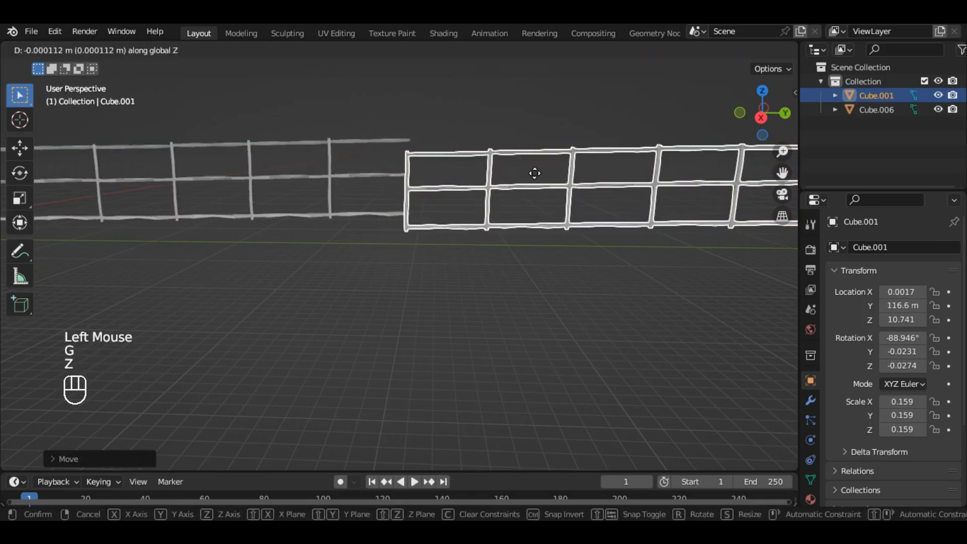
pyautogui.click(528, 167)
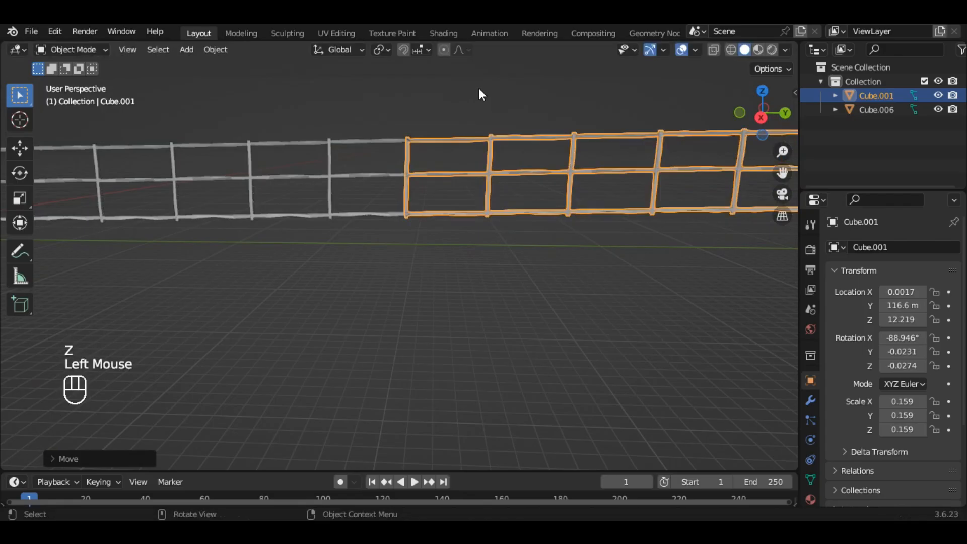
pyautogui.click(466, 110)
# - Join the two long fence runs into one object and deselect it
pyautogui.scroll(-3, 436, 95)
pyautogui.scroll(2, 431, 105)
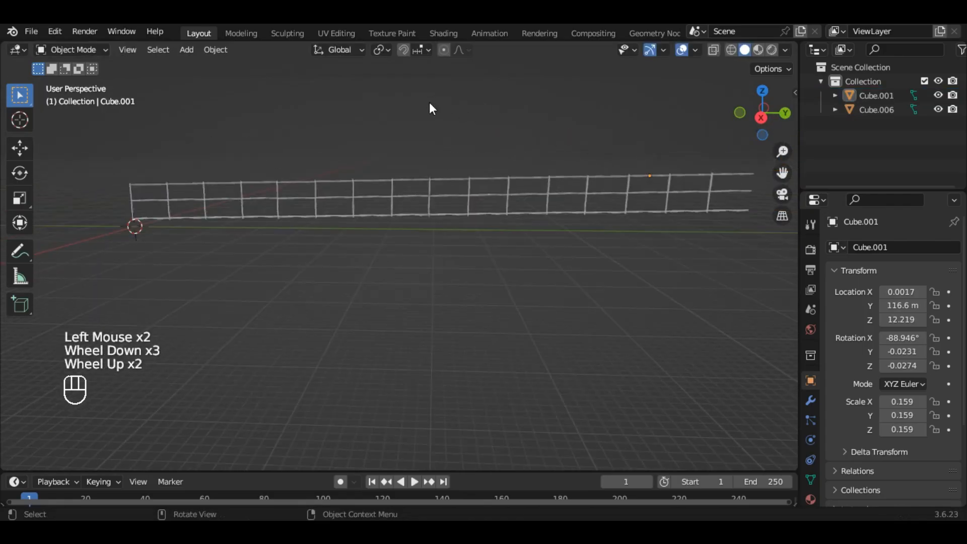
pyautogui.keyDown('alt'); pyautogui.moveTo(412, 111); pyautogui.dragTo(451, 123, button='middle'); pyautogui.keyUp('alt')
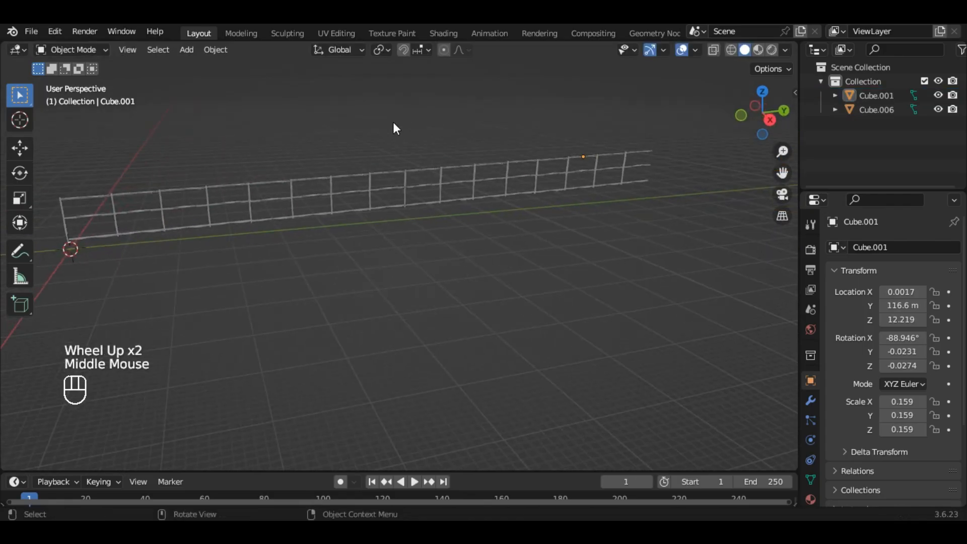
pyautogui.scroll(-1, 392, 122)
pyautogui.scroll(2, 389, 123)
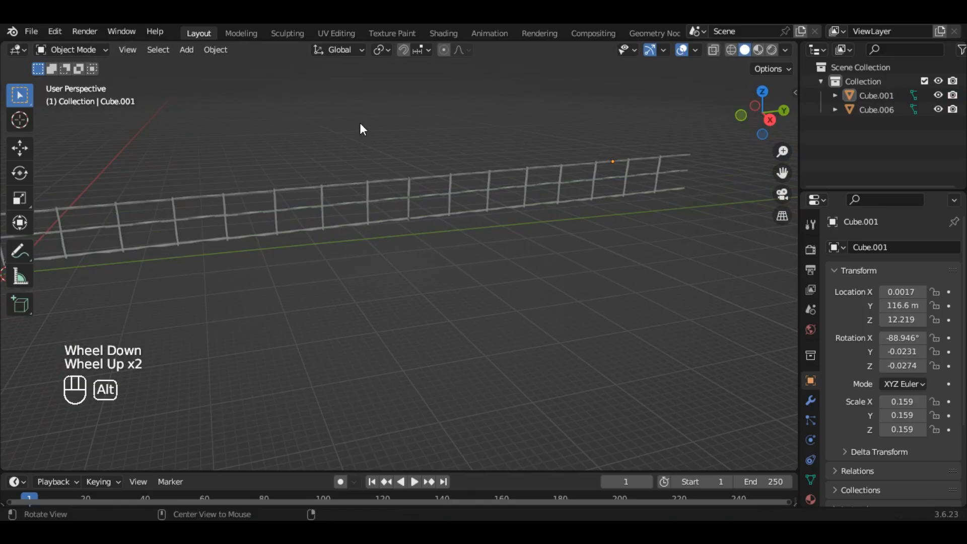
pyautogui.scroll(-1, 338, 124)
pyautogui.moveTo(307, 147); pyautogui.dragTo(441, 234)
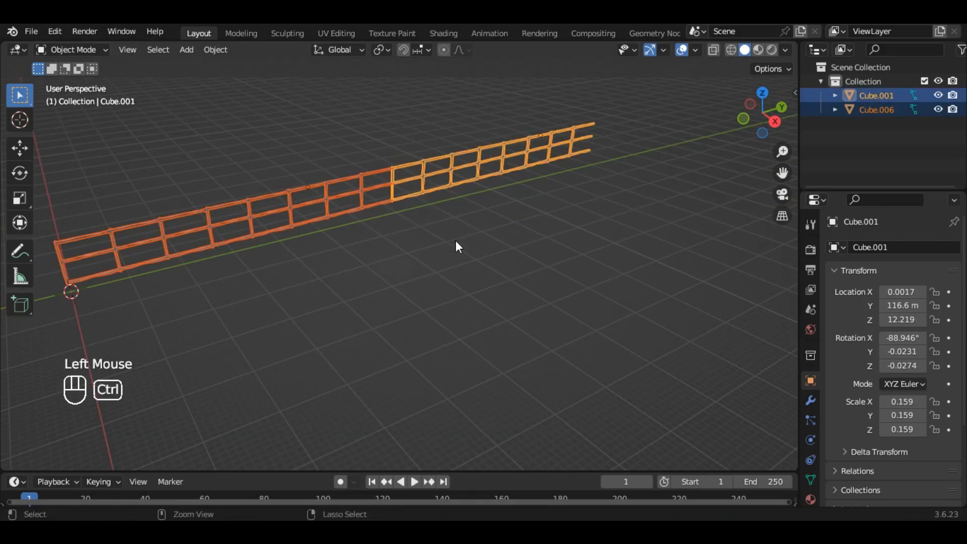
pyautogui.hotkey('ctrl', 'j')
pyautogui.click(446, 236)
pyautogui.moveTo(362, 234); pyautogui.dragTo(344, 233, button='middle')
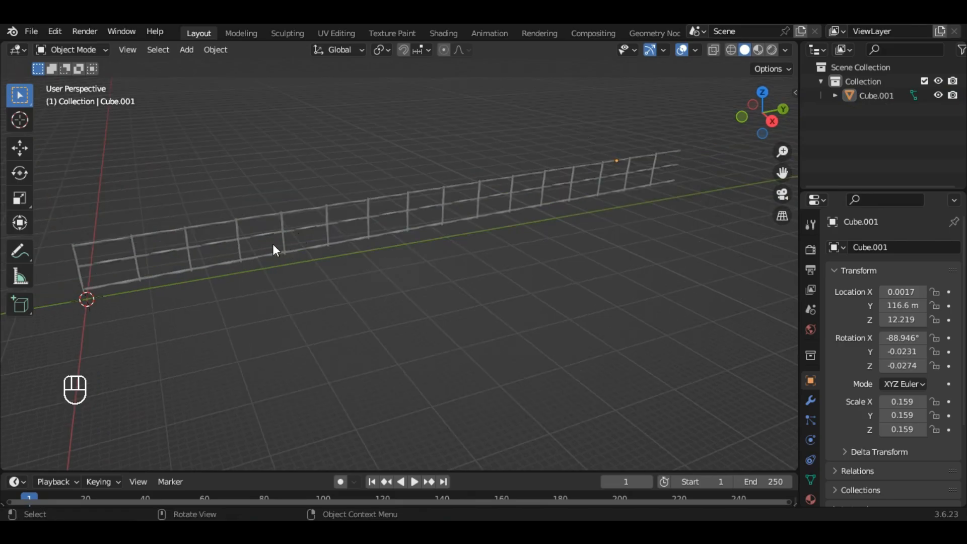
pyautogui.moveTo(273, 249); pyautogui.dragTo(210, 262, button='middle')
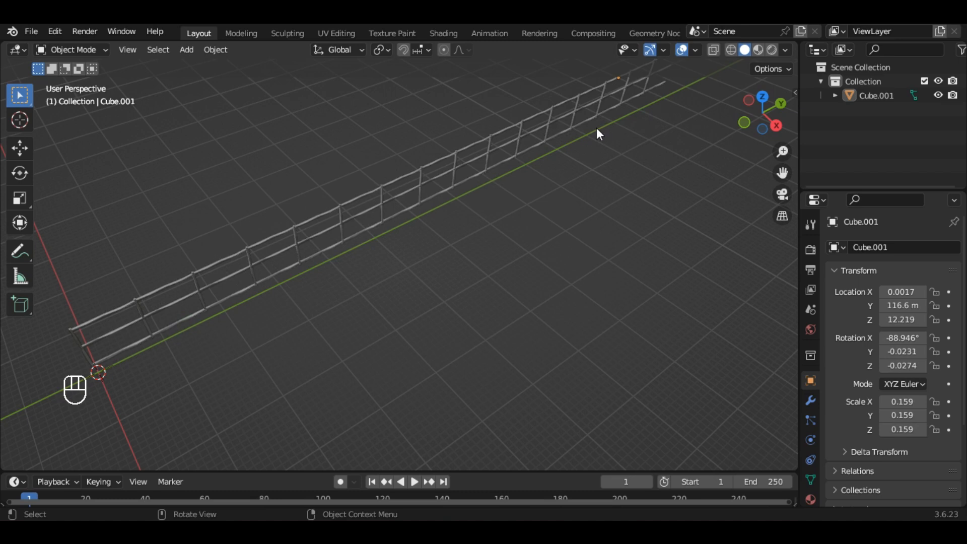
# - Enter Edit Mode in wireframe shading, select the vertices around the fence's fifth post, and enable proportional editing
pyautogui.keyDown('alt'); pyautogui.moveTo(455, 228); pyautogui.dragTo(449, 161, button='middle'); pyautogui.keyUp('alt')
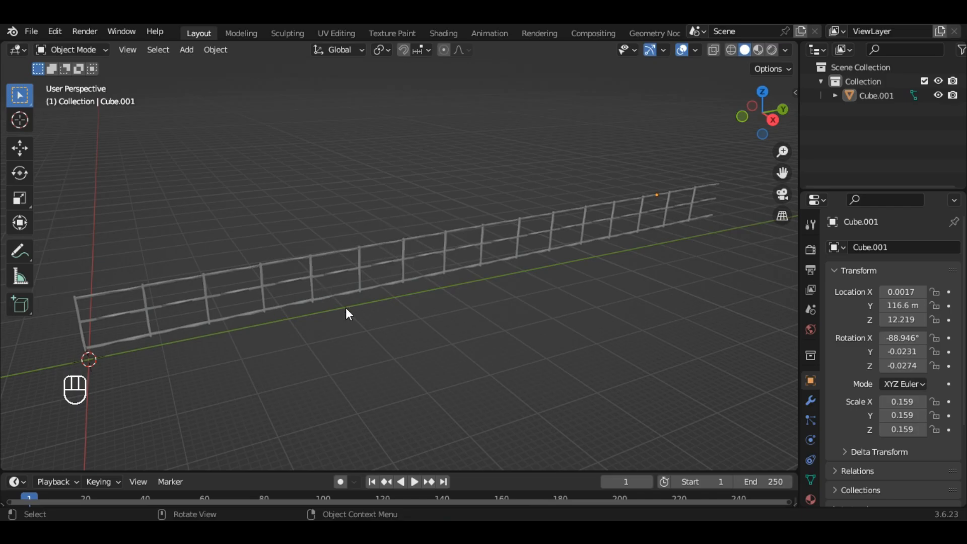
pyautogui.tripleClick(400, 187)
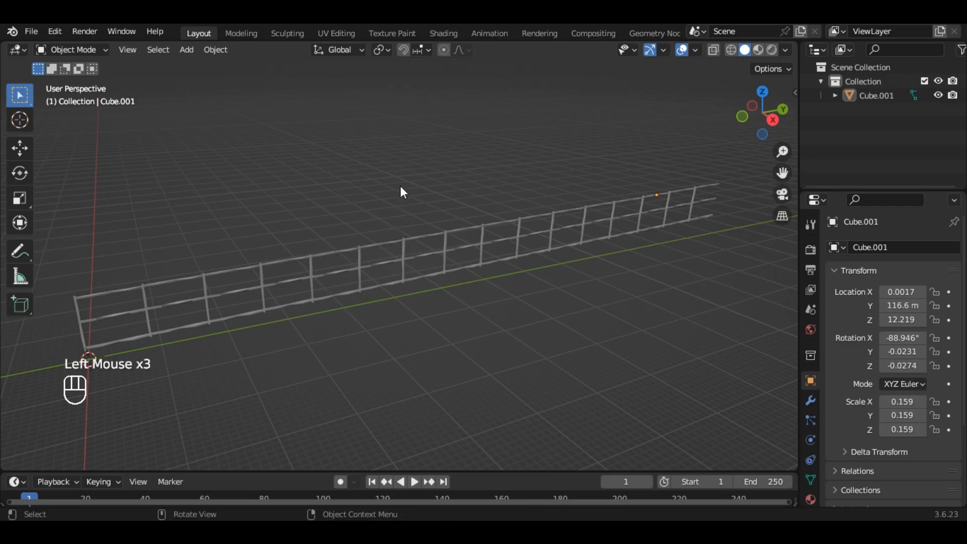
pyautogui.click(444, 50)
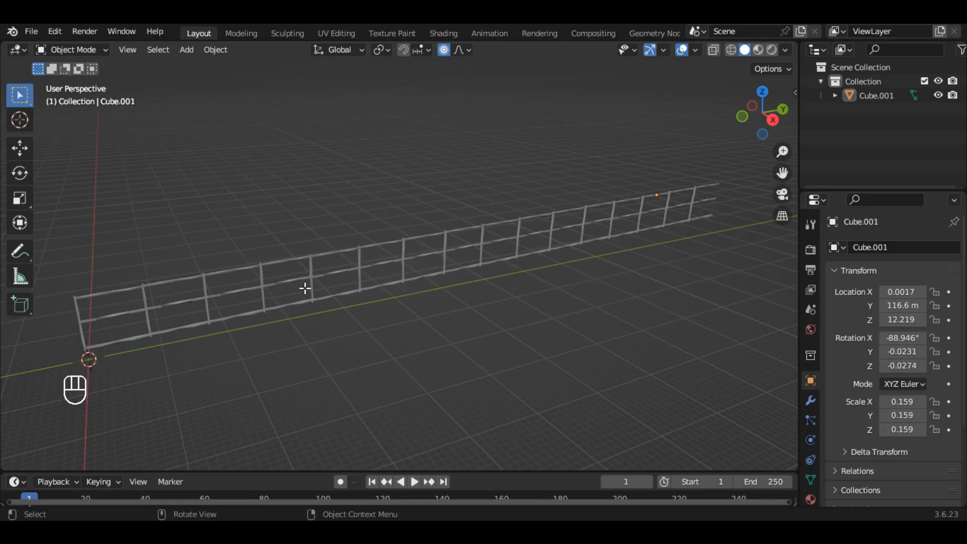
pyautogui.press('Tab')
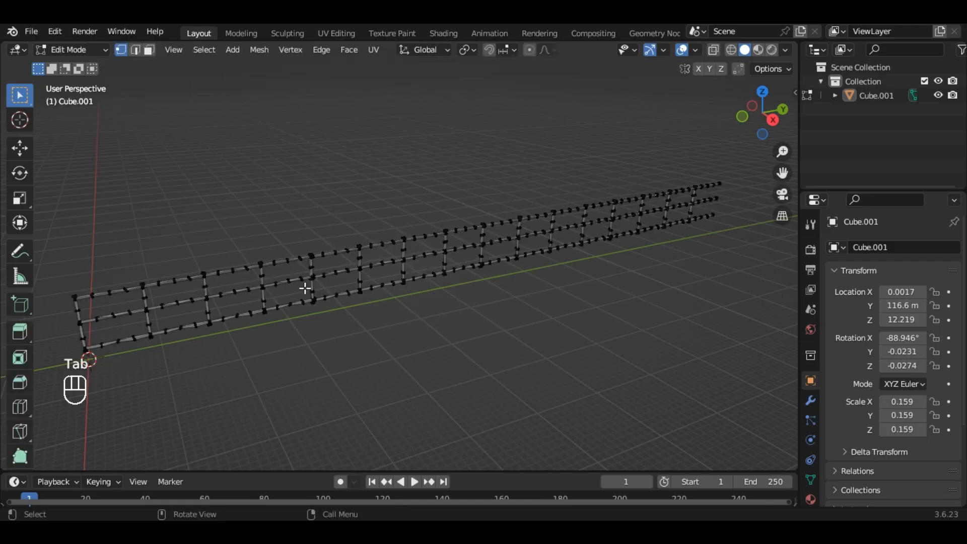
pyautogui.click(730, 50)
pyautogui.moveTo(321, 228); pyautogui.dragTo(293, 340)
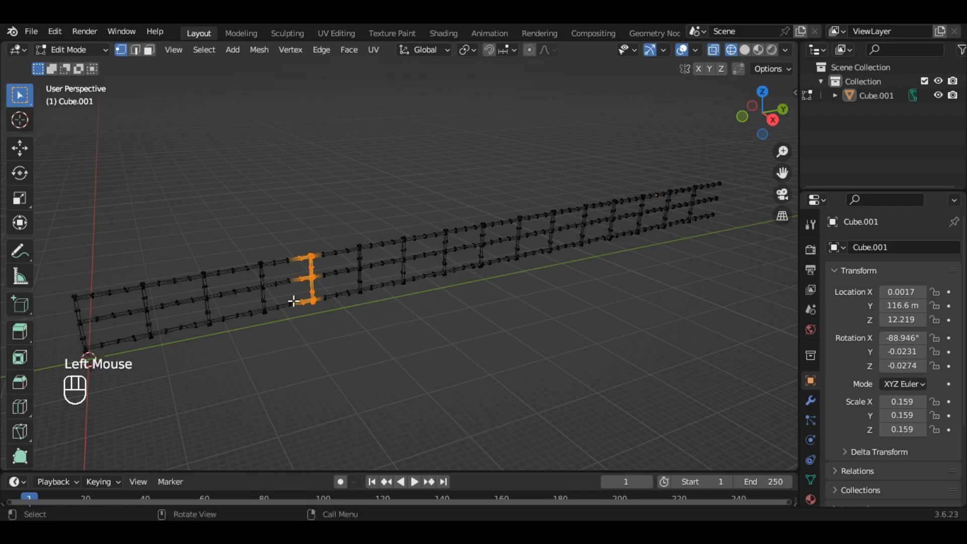
pyautogui.moveTo(294, 300); pyautogui.dragTo(328, 268, button='middle')
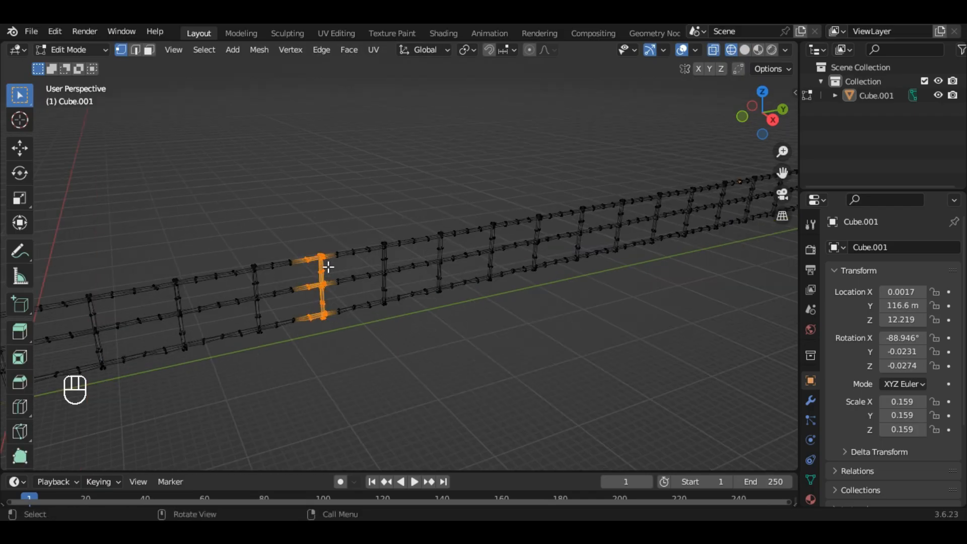
pyautogui.click(530, 50)
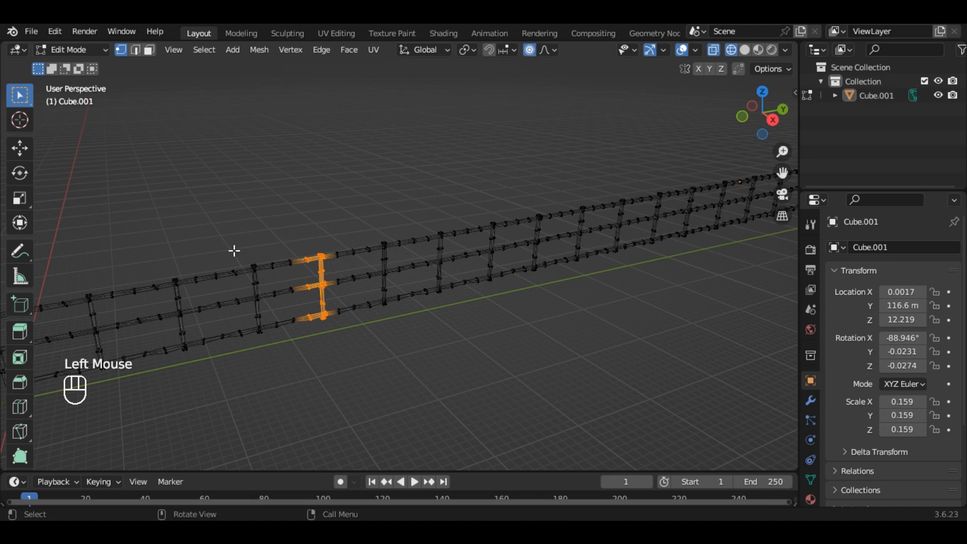
pyautogui.press('g')
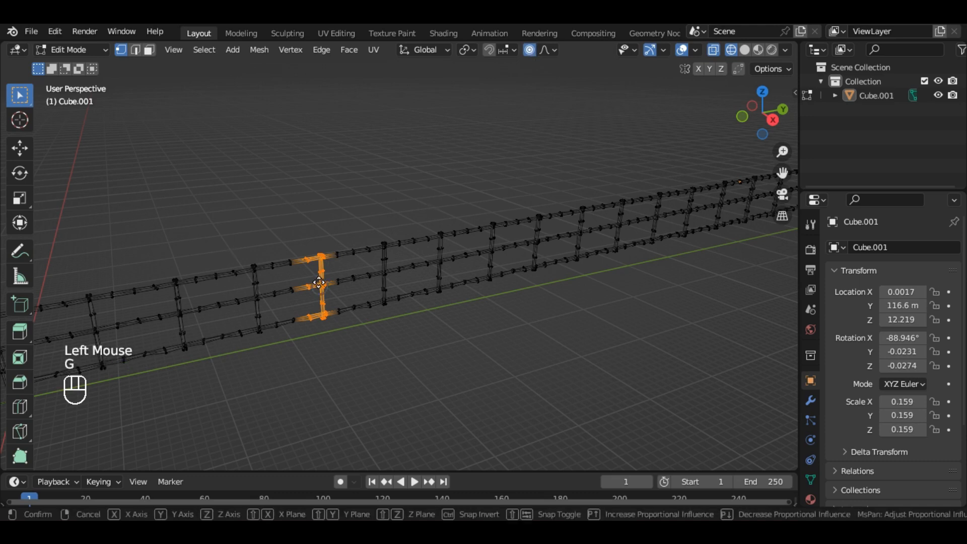
pyautogui.scroll(-6, 319, 283)
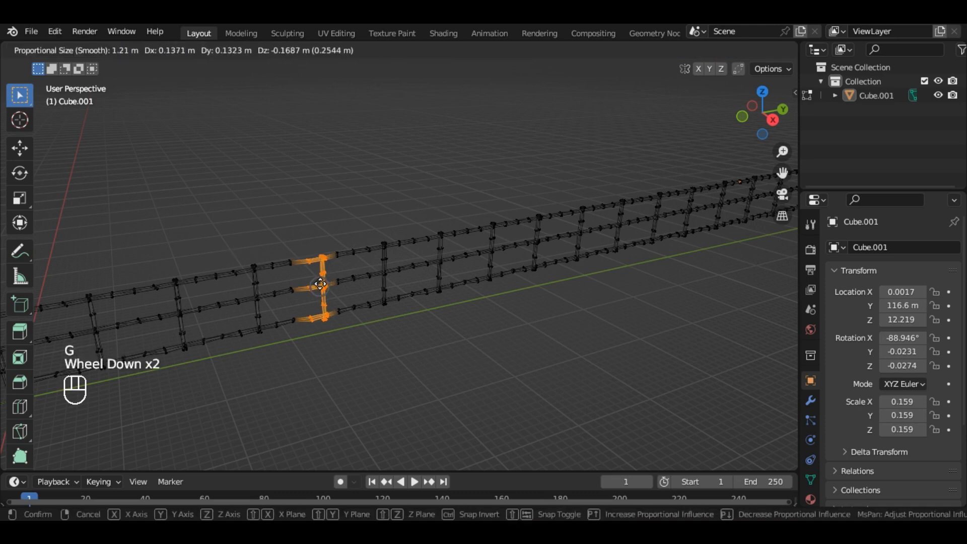
pyautogui.scroll(-8, 321, 284)
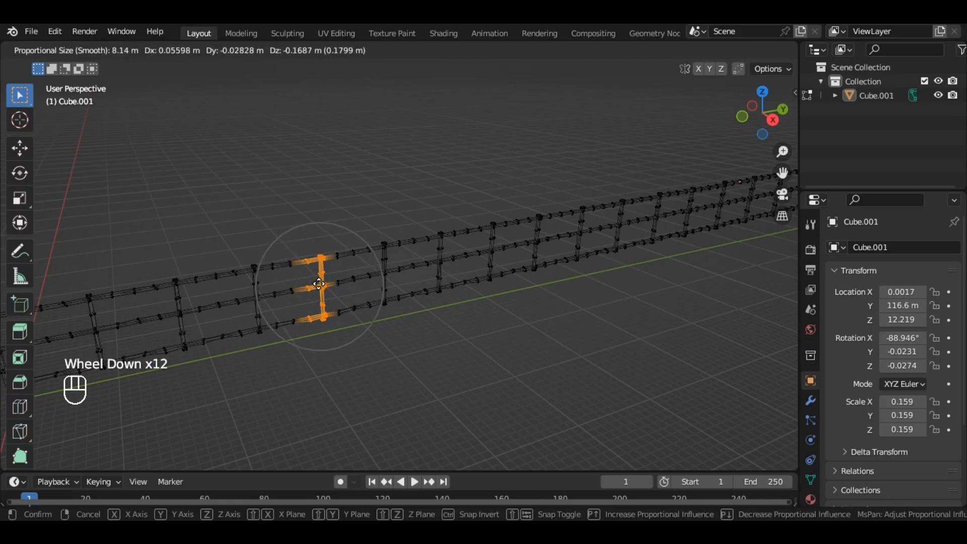
pyautogui.scroll(-4, 321, 284)
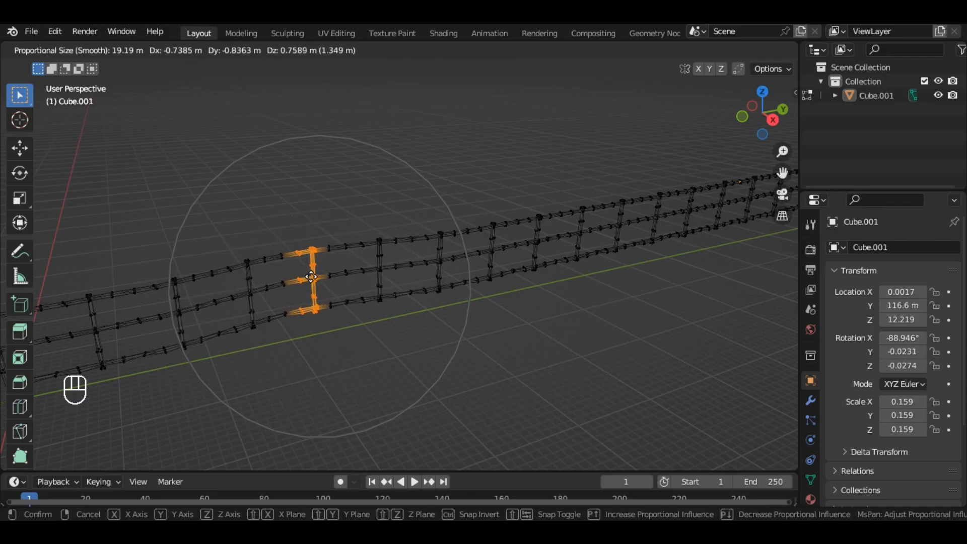
pyautogui.scroll(6, 312, 277)
pyautogui.scroll(1, 311, 277)
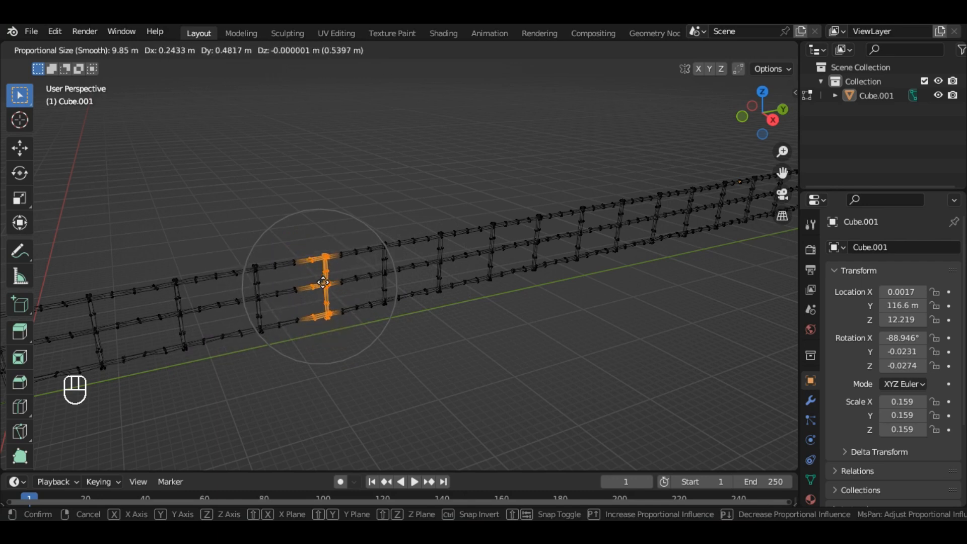
pyautogui.scroll(-10, 321, 281)
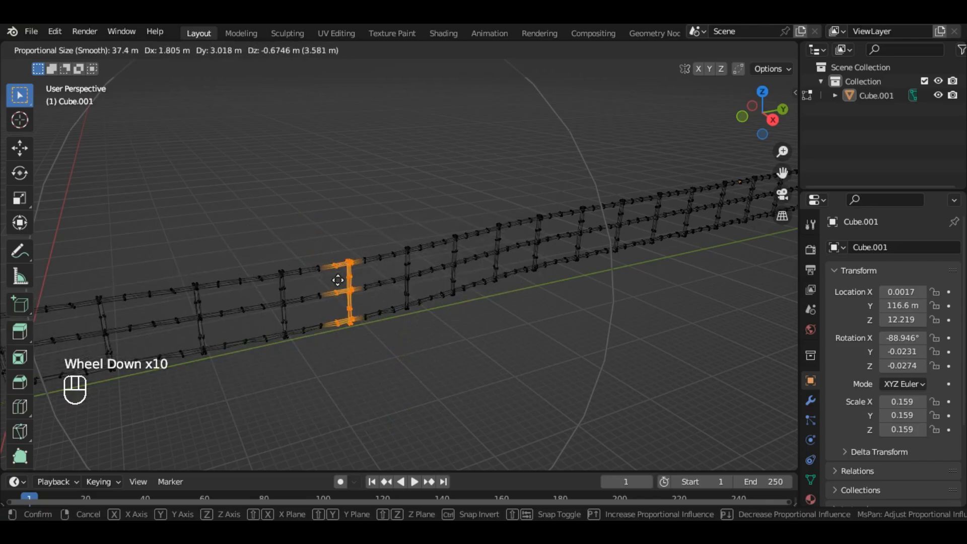
pyautogui.scroll(6, 333, 280)
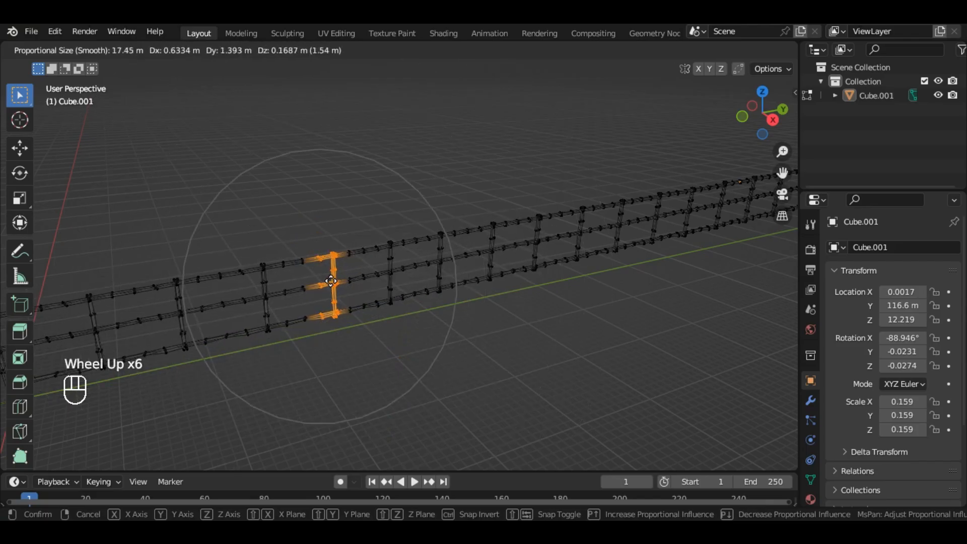
pyautogui.scroll(1, 330, 281)
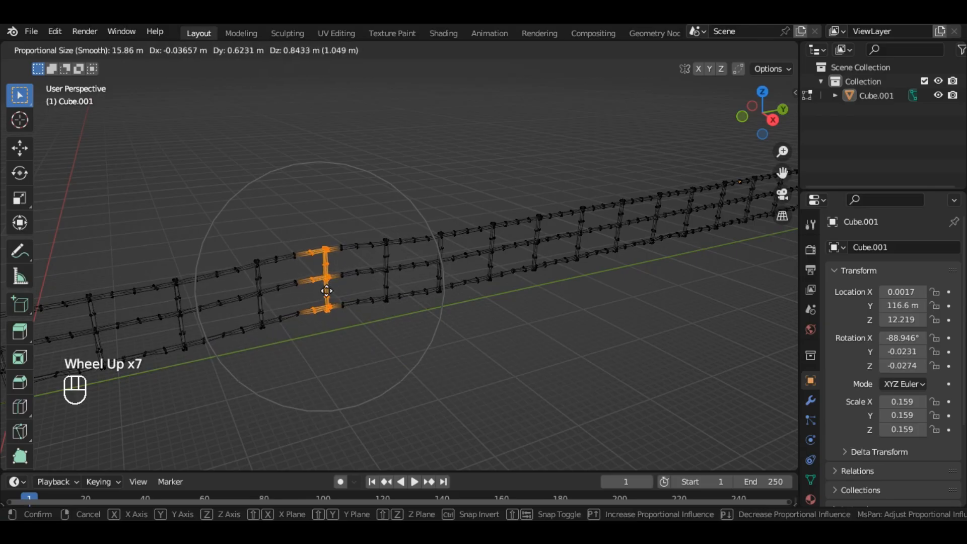
pyautogui.rightClick(326, 278)
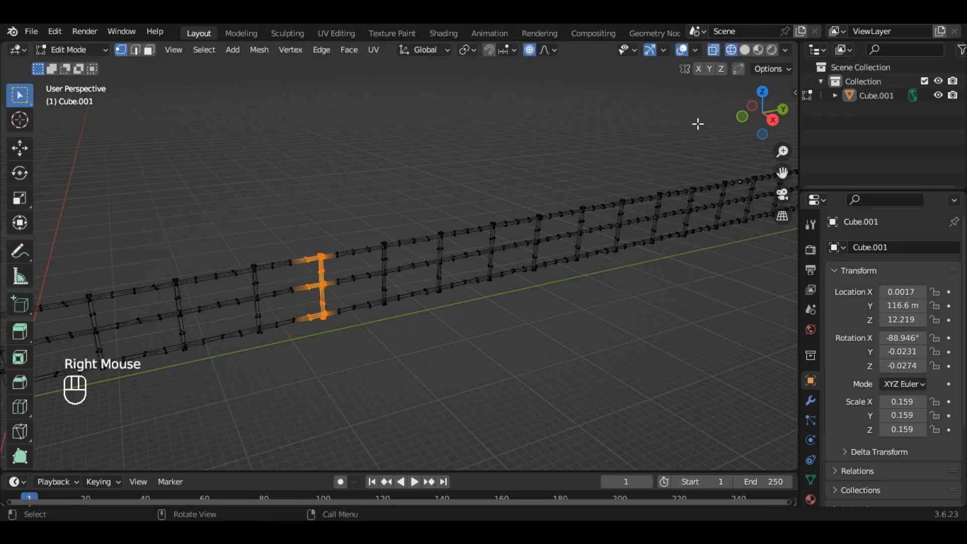
# - In top view, move the selected post section about 1.4 m along X and -0.9 m along Y with a 9.85 m proportional radius
pyautogui.click(762, 91)
pyautogui.scroll(-2, 334, 237)
pyautogui.scroll(-5, 327, 237)
pyautogui.scroll(5, 305, 193)
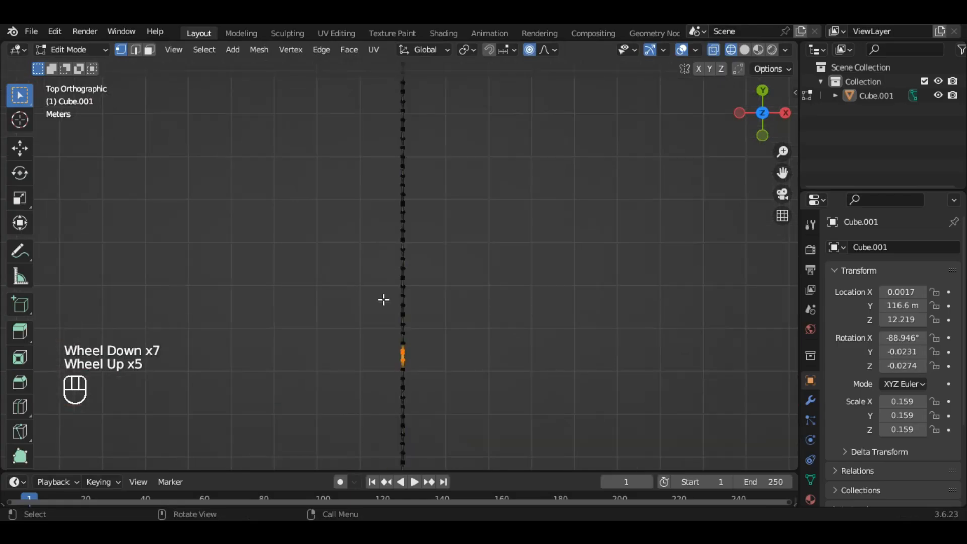
pyautogui.scroll(1, 437, 360)
pyautogui.scroll(-5, 415, 398)
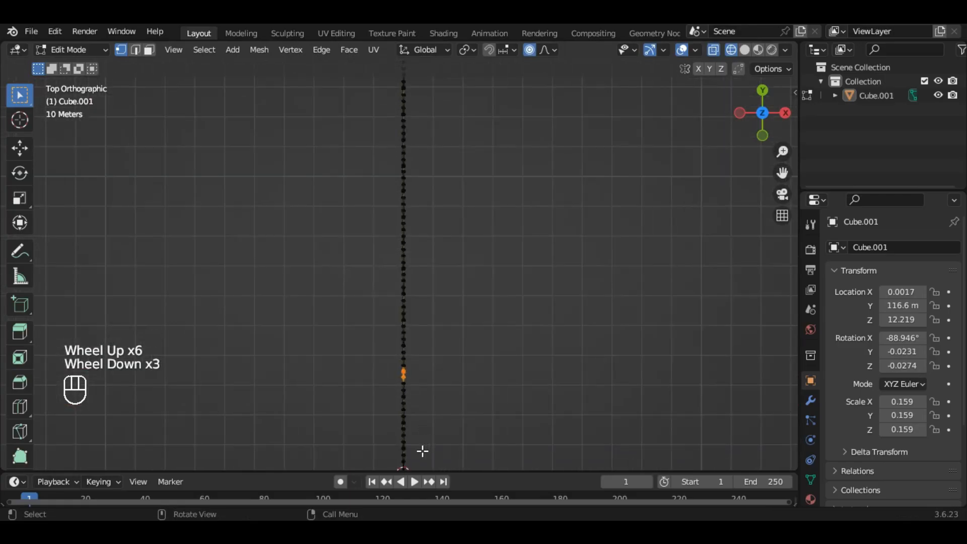
pyautogui.scroll(3, 395, 354)
pyautogui.scroll(4, 382, 287)
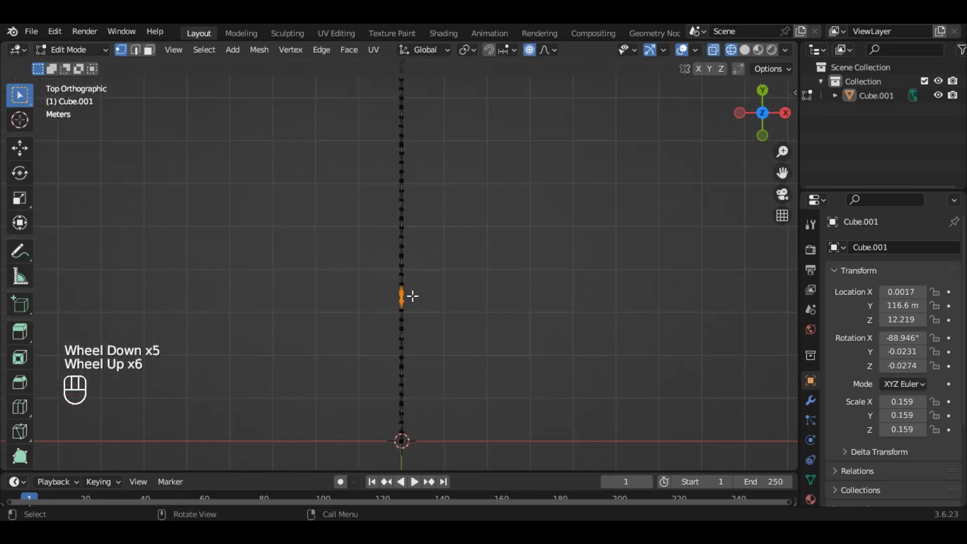
pyautogui.press('g')
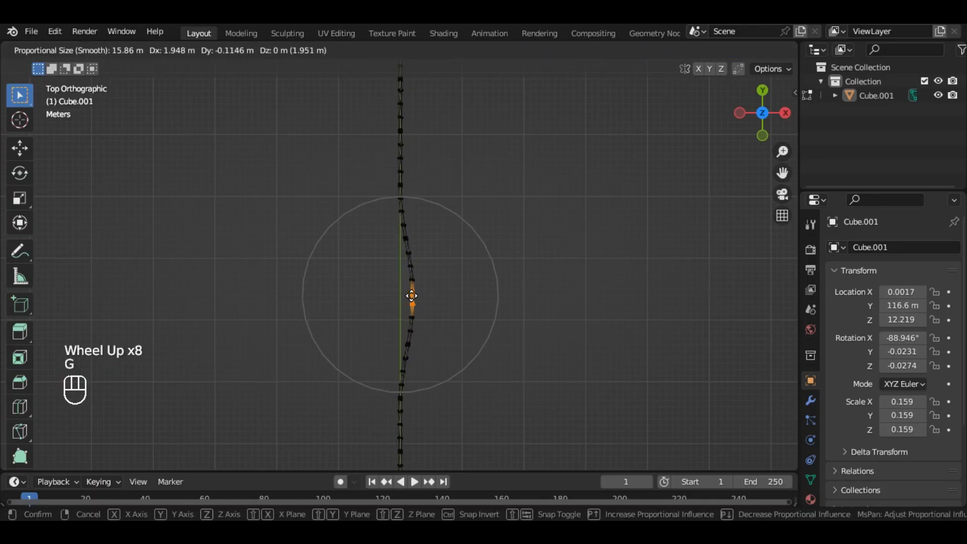
pyautogui.scroll(2, 407, 295)
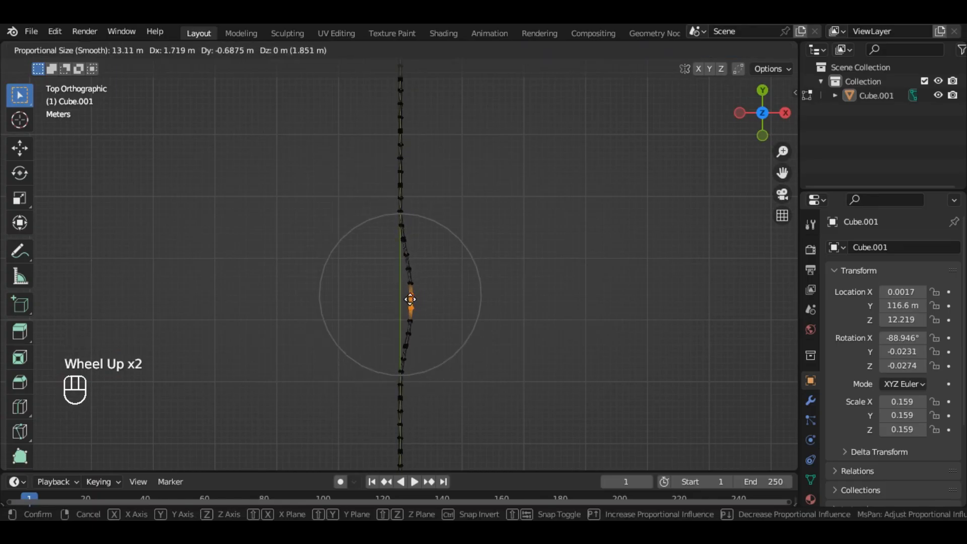
pyautogui.scroll(3, 408, 299)
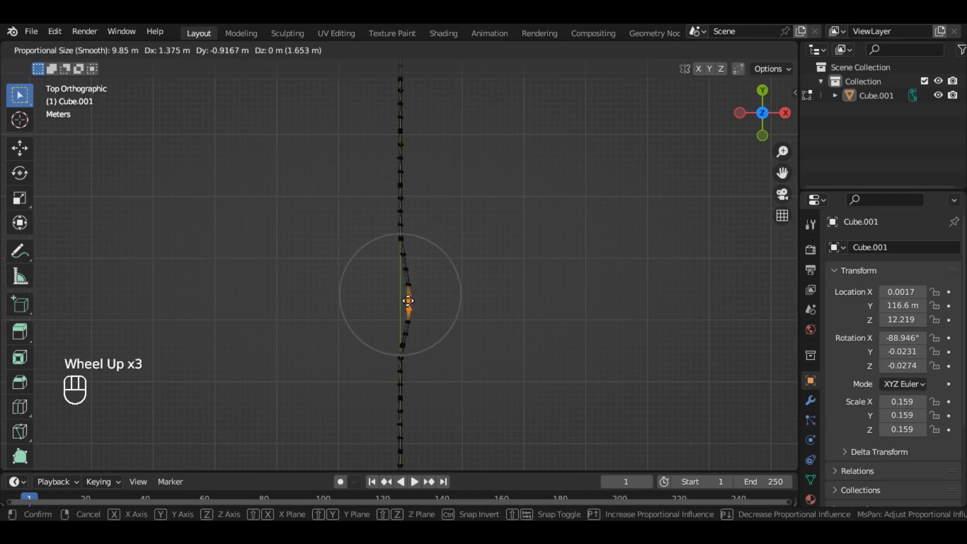
pyautogui.click(408, 299)
# - Select a short fence section nearer the origin and shift it slightly toward positive X with a proportional radius of about 6.1 m
pyautogui.scroll(-2, 418, 360)
pyautogui.scroll(11, 436, 285)
pyautogui.click(436, 285)
pyautogui.moveTo(436, 287); pyautogui.dragTo(373, 323)
pyautogui.moveTo(416, 270); pyautogui.dragTo(360, 327)
pyautogui.press('g')
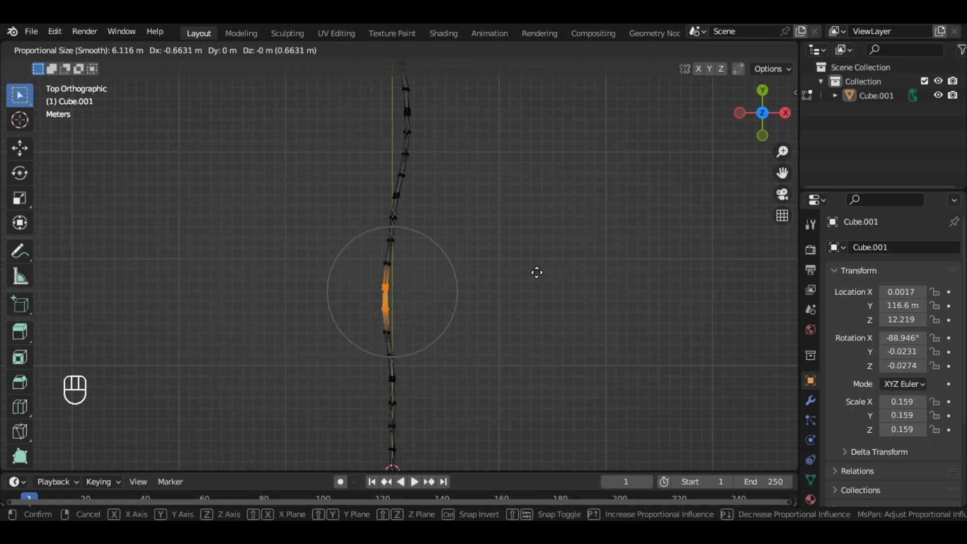
pyautogui.click(552, 273)
# - Select a section just beyond the first bend and shift it slightly toward negative X with a proportional radius of 10.83 m
pyautogui.scroll(-3, 486, 238)
pyautogui.scroll(1, 441, 110)
pyautogui.scroll(-2, 432, 95)
pyautogui.scroll(5, 428, 95)
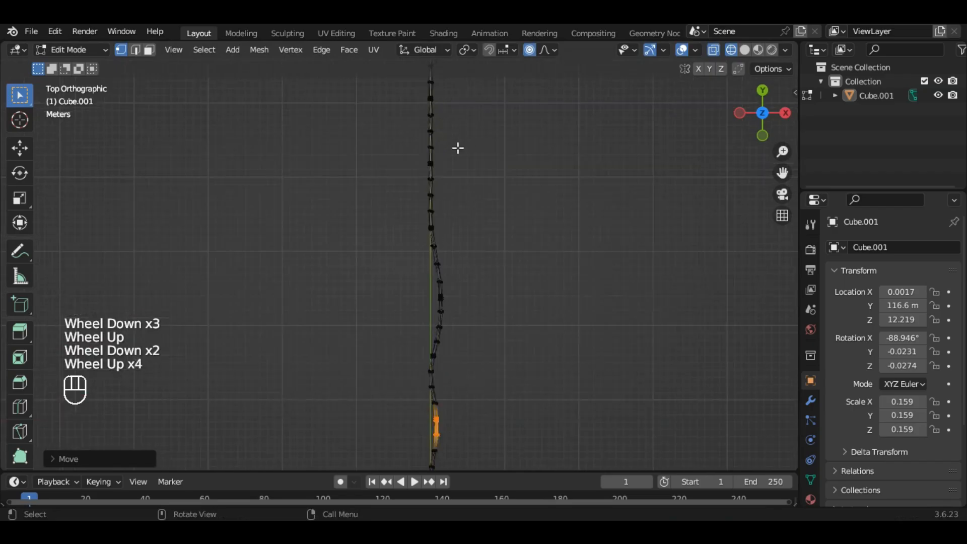
pyautogui.moveTo(447, 139); pyautogui.dragTo(399, 189)
pyautogui.press('g')
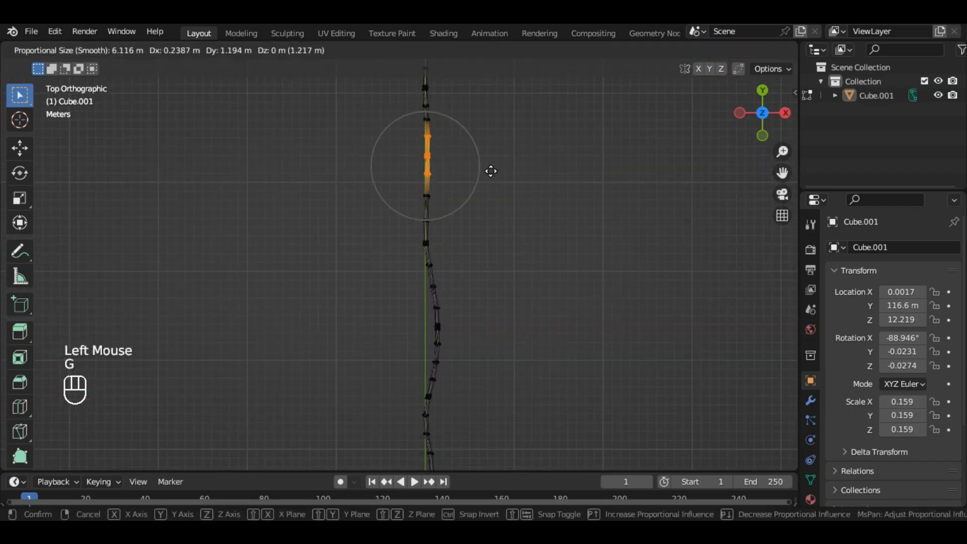
pyautogui.scroll(-1, 491, 172)
pyautogui.scroll(3, 491, 172)
pyautogui.scroll(-7, 491, 172)
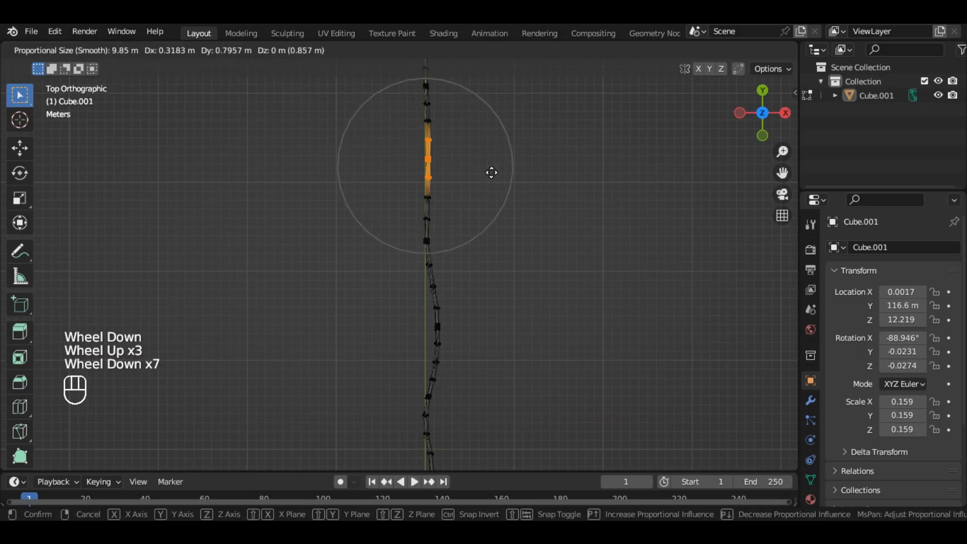
pyautogui.scroll(-1, 491, 173)
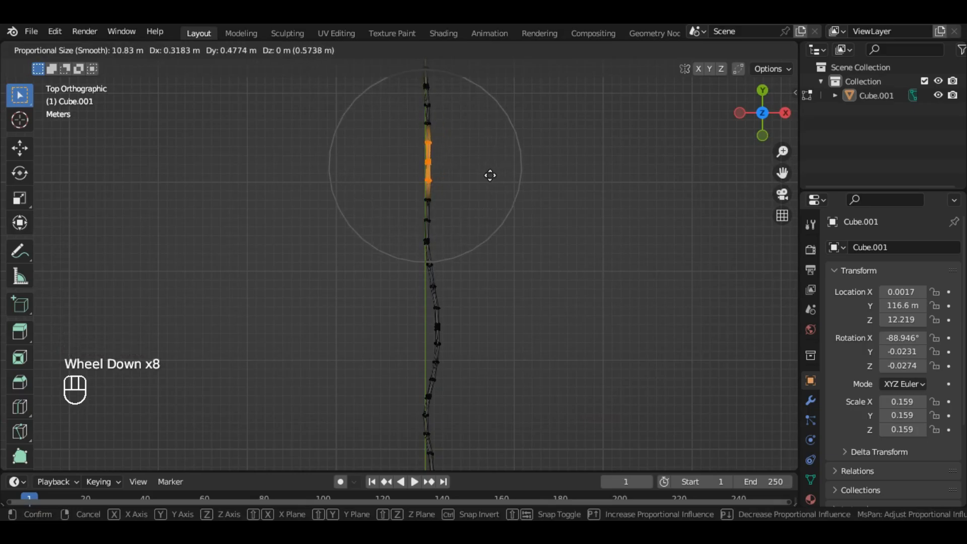
pyautogui.click(483, 174)
# - Select a longer section farther along the fence and move it about 2.9 m along X and -1 m along Y with a 19.19 m proportional radius
pyautogui.scroll(-1, 486, 175)
pyautogui.scroll(-4, 479, 120)
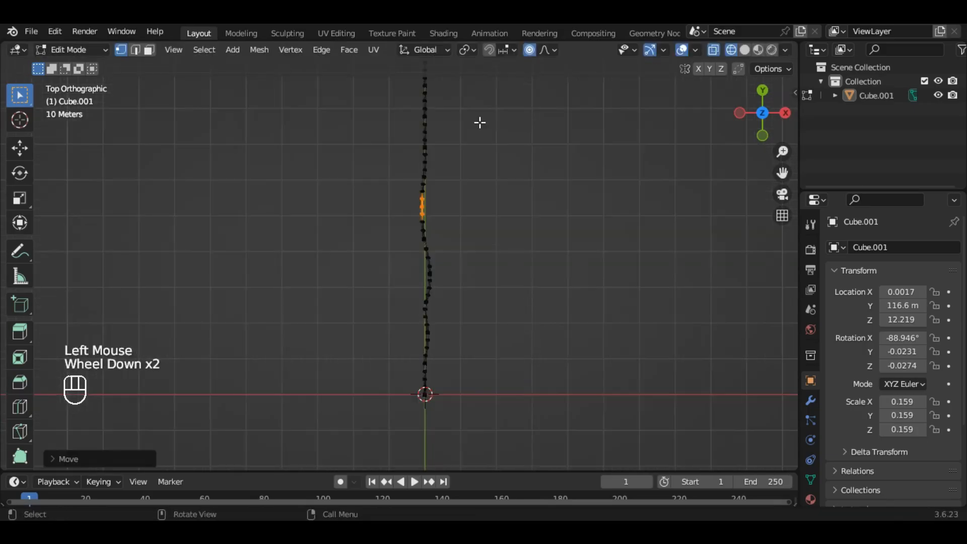
pyautogui.scroll(2, 443, 93)
pyautogui.scroll(-3, 430, 85)
pyautogui.scroll(7, 430, 85)
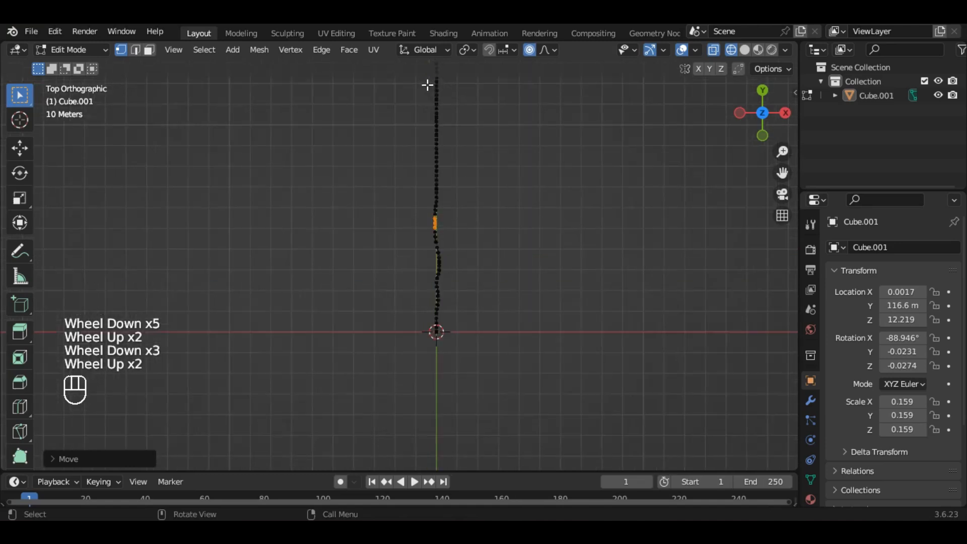
pyautogui.moveTo(461, 145); pyautogui.dragTo(409, 222)
pyautogui.press('g')
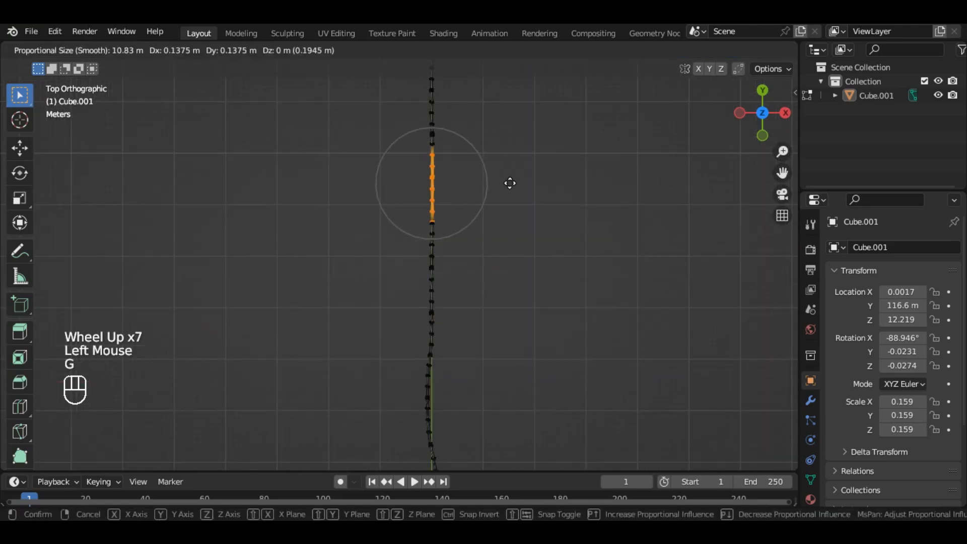
pyautogui.scroll(-2, 509, 186)
pyautogui.scroll(-4, 509, 187)
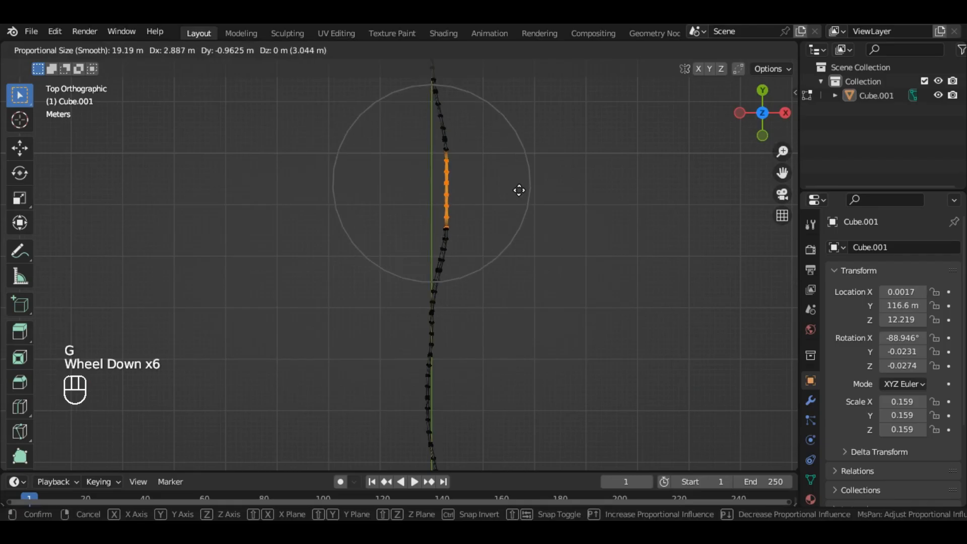
pyautogui.click(519, 190)
# - Restore solid shading in a perspective view, clear the vertex selection, and return to Object Mode
pyautogui.scroll(-3, 504, 175)
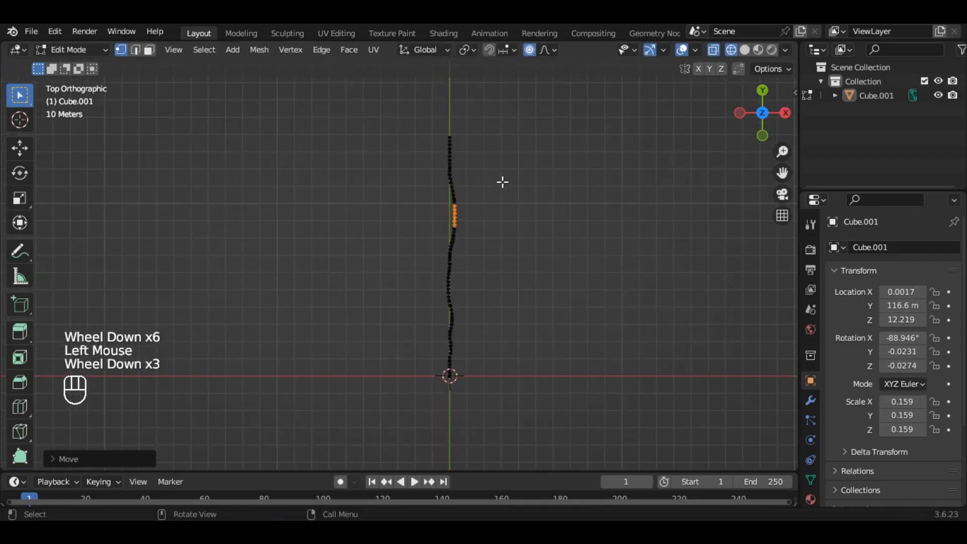
pyautogui.scroll(1, 503, 184)
pyautogui.keyDown('alt'); pyautogui.moveTo(528, 257); pyautogui.dragTo(379, 191, button='middle'); pyautogui.keyUp('alt')
pyautogui.scroll(2, 351, 207)
pyautogui.scroll(2, 377, 197)
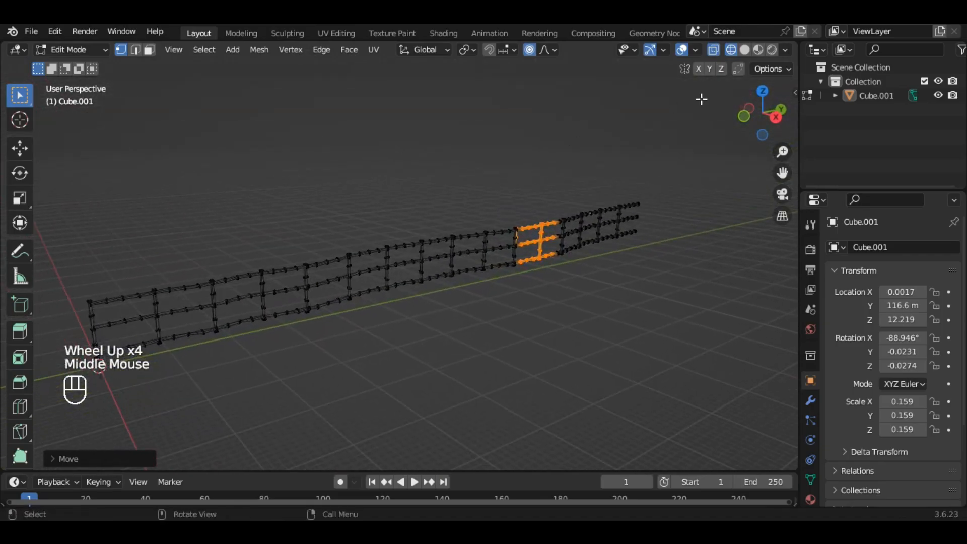
pyautogui.click(743, 48)
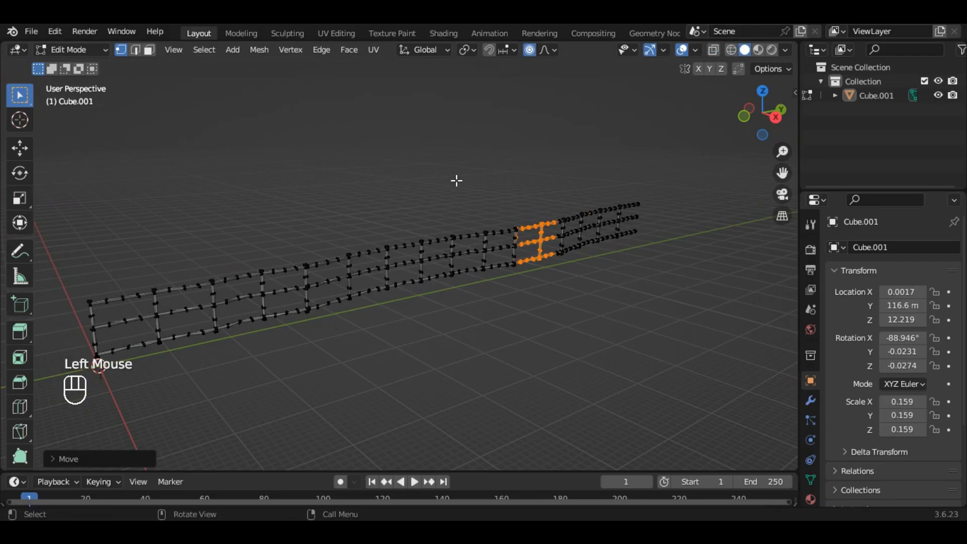
pyautogui.click(474, 177)
pyautogui.press('Tab')
# - Switch the viewport to Material Preview and examine the curved fence and its wood texture up close along its length
pyautogui.moveTo(363, 195)
pyautogui.keyDown('alt'); pyautogui.mouseDown(button='middle')
pyautogui.moveTo(379, 198)
pyautogui.moveTo(354, 199)
pyautogui.mouseUp(button='middle'); pyautogui.keyUp('alt')
pyautogui.scroll(1, 338, 279)
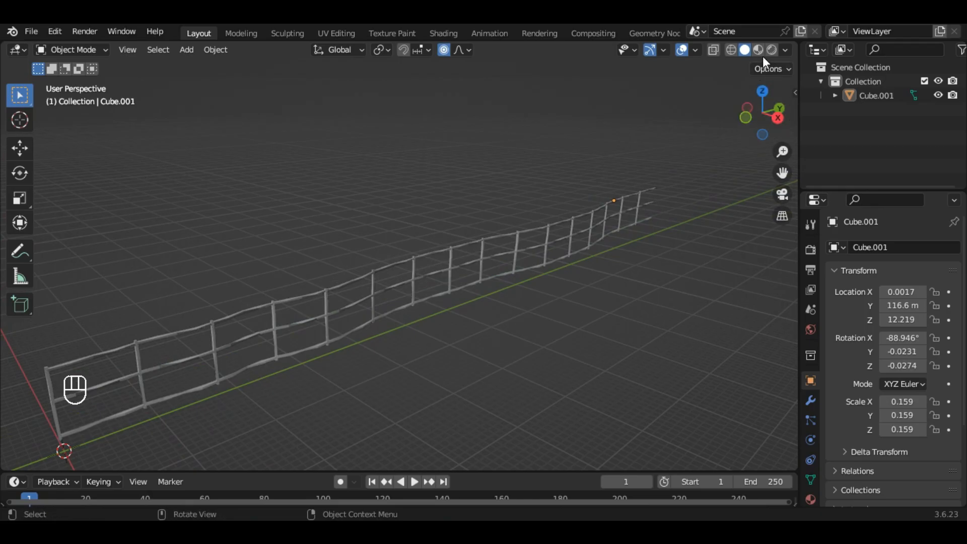
pyautogui.click(439, 282)
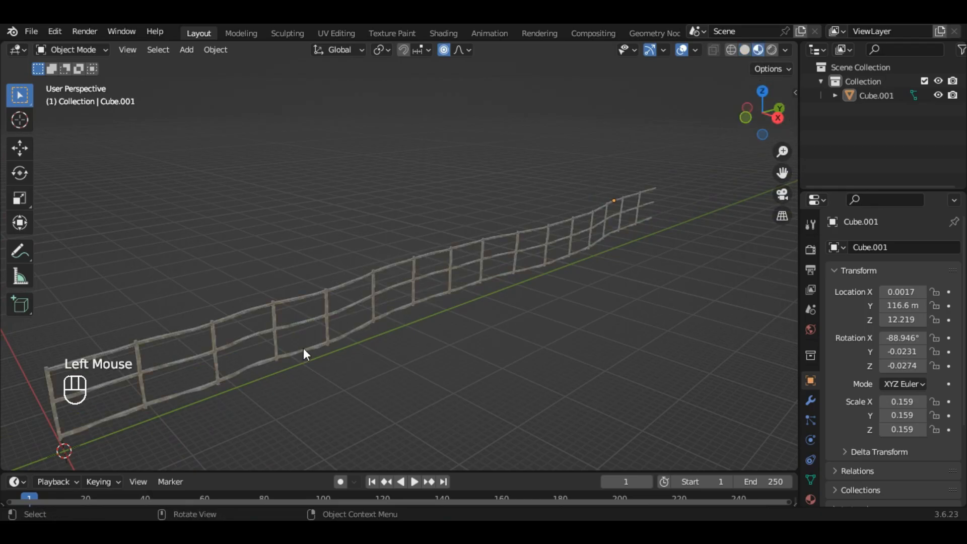
pyautogui.scroll(2, 308, 379)
pyautogui.keyDown('alt'); pyautogui.moveTo(293, 328); pyautogui.dragTo(339, 221, button='middle'); pyautogui.keyUp('alt')
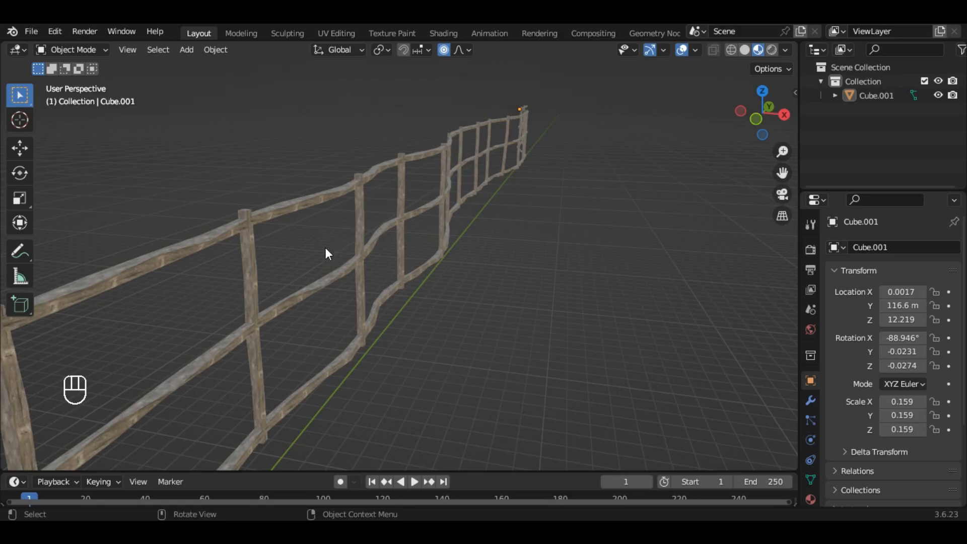
pyautogui.moveTo(325, 247); pyautogui.dragTo(367, 235, button='middle')
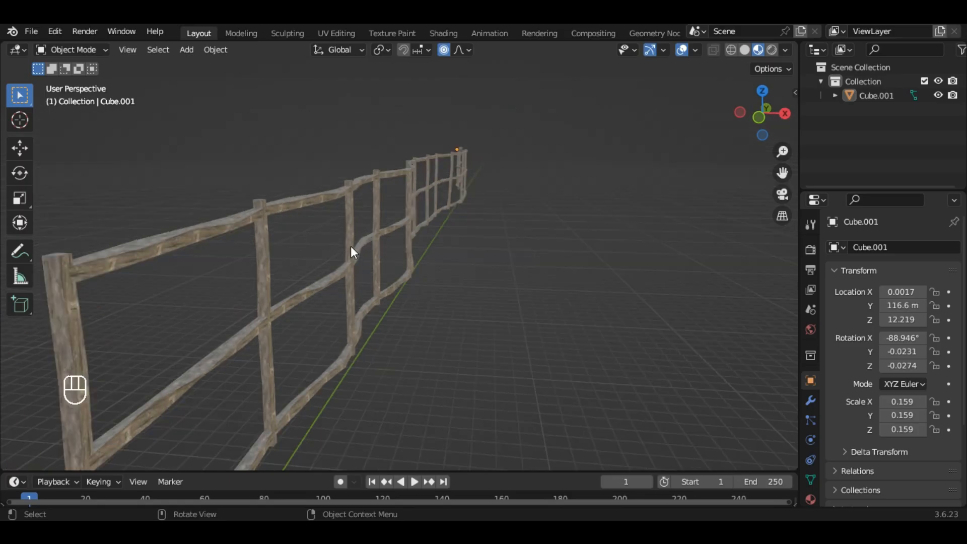
pyautogui.moveTo(355, 232); pyautogui.dragTo(368, 262, button='middle')
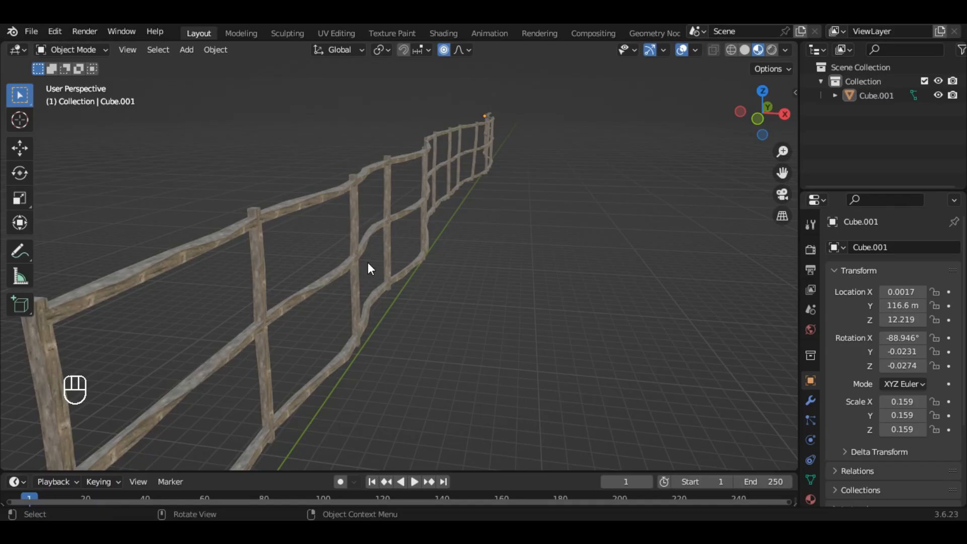